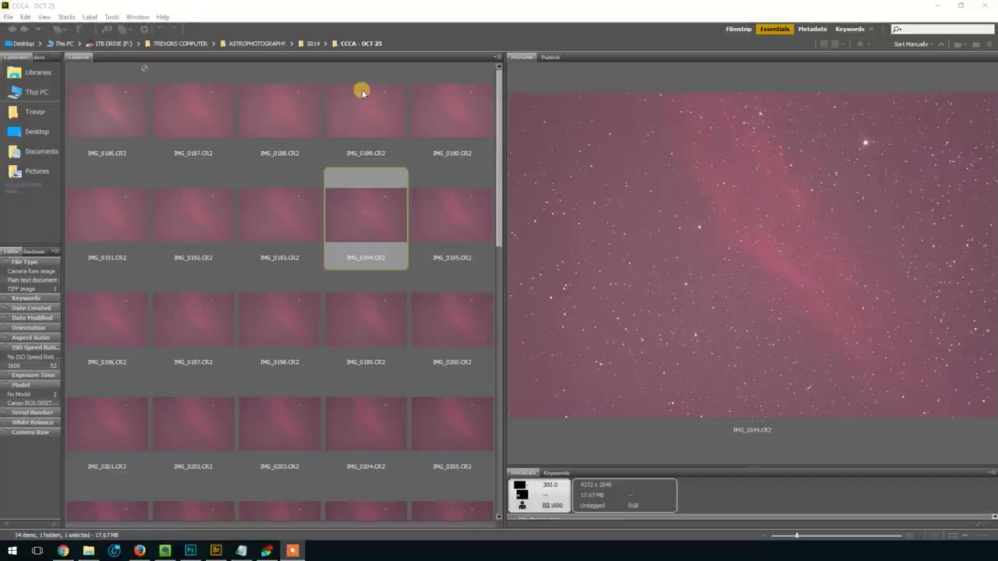
Step: Preview light frames IMG_0191 through IMG_0206 one after another at full size
scroll(310, 285, down, 2)
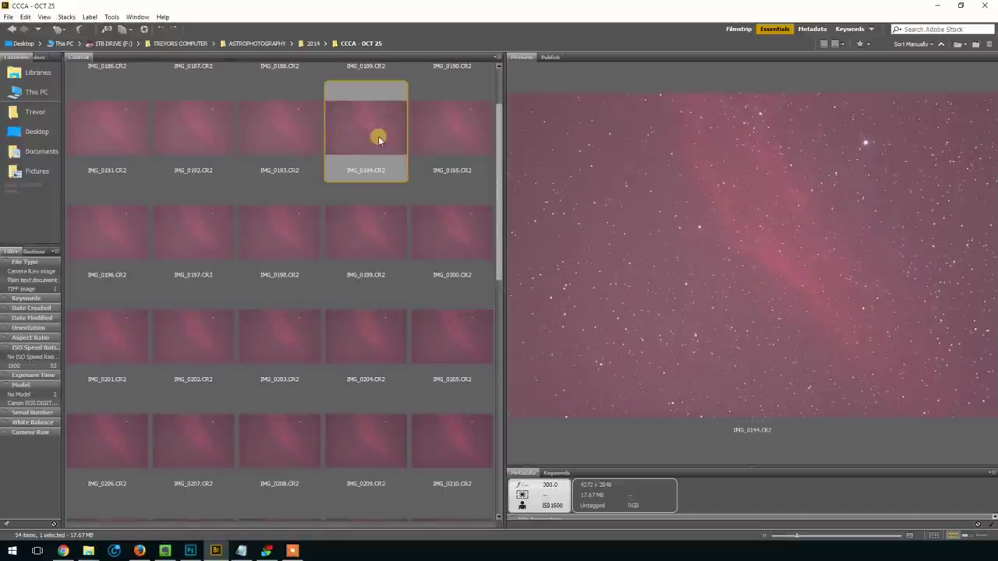
click(125, 127)
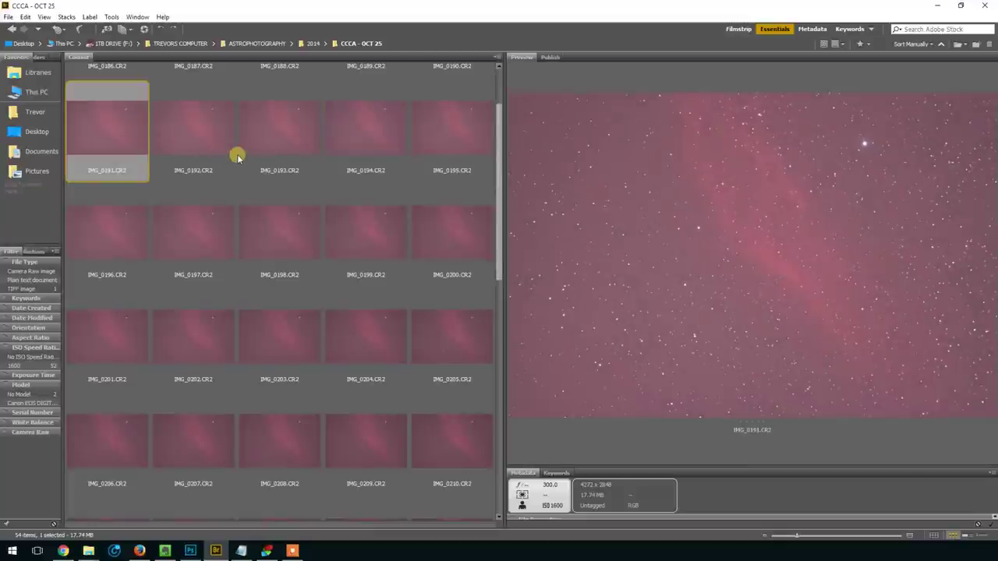
key(Right)
key(Right)
key(Right)
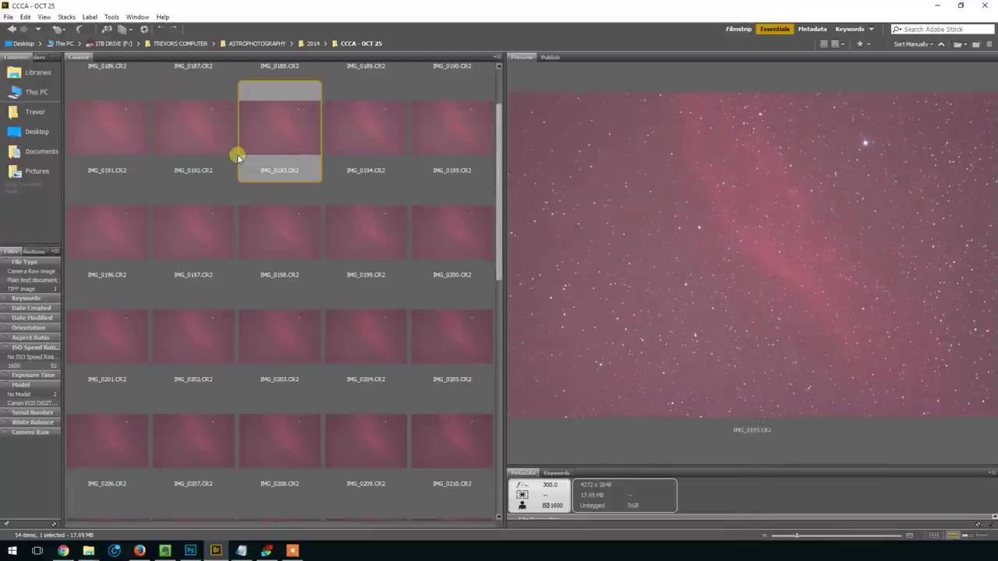
key(Right)
key(Right)
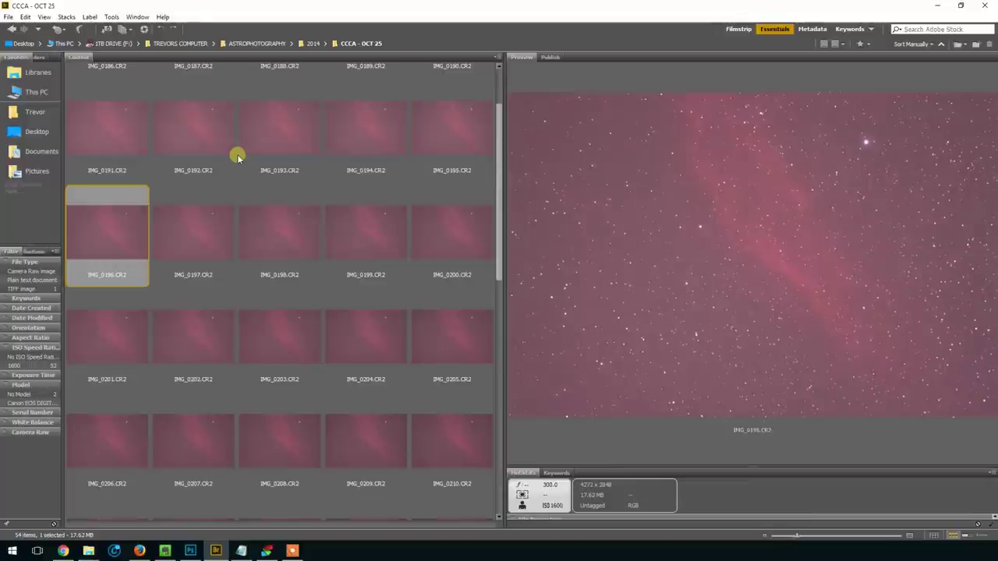
key(Right)
key(Right)
key(Right)
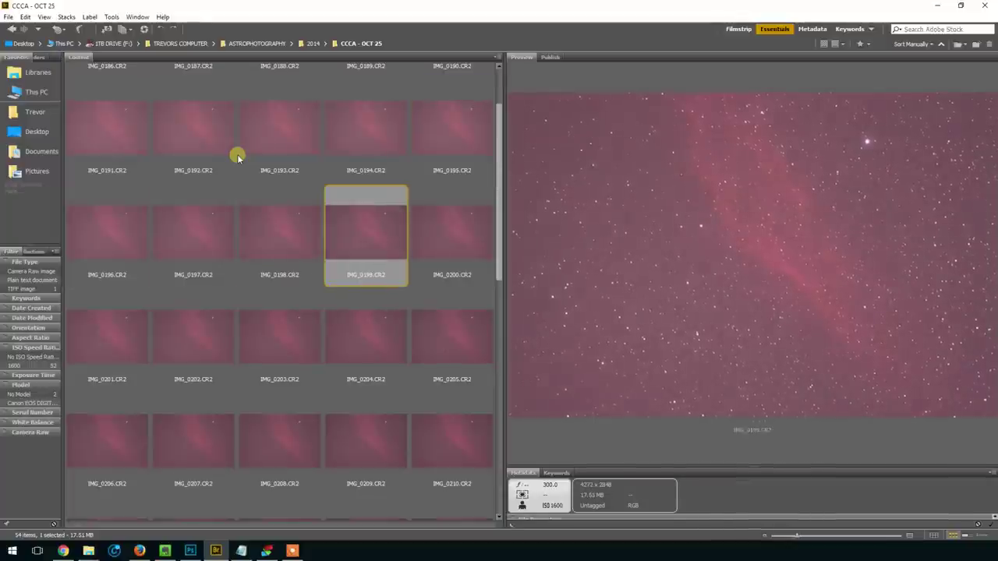
key(Right)
key(Right)
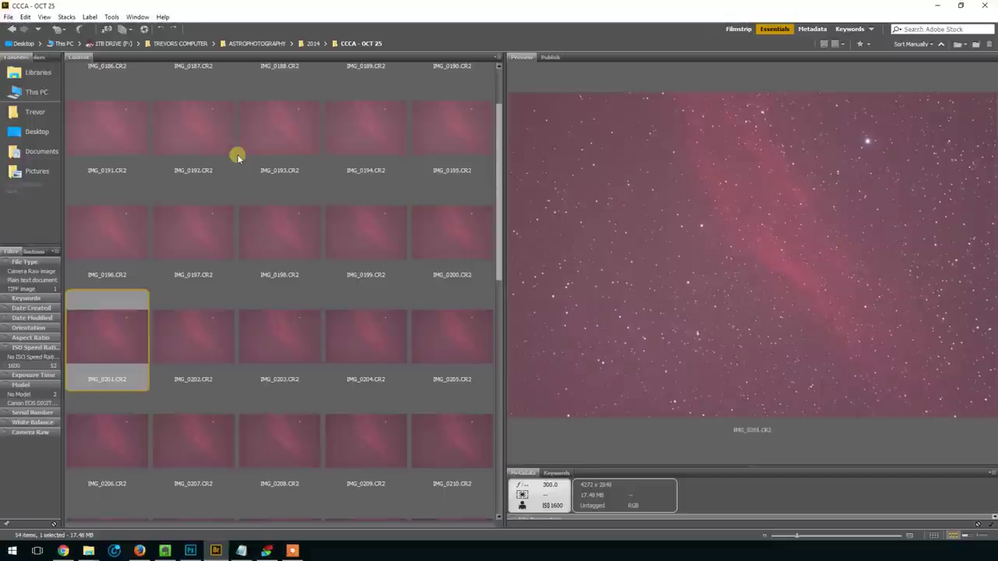
key(Right)
key(Right)
key(Right)
key(Right)
key(Right)
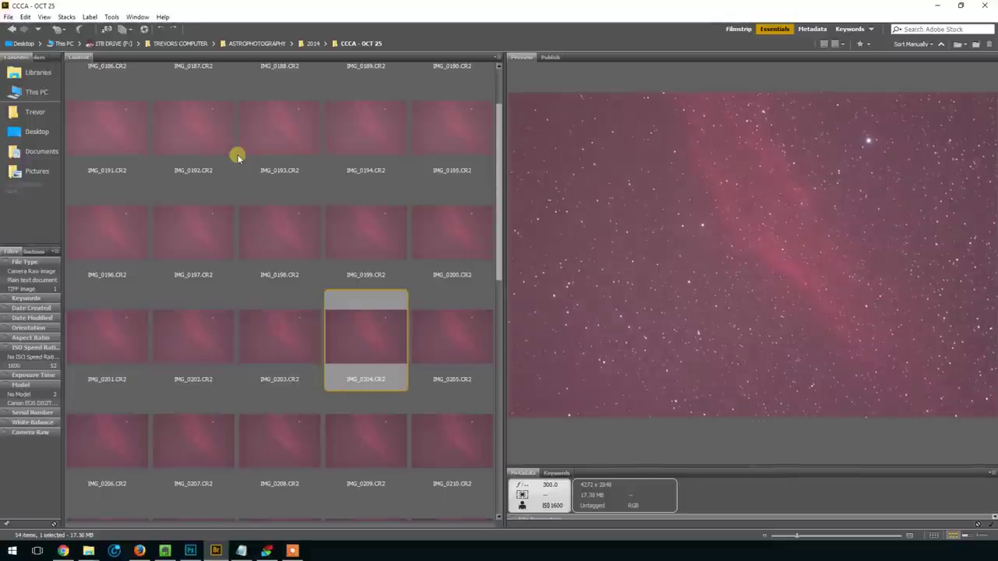
Step: Review frames through IMG_0221, then select light frames IMG_0186–IMG_0221
key(Right)
key(Right)
key(Right)
key(Right)
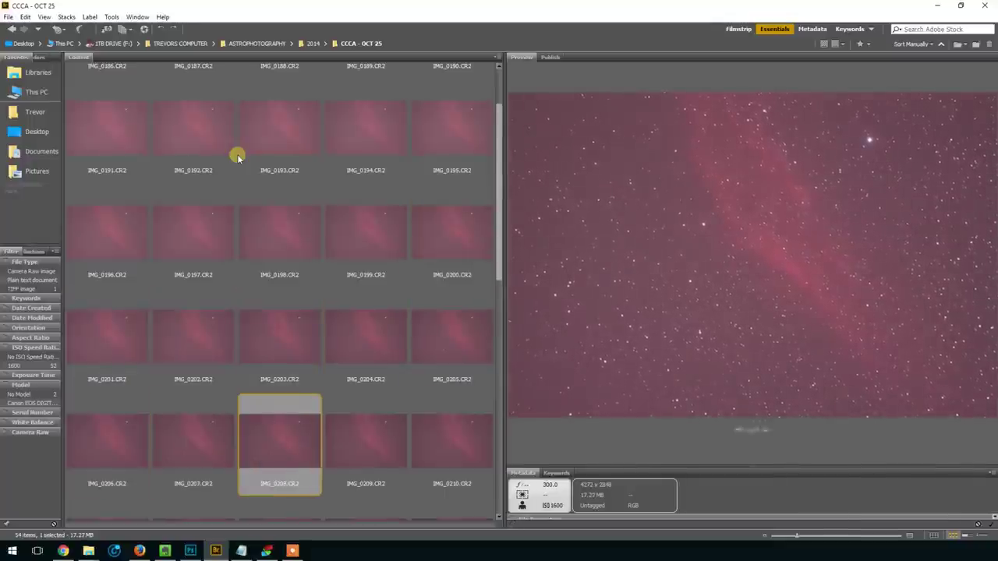
drag(501, 200, 533, 332)
key(Right)
key(Right)
key(Right)
key(Right)
key(Right)
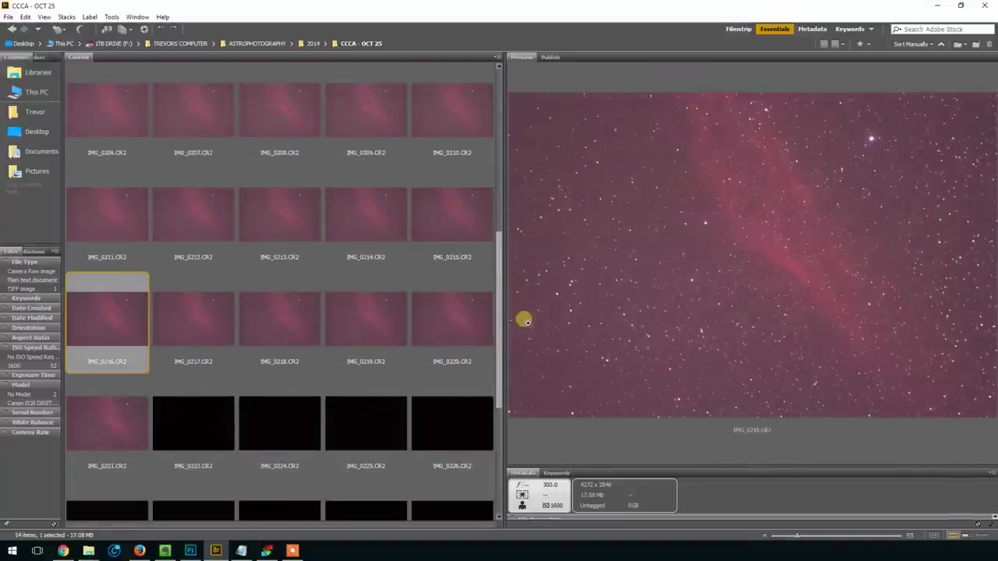
key(Right)
key(Right)
key(Right)
key(Right)
key(Right)
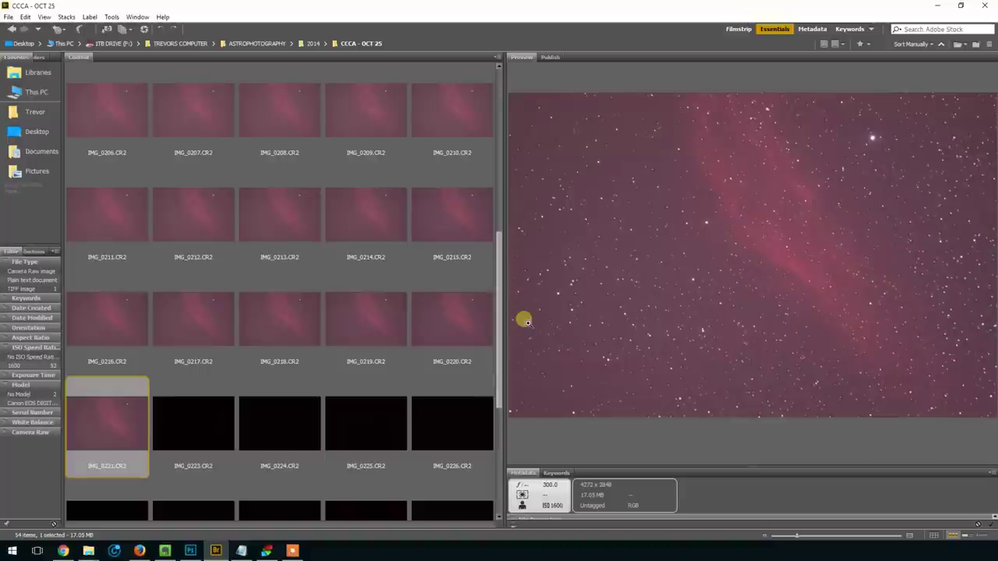
key(Left)
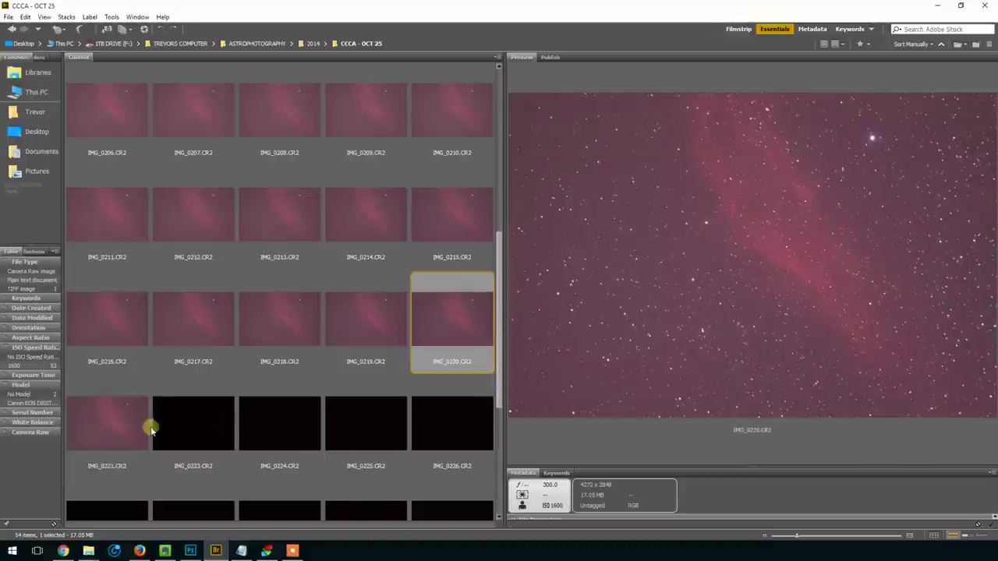
click(147, 423)
drag(499, 343, 515, 189)
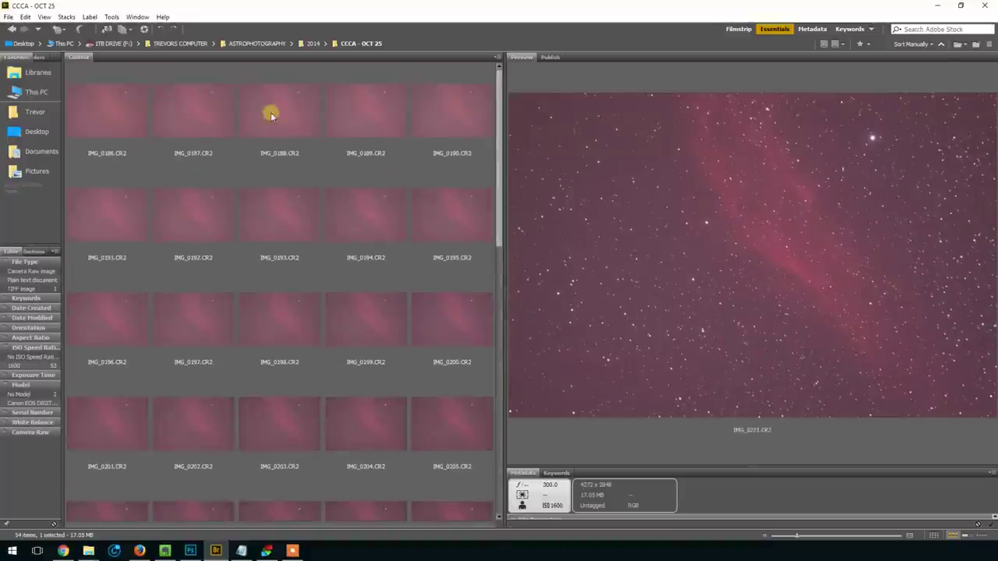
shift+click(99, 105)
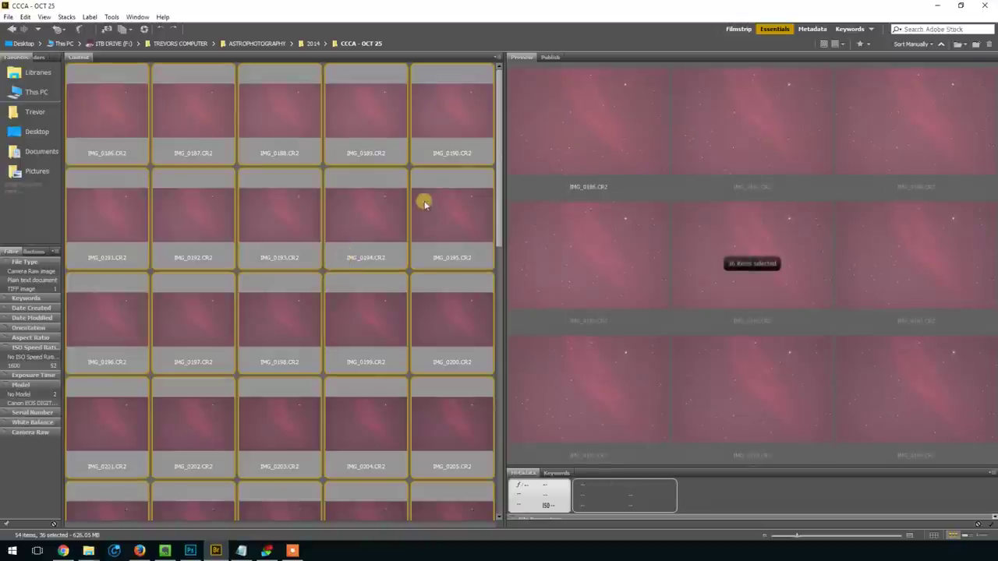
click(472, 228)
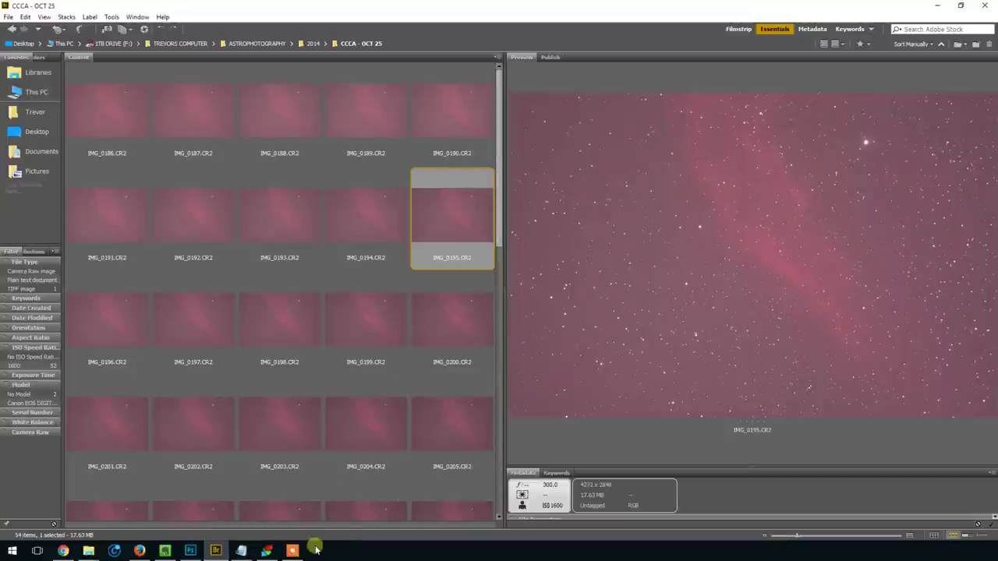
Step: Bring up DeepSkyStacker's light-frame picker, pick IMG_0186, then cancel loading
click(269, 551)
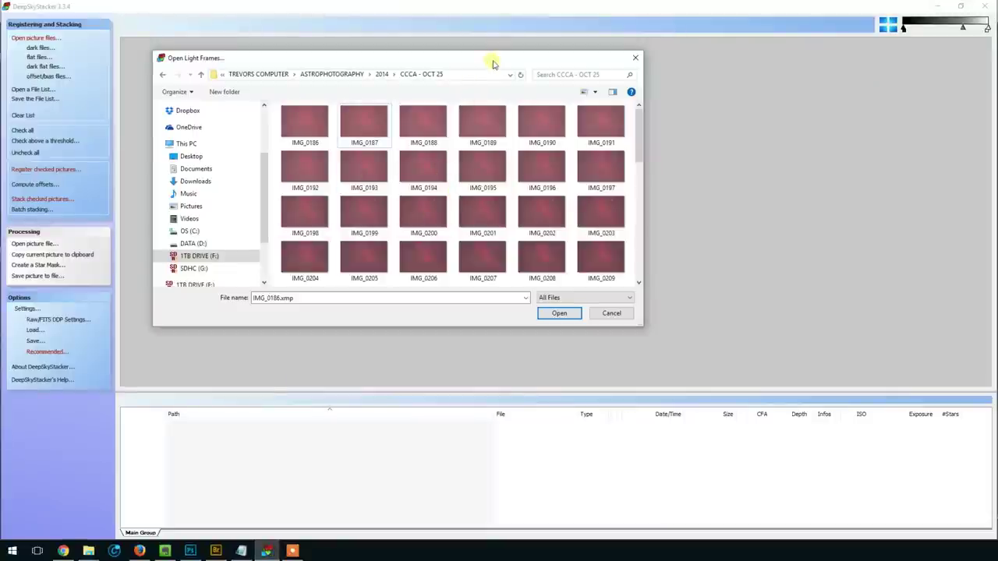
drag(494, 57, 446, 71)
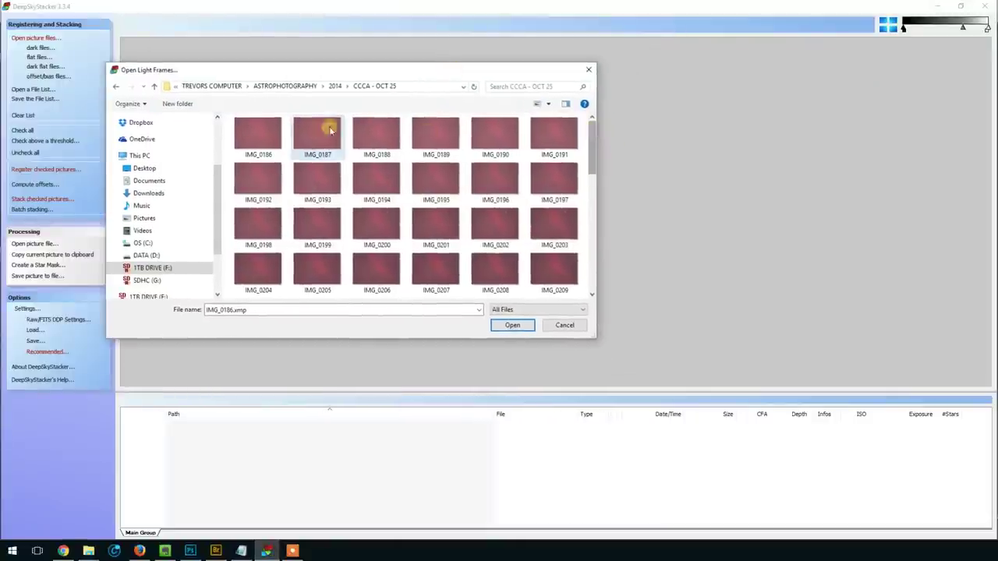
drag(374, 76, 415, 66)
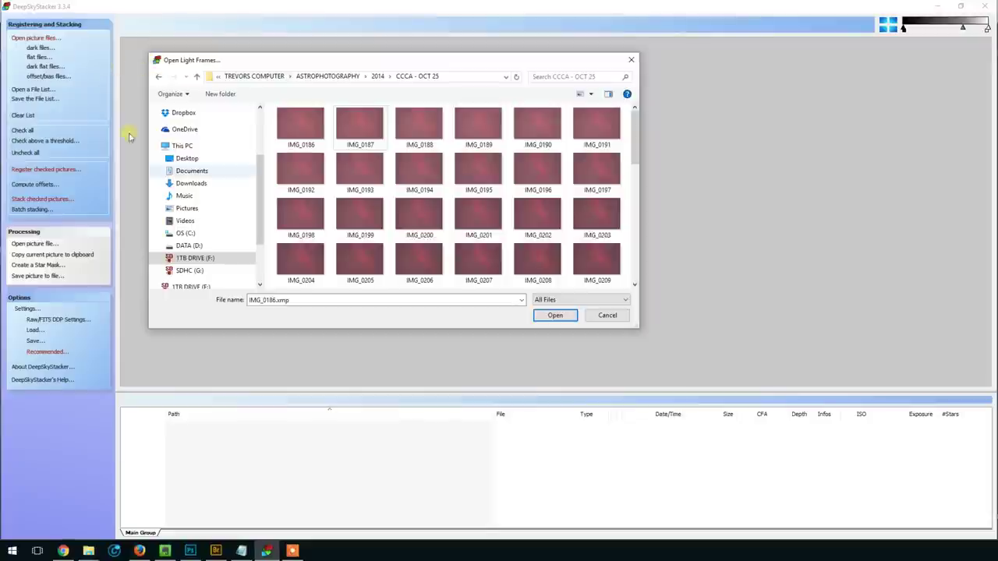
click(312, 127)
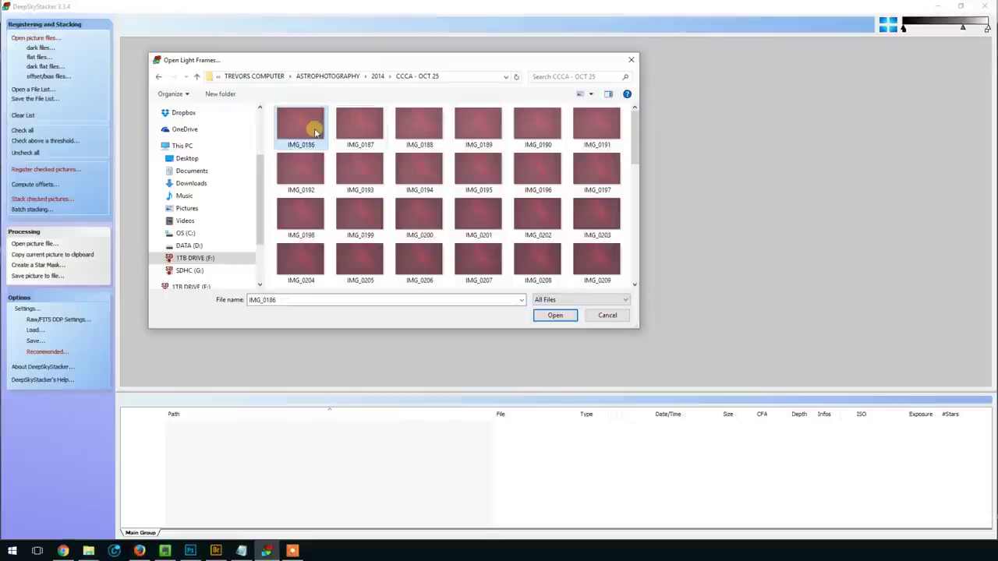
drag(632, 138, 646, 260)
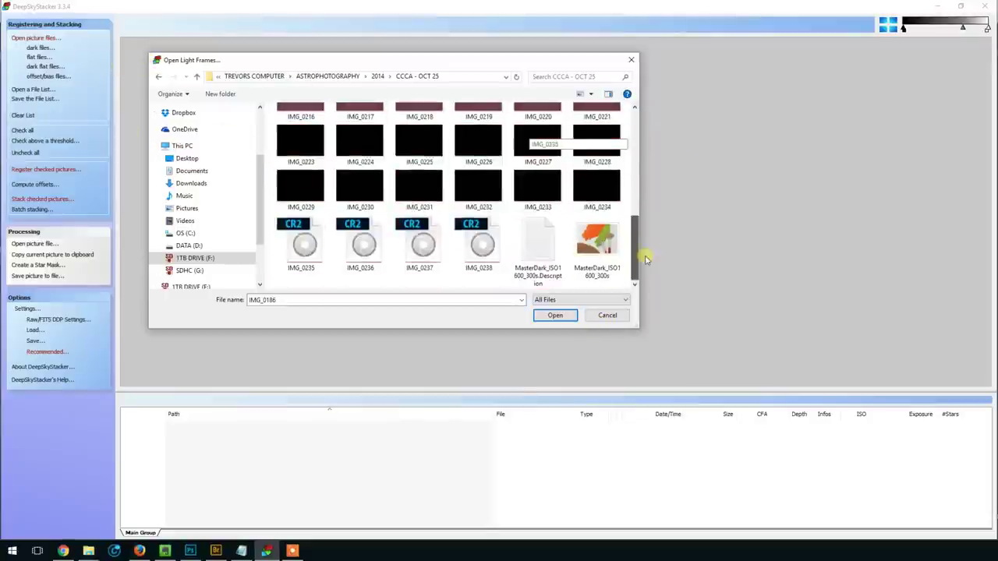
click(607, 314)
Step: Browse to F: > TREVORS COMPUTER > ASTROPHOTOGRAPHY > 2014 > CCCA - OCT 25
click(36, 38)
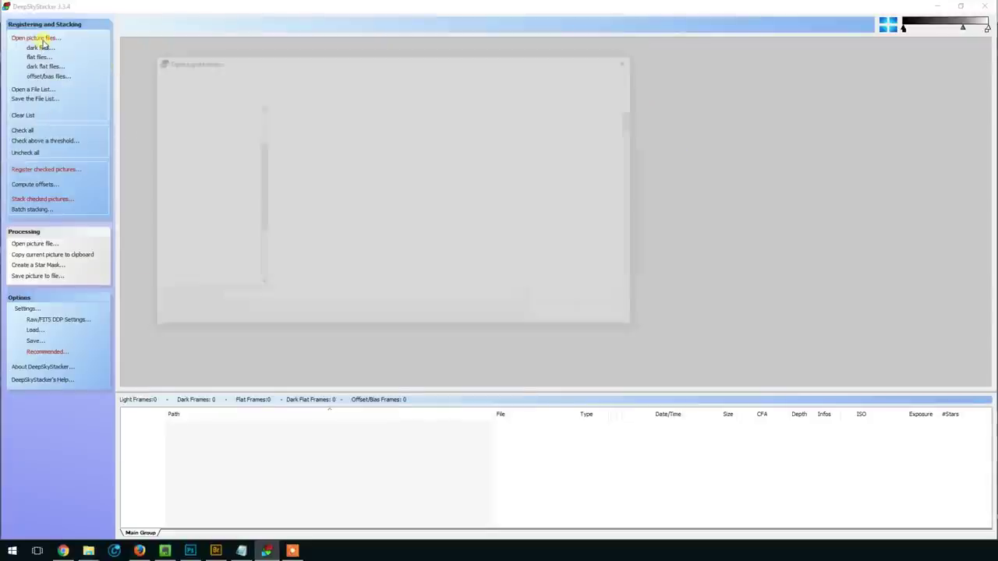
click(307, 76)
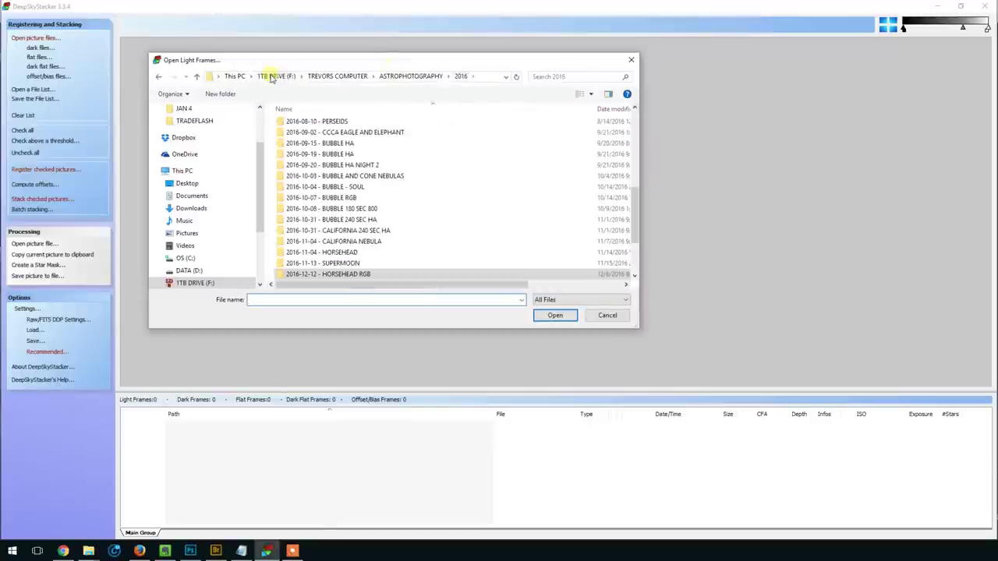
click(282, 77)
double_click(340, 283)
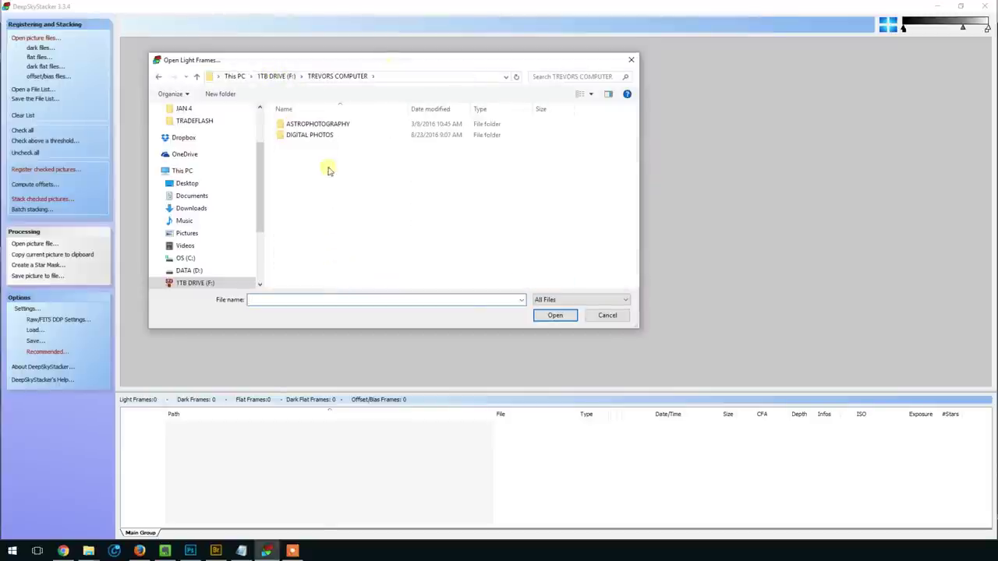
double_click(335, 126)
double_click(306, 173)
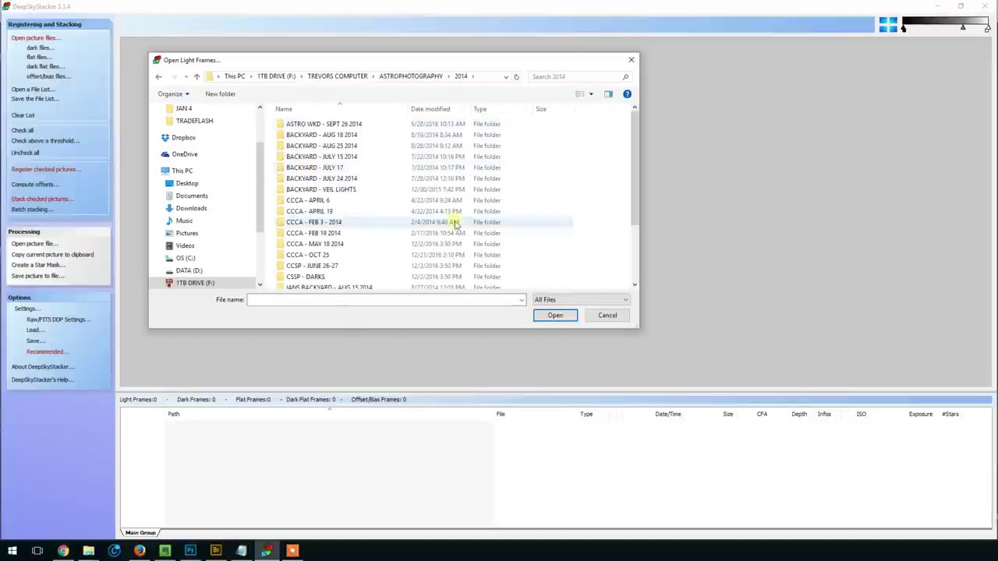
drag(636, 166, 637, 236)
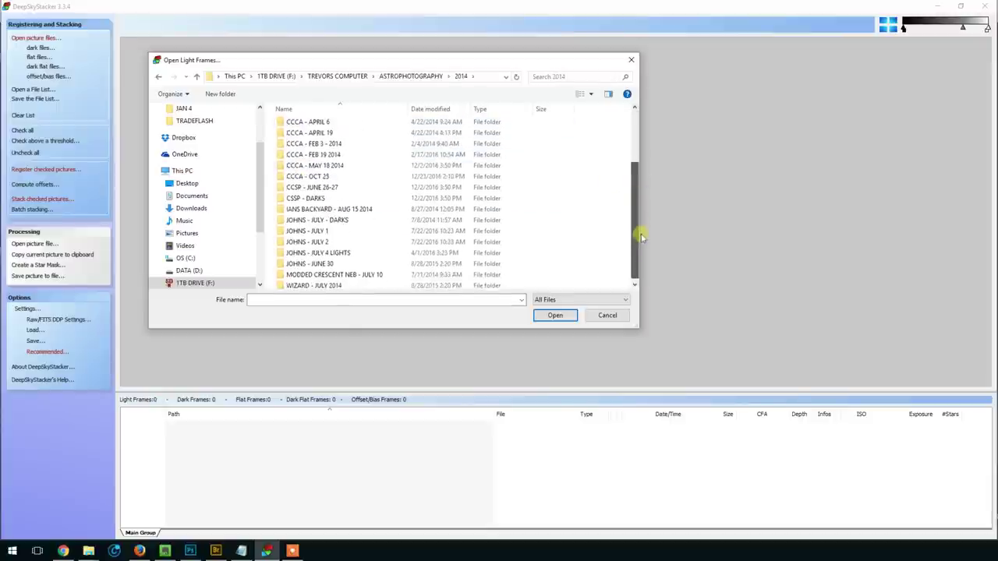
double_click(316, 176)
Step: Load IMG_0186 through IMG_0221 as light frames
click(308, 129)
mouse_move(636, 129)
mouse_down()
mouse_move(636, 155)
mouse_move(639, 123)
mouse_up()
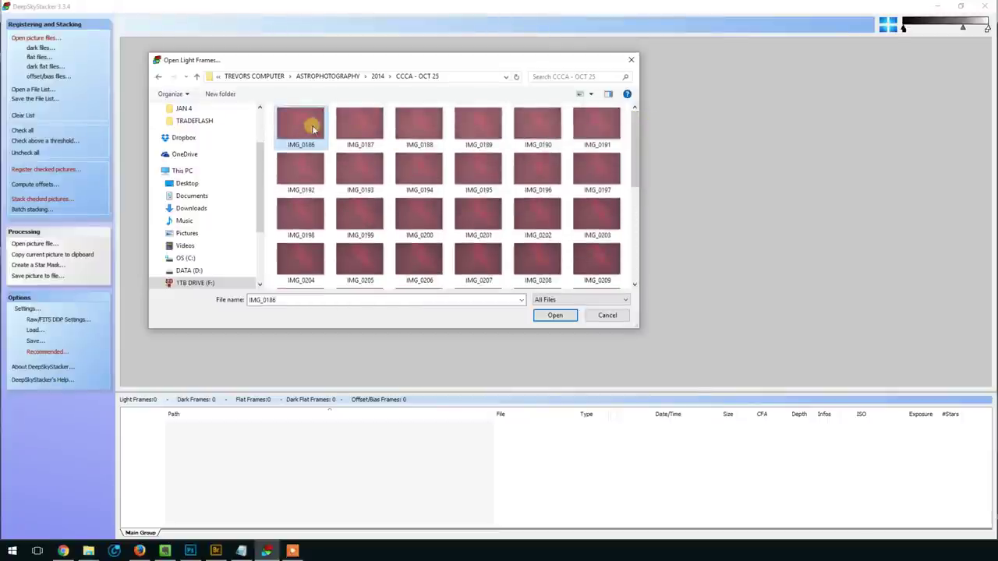
drag(633, 141, 637, 178)
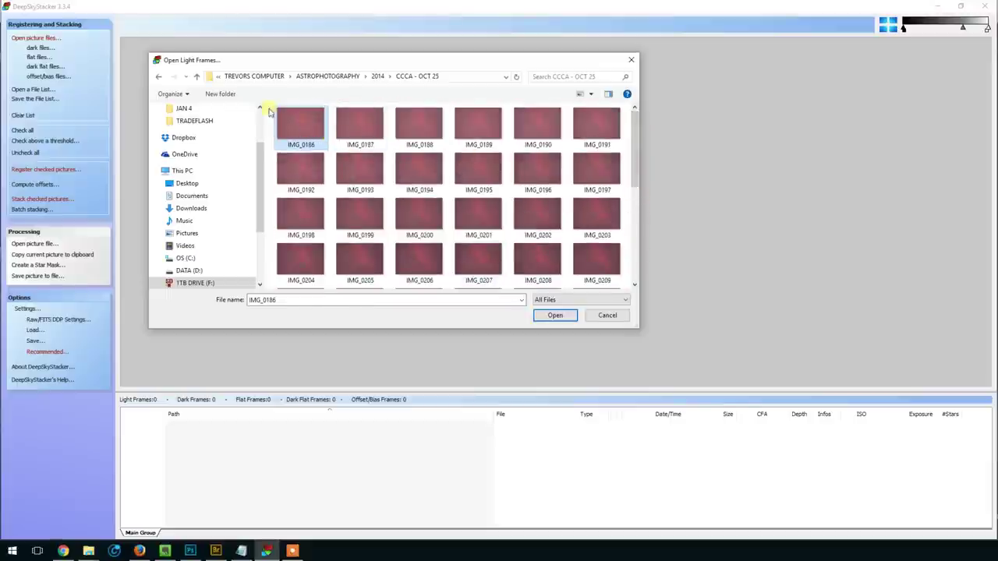
drag(637, 127, 634, 223)
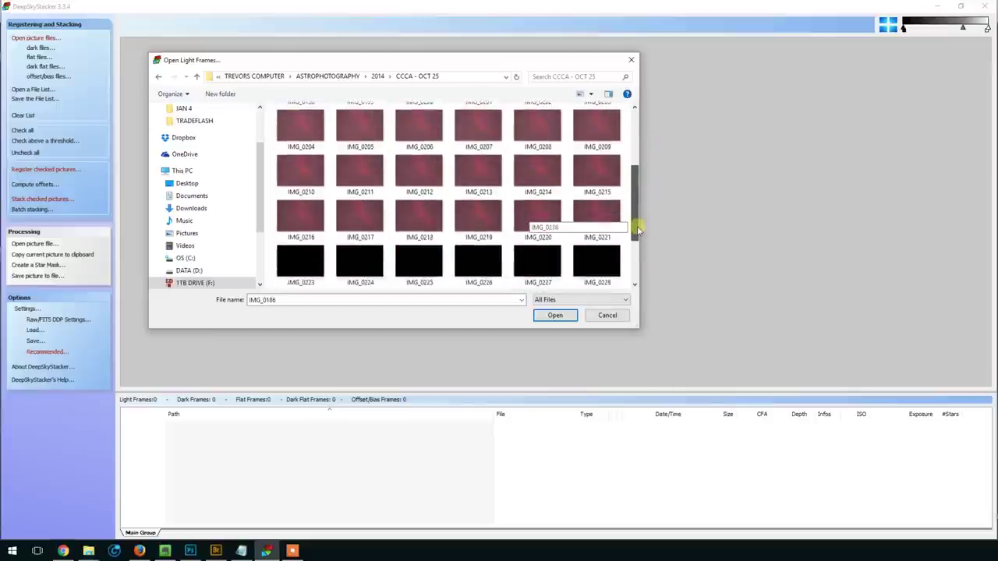
click(597, 225)
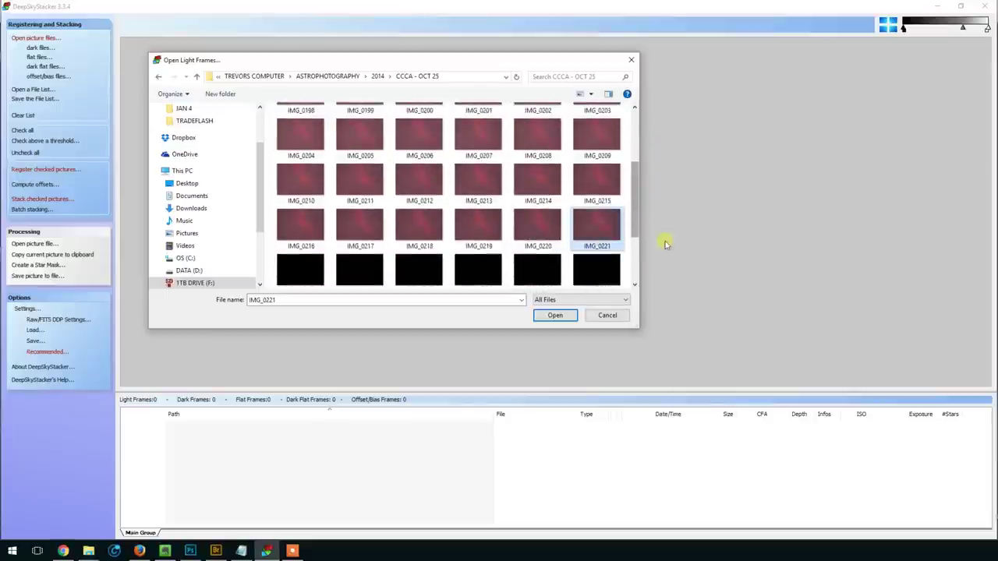
drag(637, 216, 653, 144)
click(298, 125)
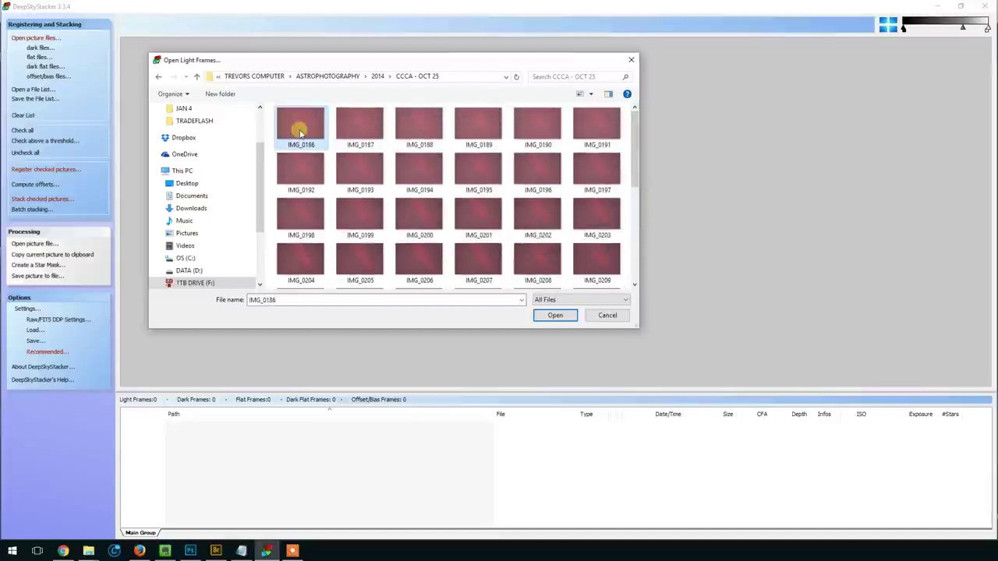
drag(639, 133, 630, 182)
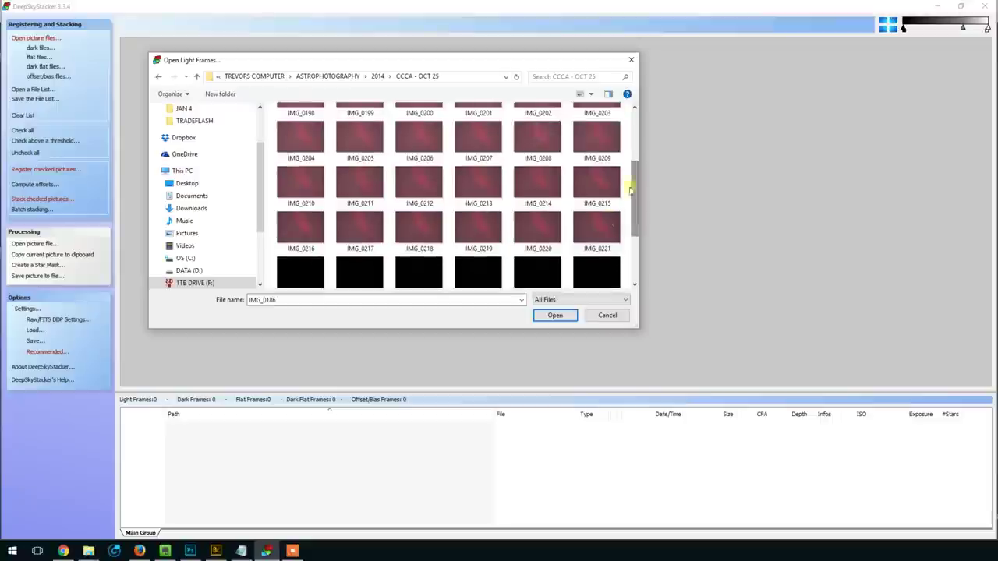
shift+click(614, 240)
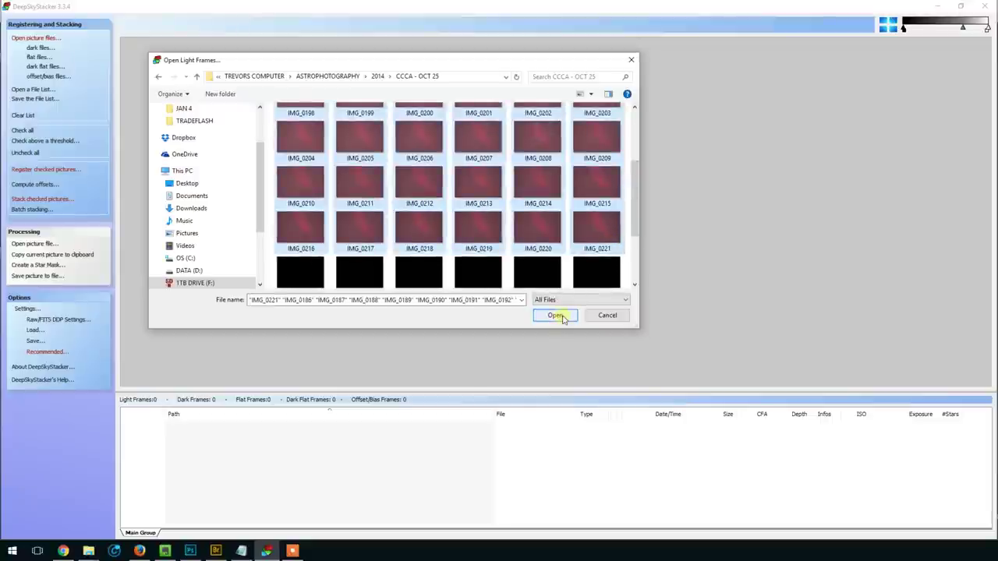
click(555, 315)
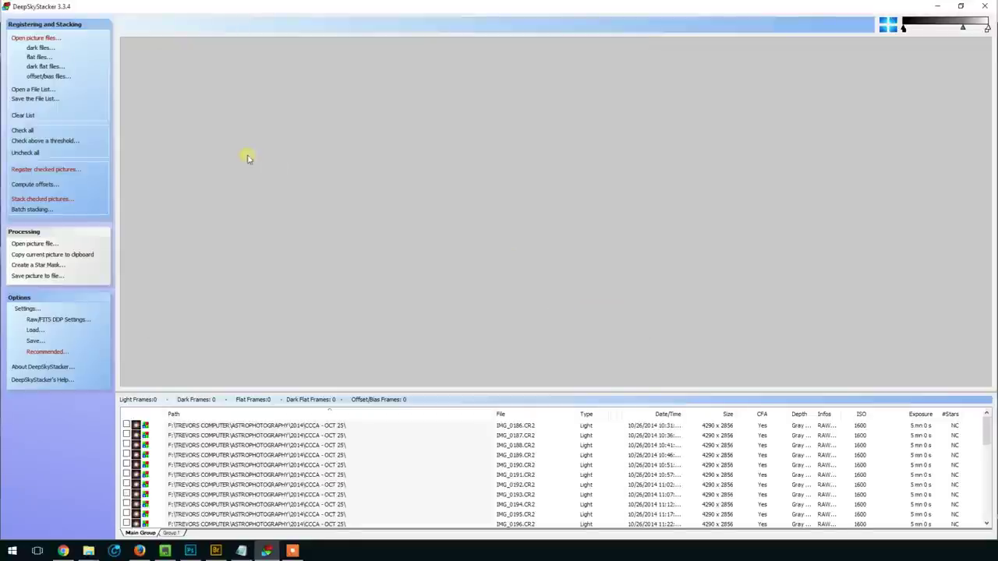
Step: Browse the dark-frame picker to ASTROPHOTOGRAPHY > 2014 > CCCA - OCT 25
click(35, 48)
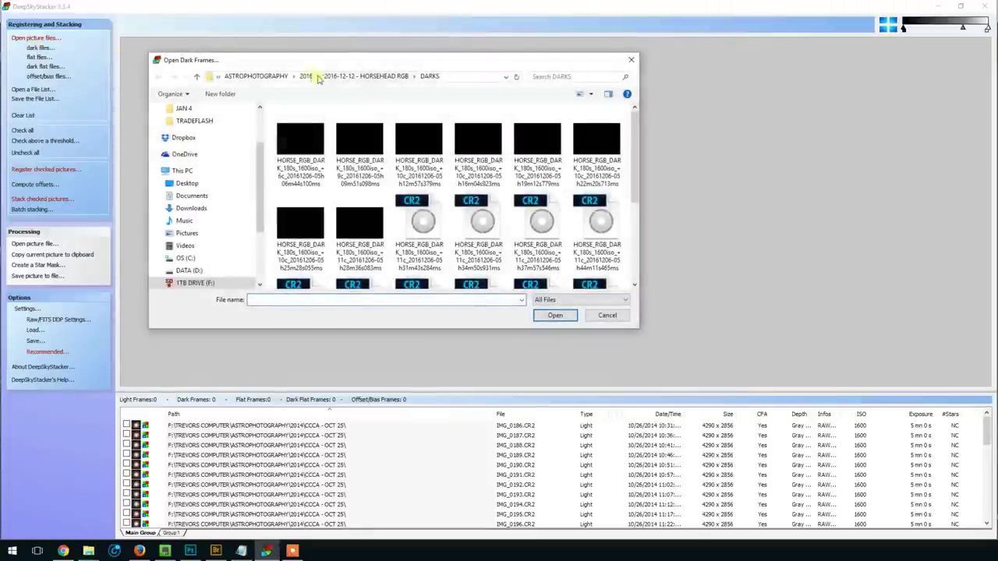
click(268, 77)
click(404, 77)
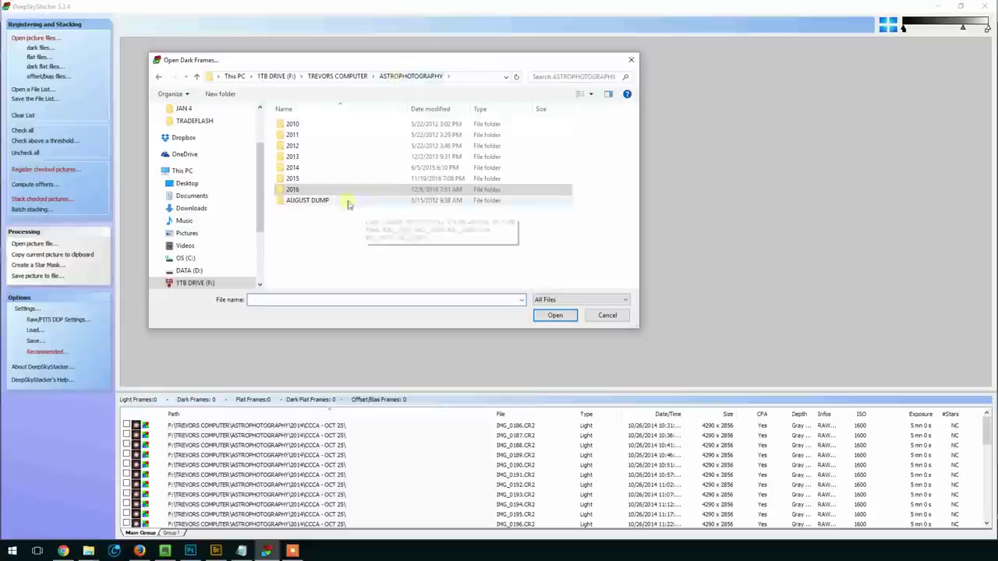
double_click(307, 167)
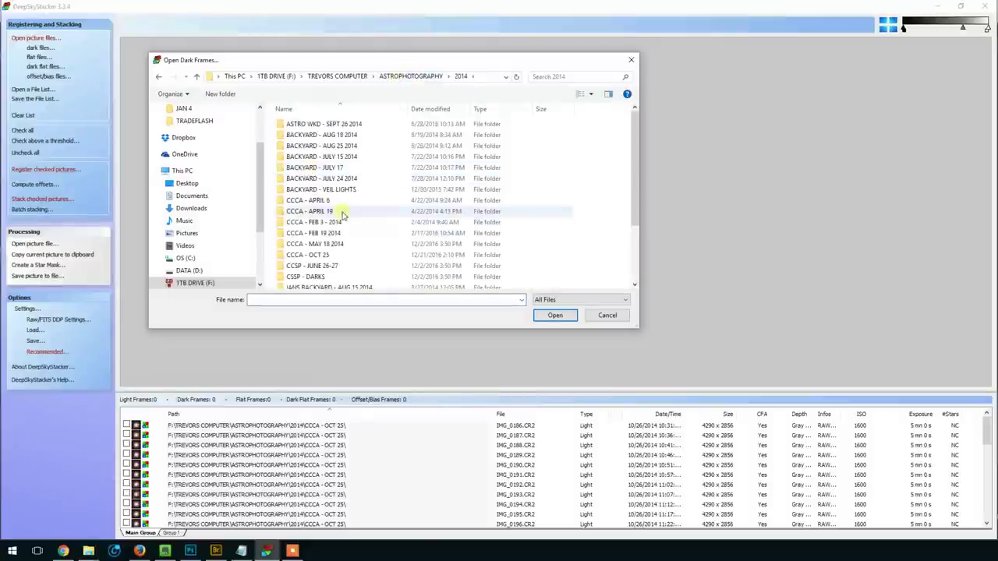
double_click(324, 257)
drag(636, 118, 638, 247)
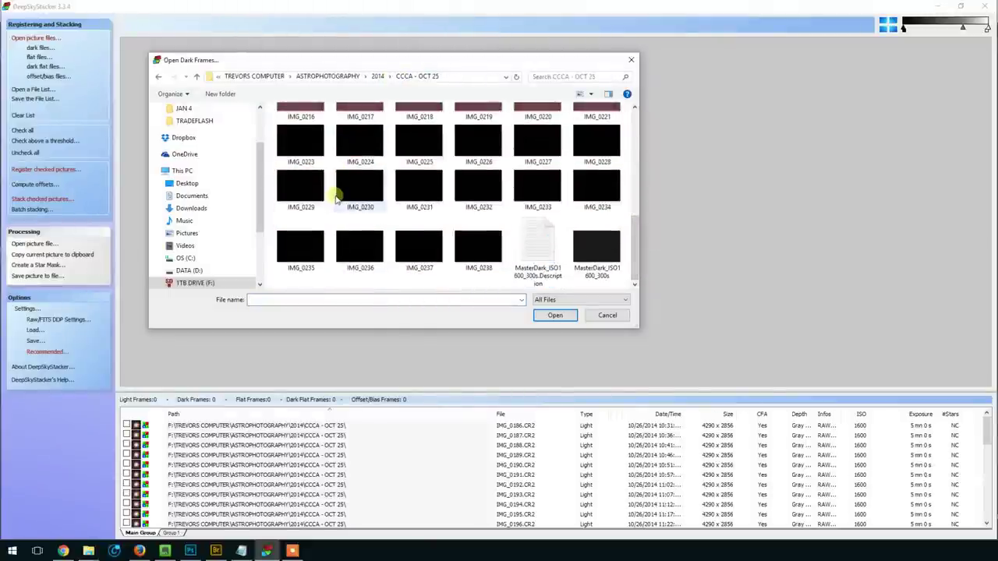
Step: Load IMG_0223 through IMG_0238 as dark frames
click(309, 148)
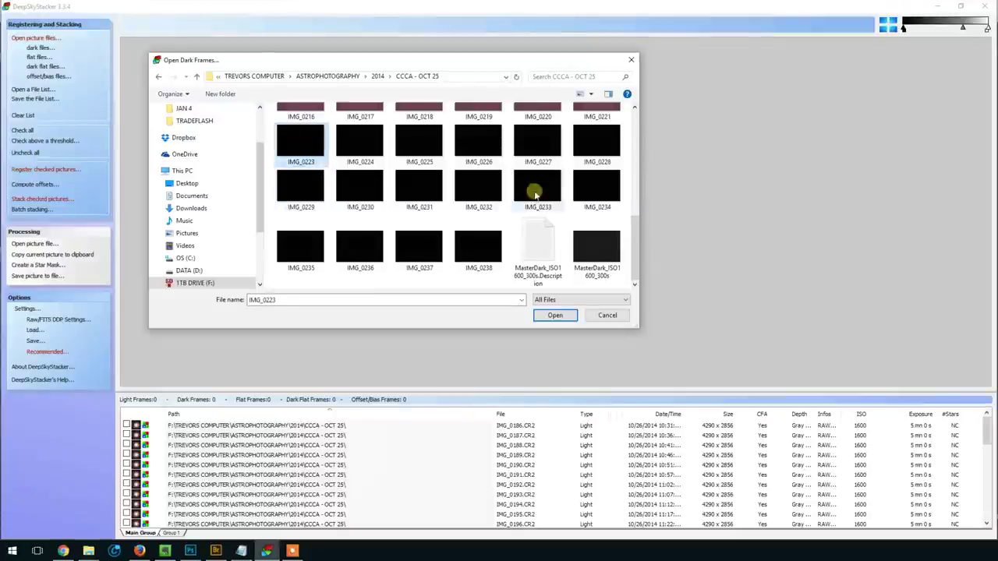
shift+click(482, 243)
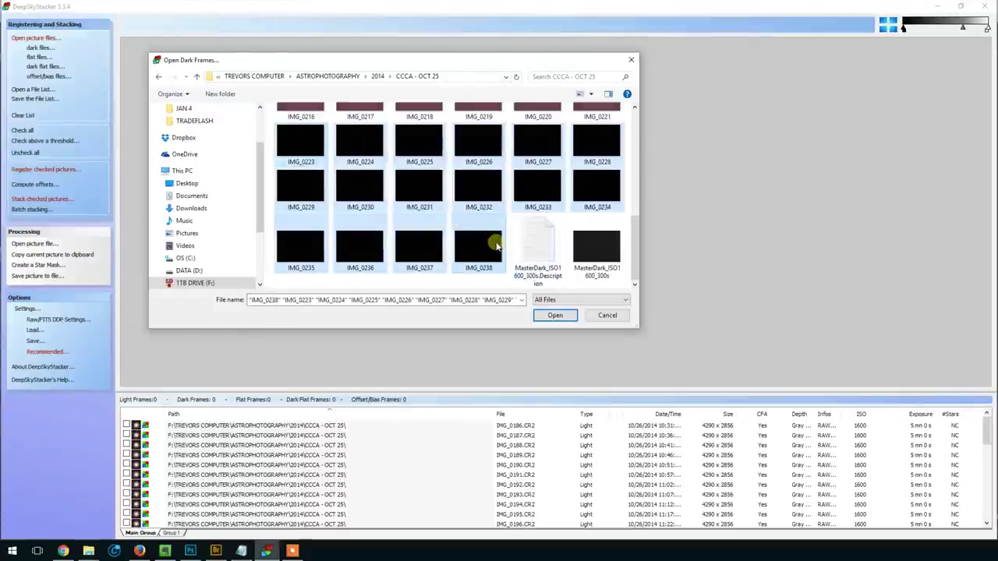
click(554, 316)
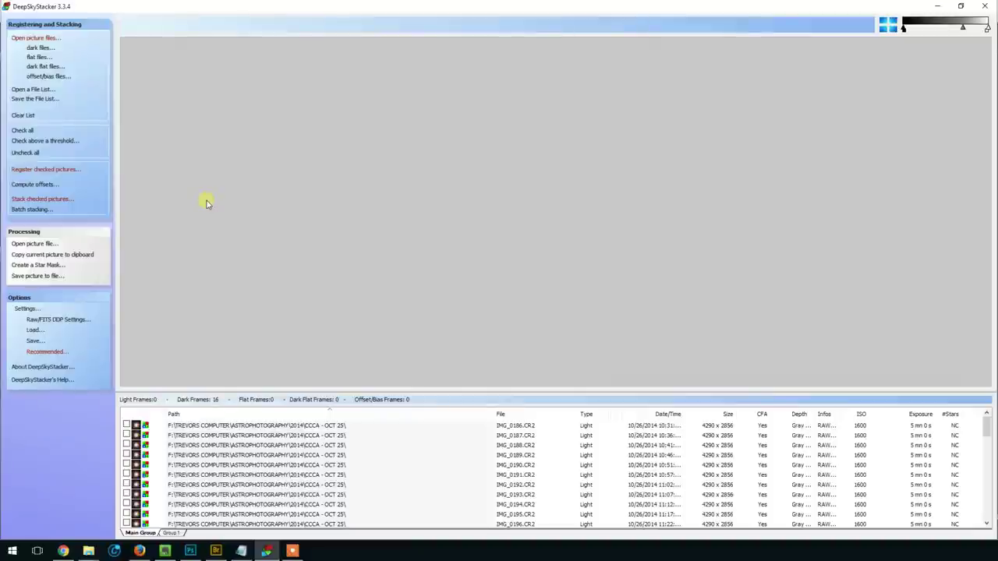
Step: Check every frame in the list and start registering the checked pictures
click(24, 131)
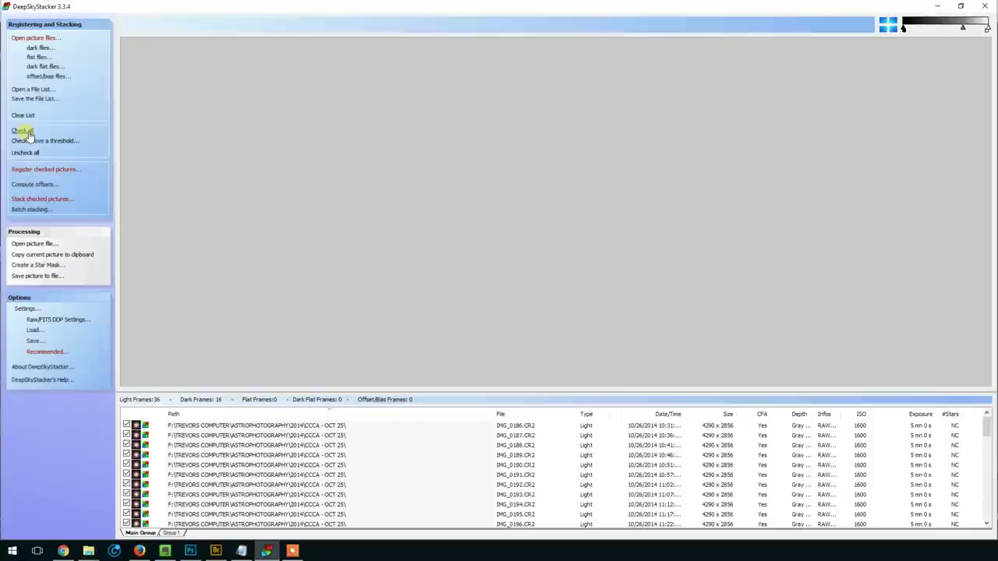
click(70, 172)
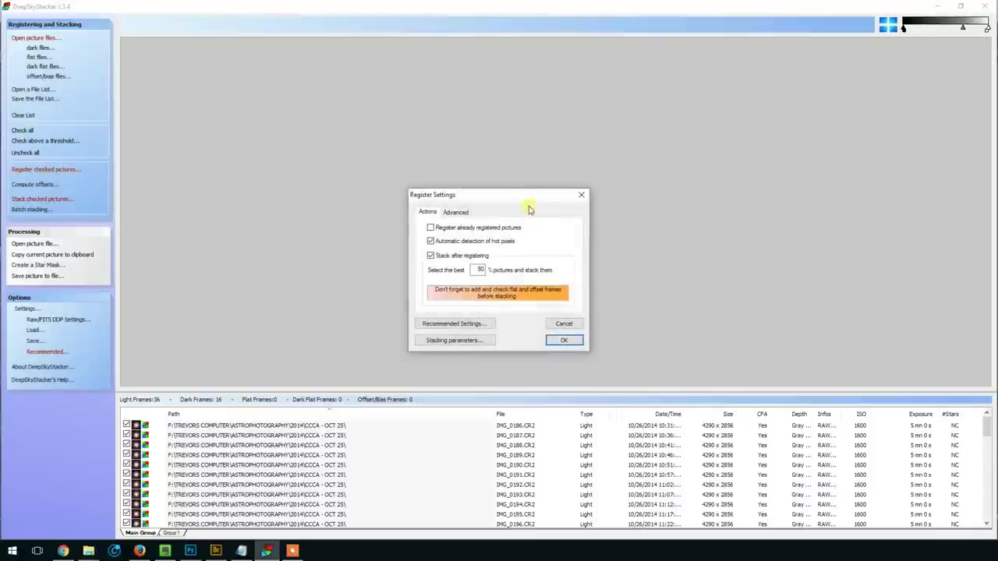
drag(527, 200, 493, 191)
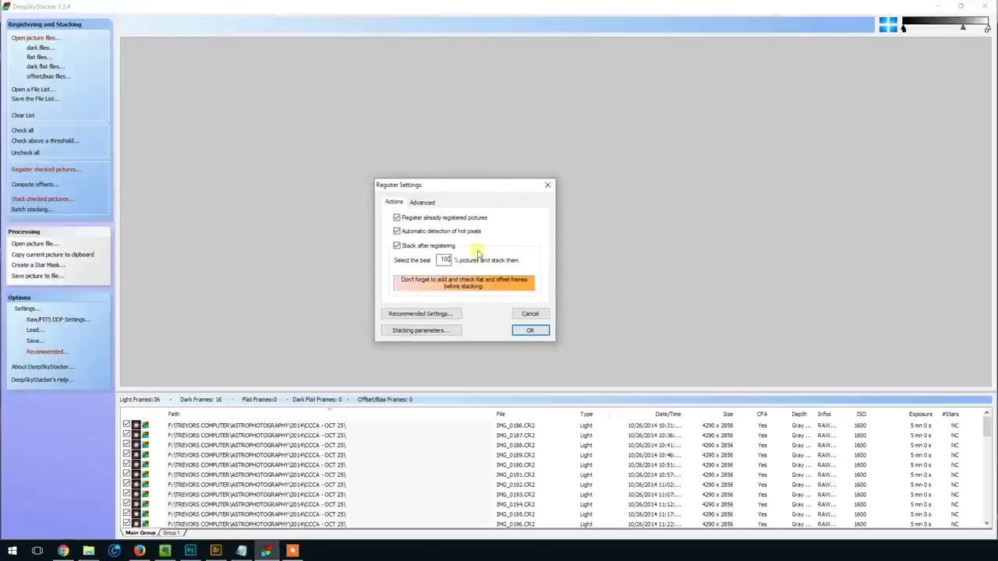
drag(466, 184, 433, 164)
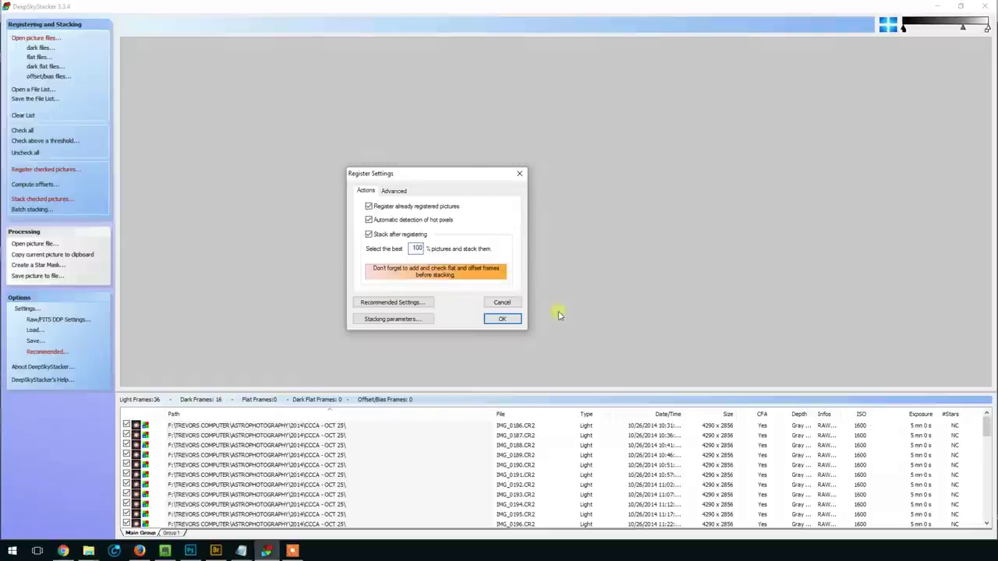
Step: Apply DeepSkyStacker's Recommended Settings, confirm registration, and start stacking
click(426, 308)
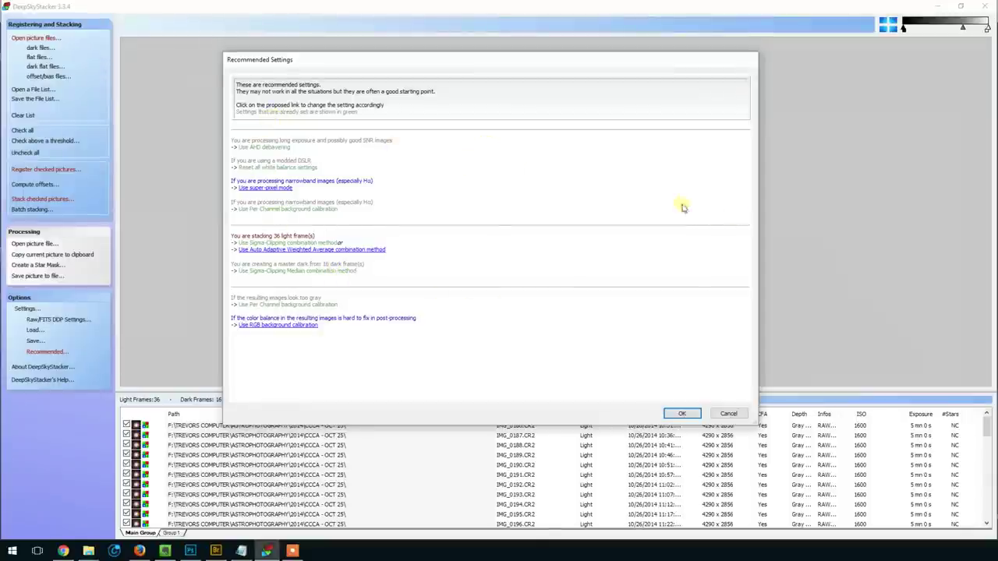
click(692, 413)
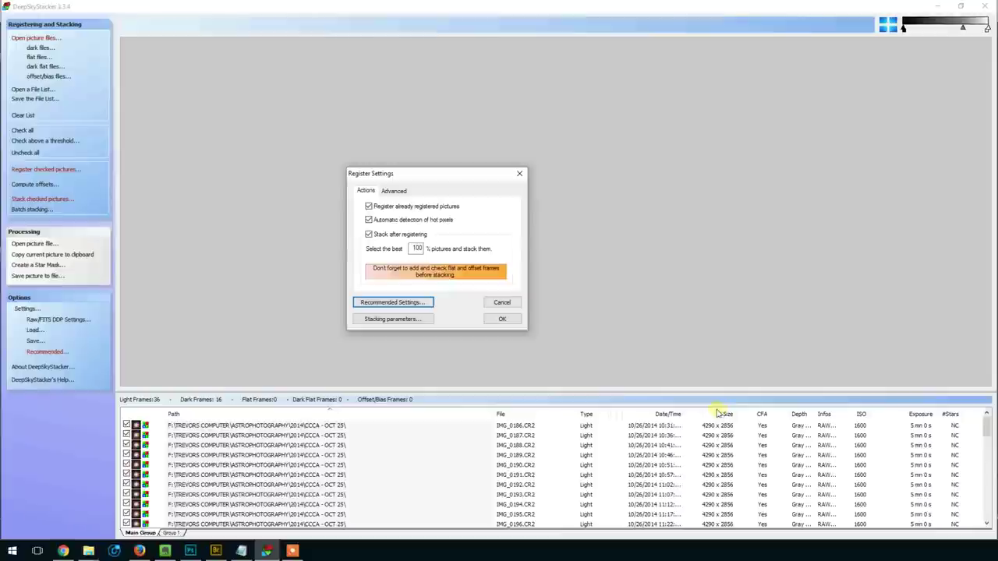
click(504, 320)
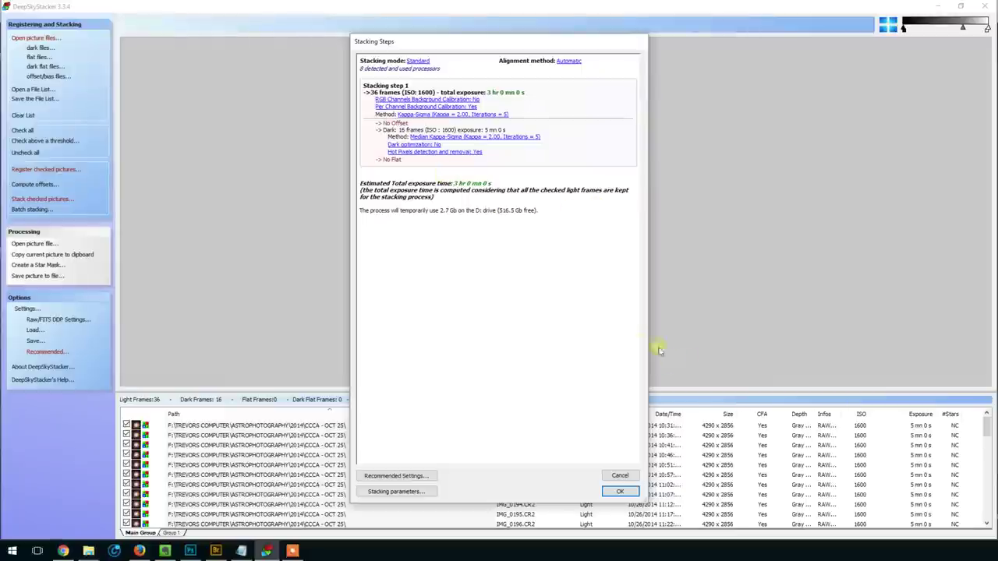
click(620, 491)
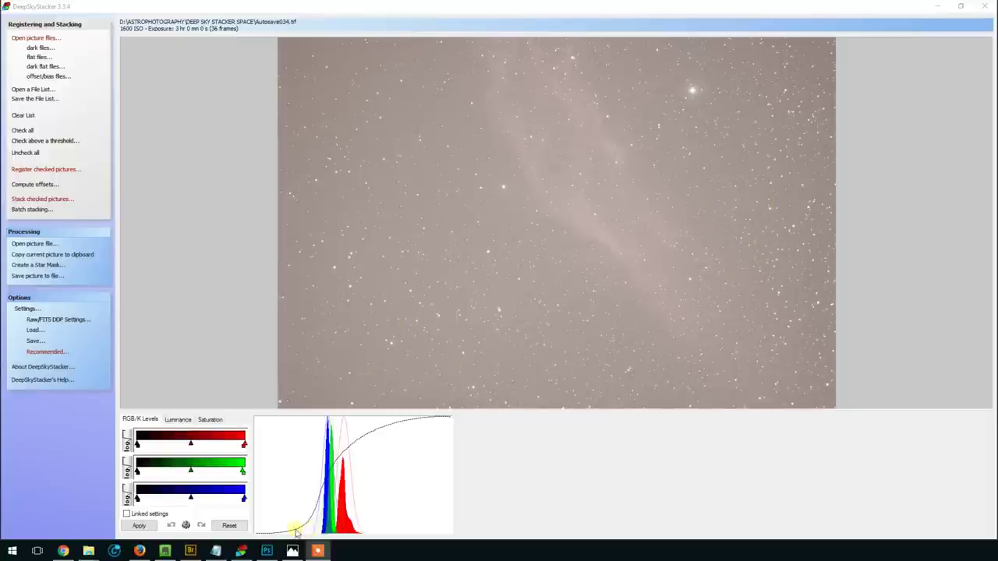
Step: Switch to Photoshop showing the processed Autosave034.tif nebula image
click(274, 551)
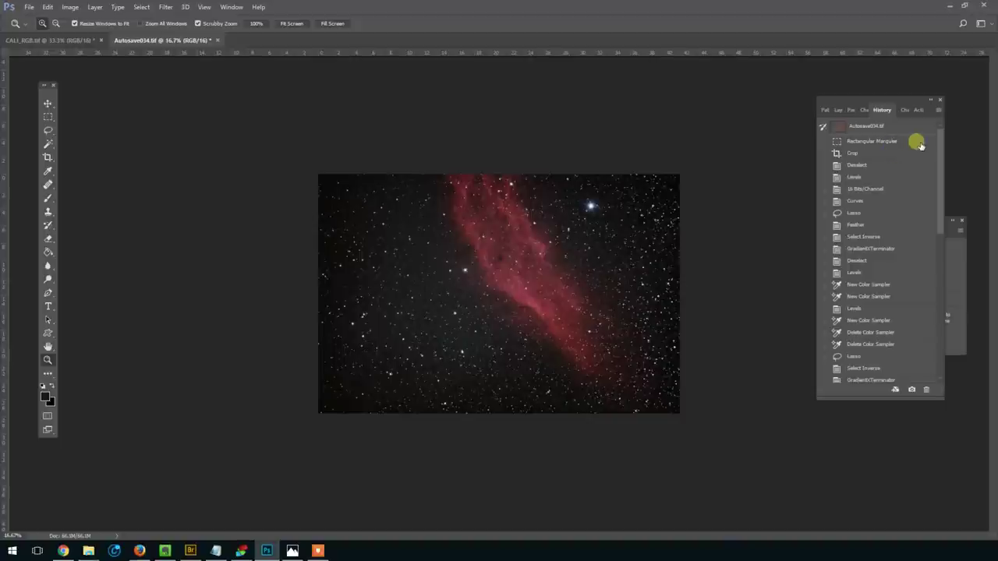
Step: Revert to the opened state, then step through crop, Levels, 16-bit and Curves history states
click(882, 126)
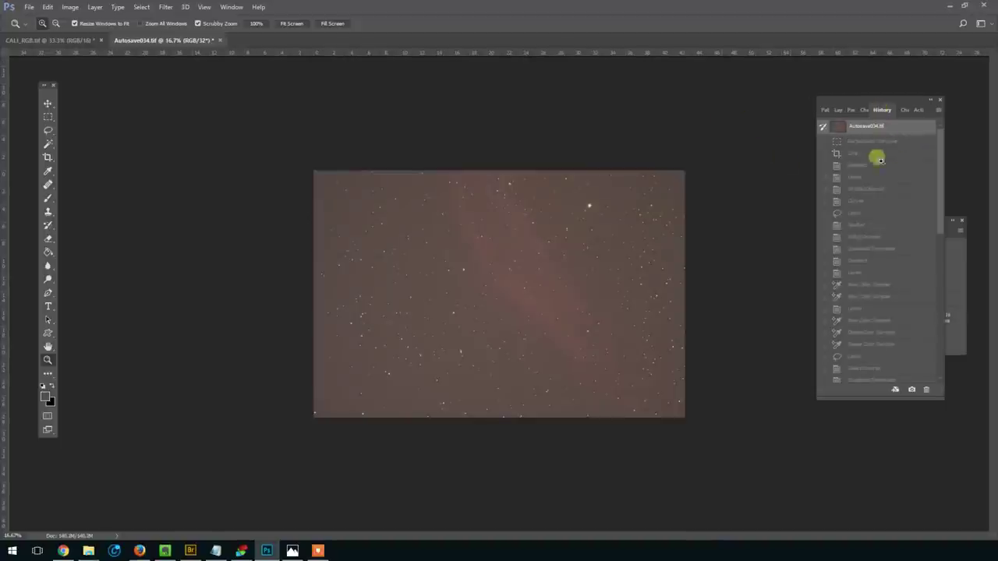
drag(879, 105, 841, 99)
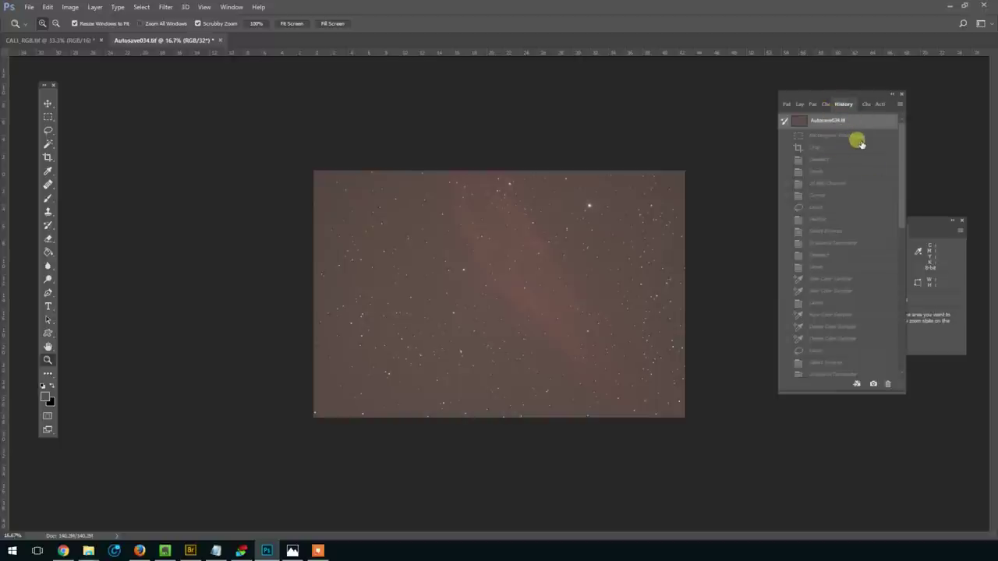
click(858, 137)
click(829, 148)
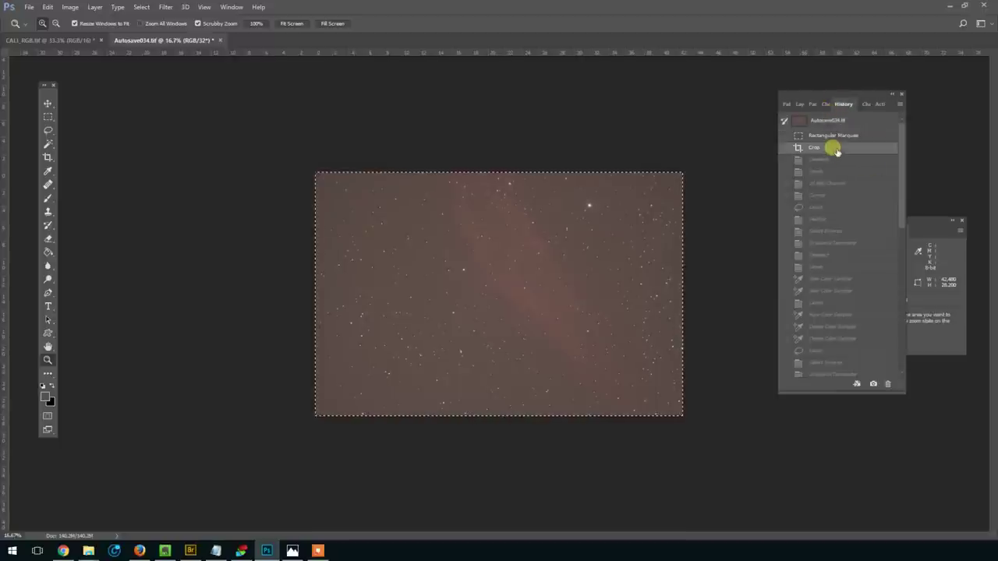
click(830, 159)
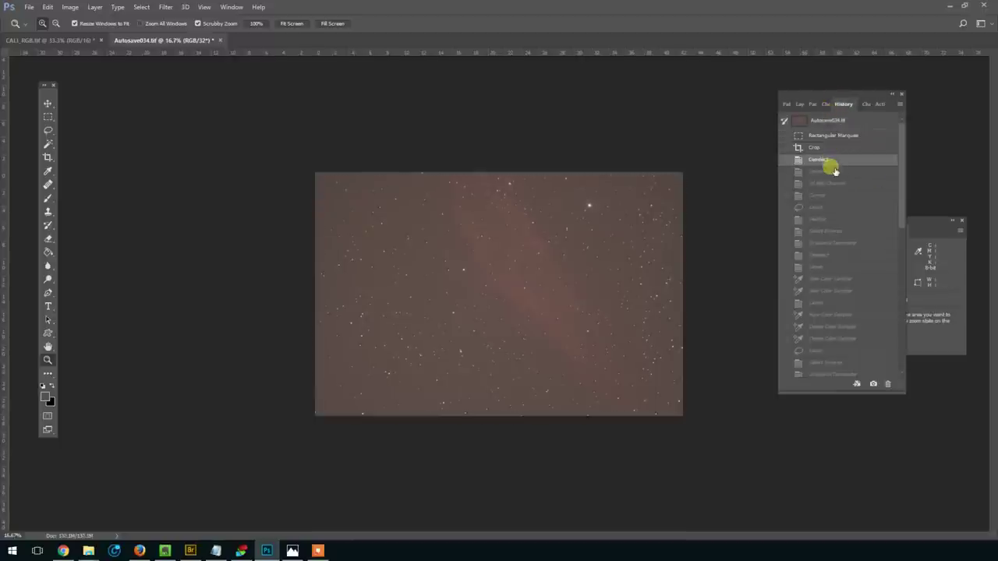
click(834, 172)
click(852, 185)
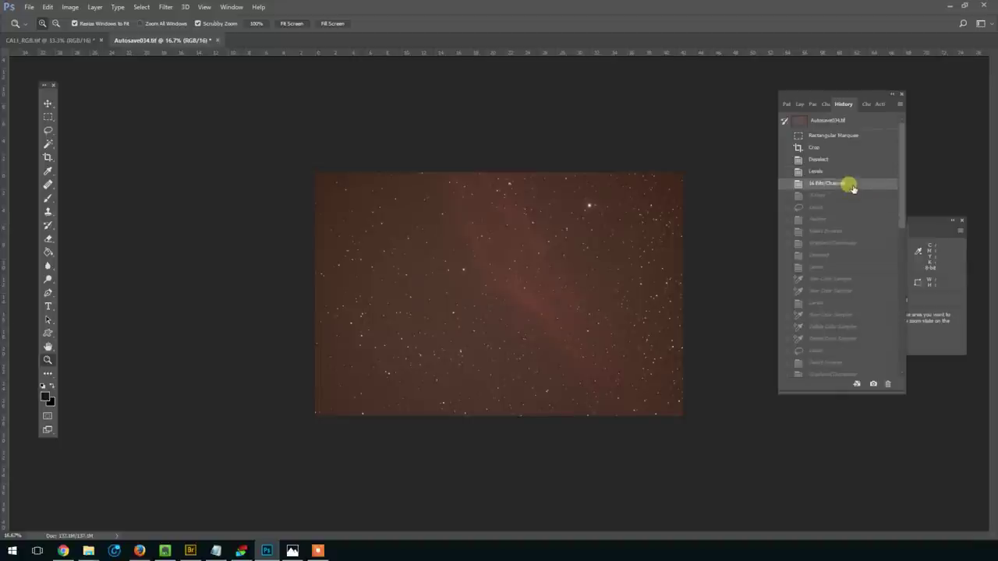
click(847, 196)
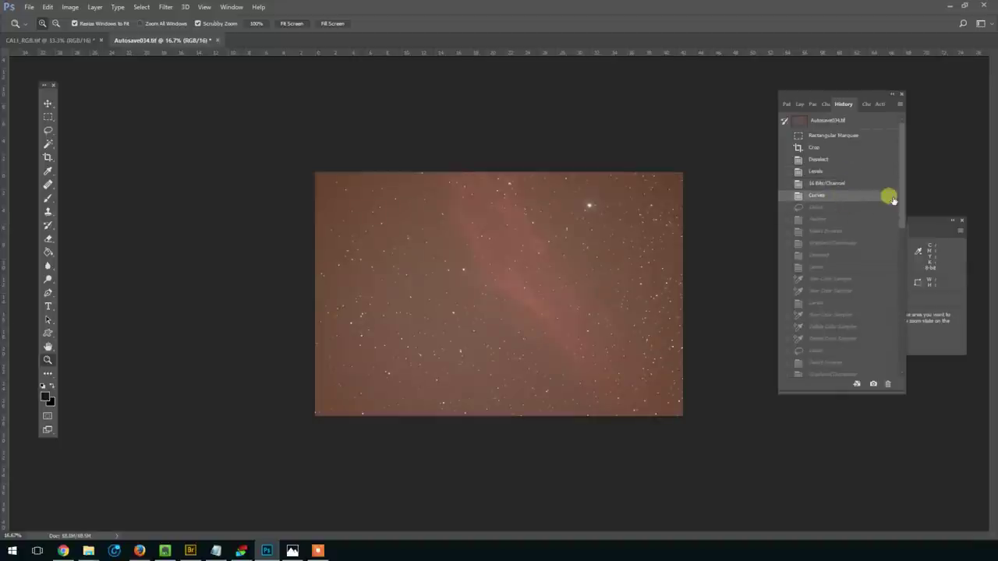
Step: Step through lasso, feather, inverse, Gradient Terminator, darkening Levels and color sampler states
click(847, 207)
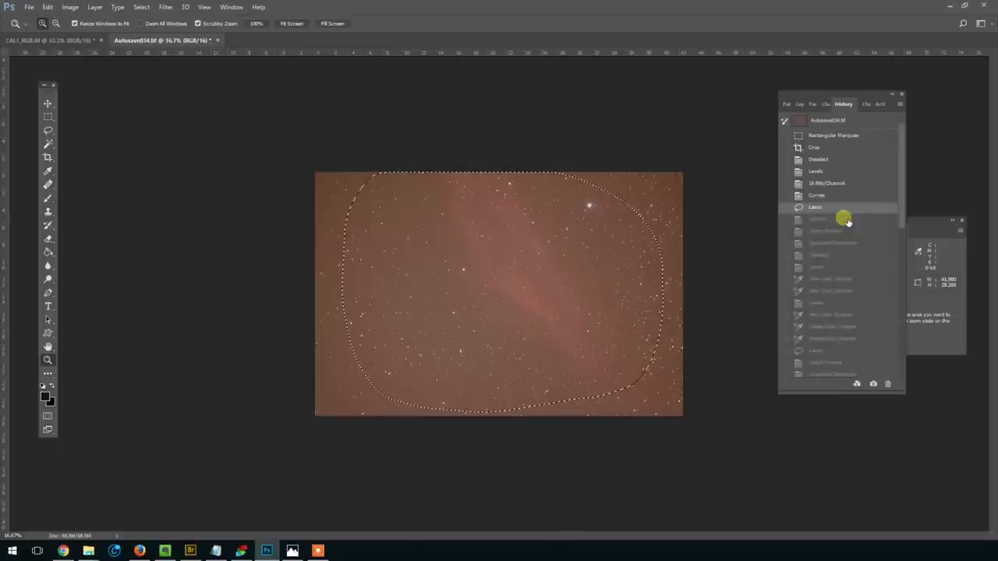
click(846, 220)
click(847, 232)
click(846, 243)
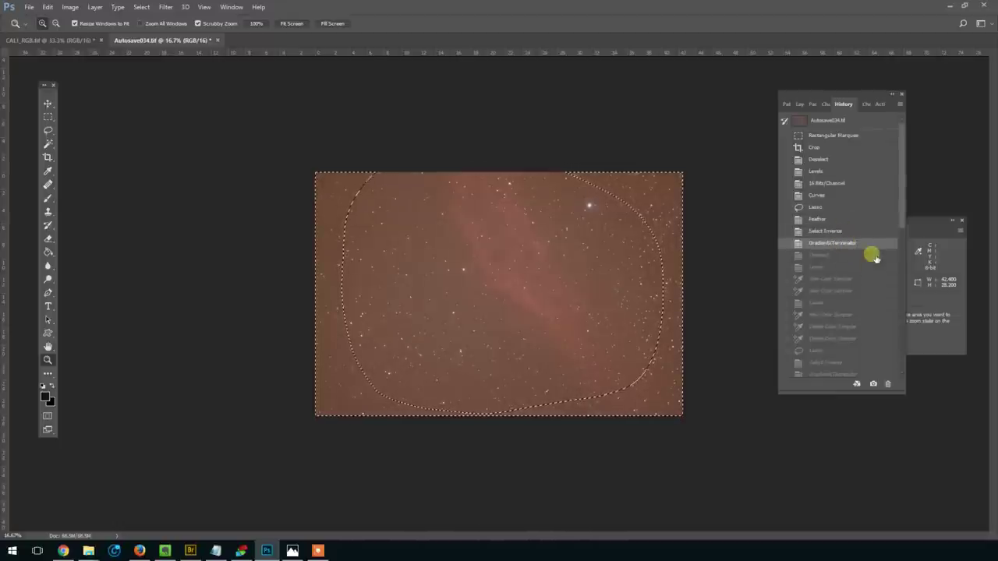
click(852, 255)
click(845, 267)
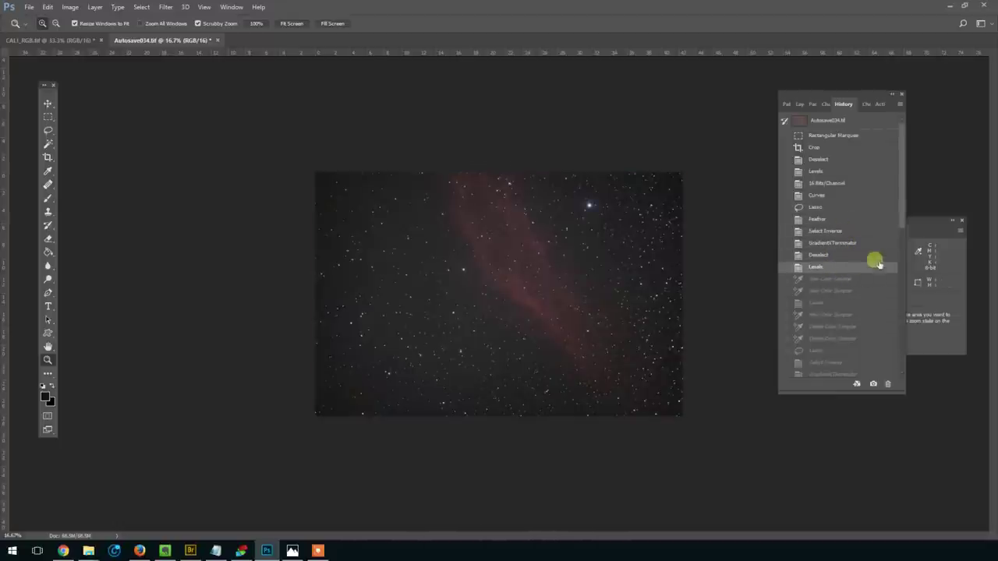
drag(896, 205, 901, 227)
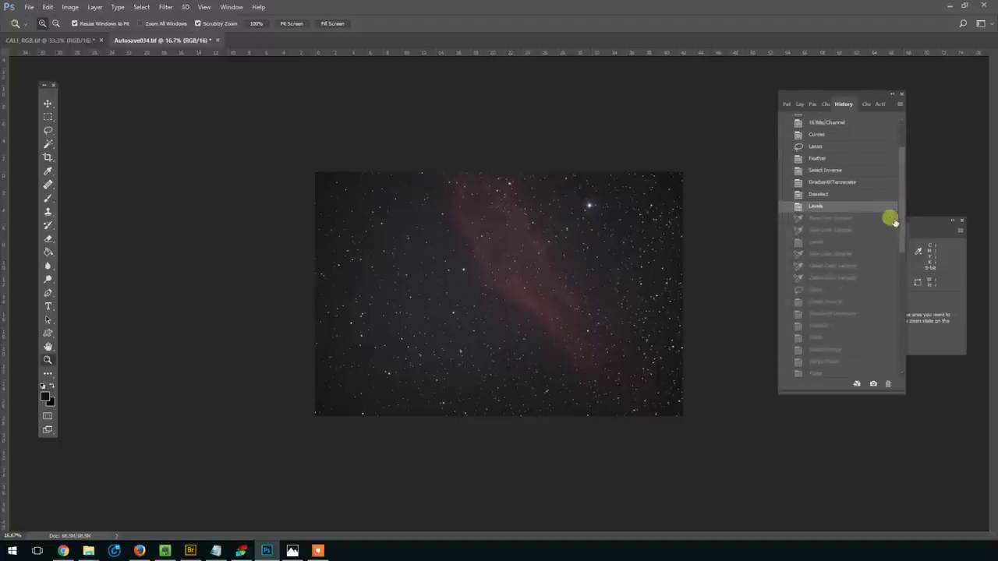
click(850, 218)
click(850, 229)
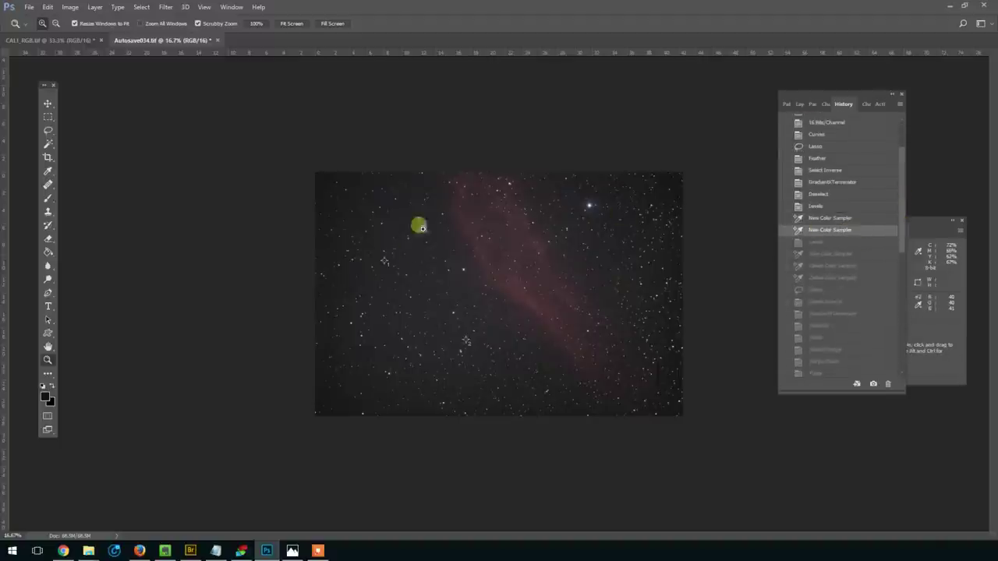
Step: Settle on the Lasso, Select Inverse, Gradient Terminator and Deselect history states
click(831, 244)
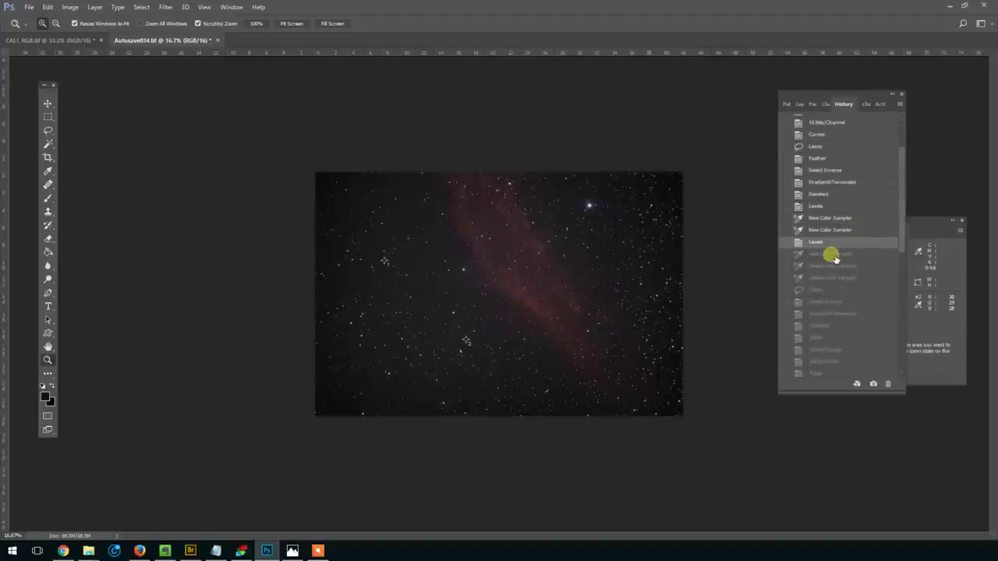
click(832, 254)
click(837, 266)
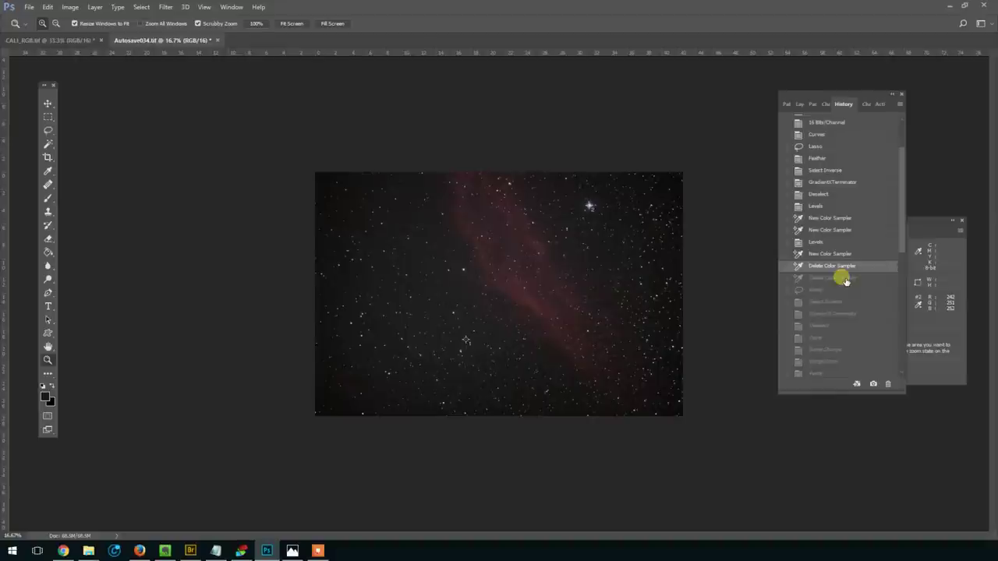
click(844, 278)
click(848, 290)
click(846, 302)
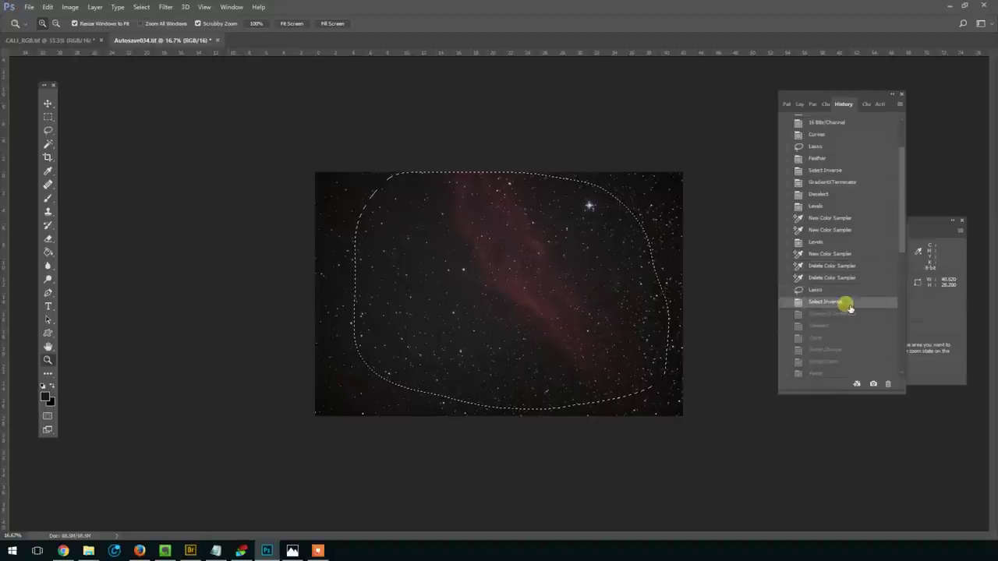
click(848, 314)
click(836, 326)
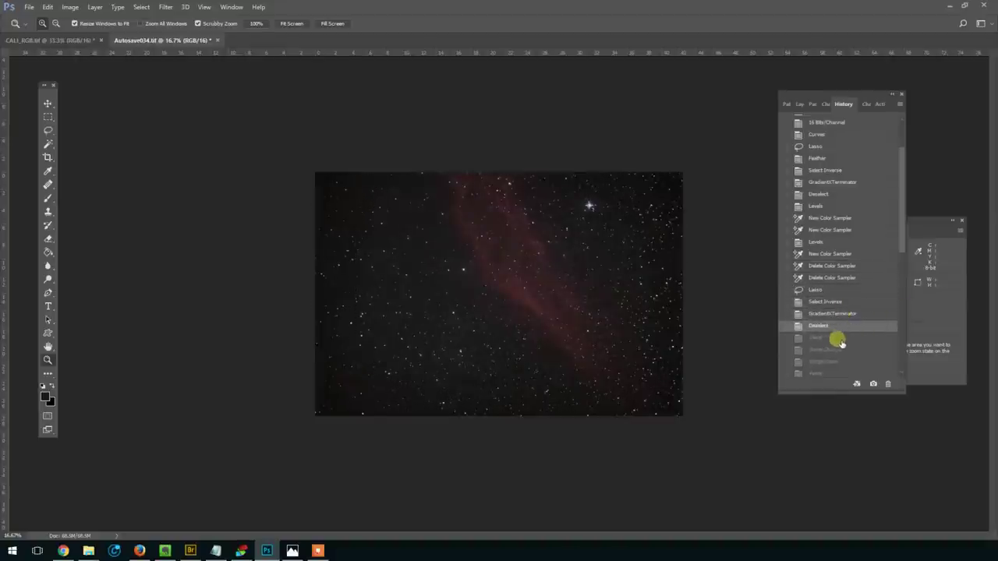
drag(904, 240, 906, 262)
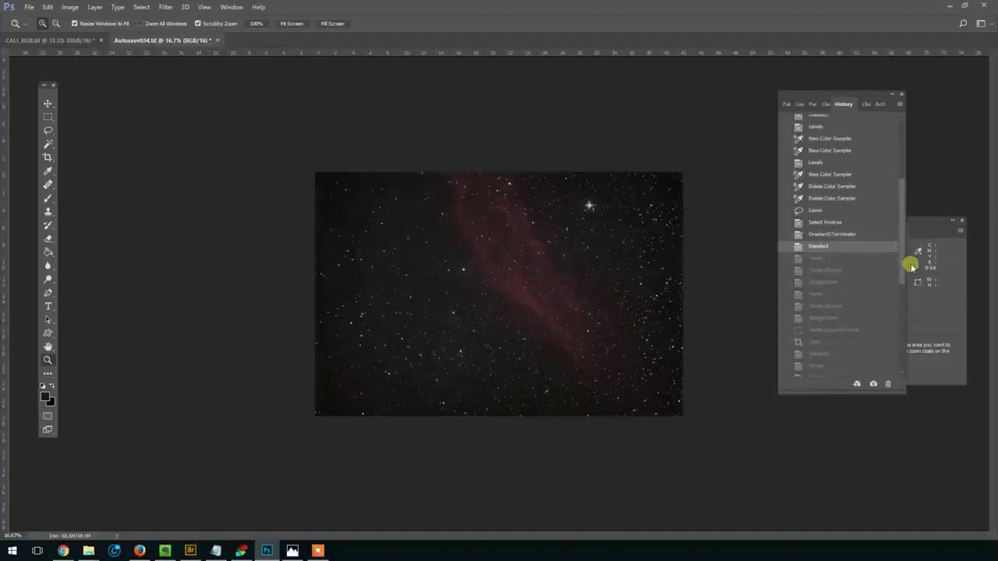
Step: Restore the two pasted, renamed and merged Ha layer history states
click(837, 260)
click(835, 270)
click(848, 282)
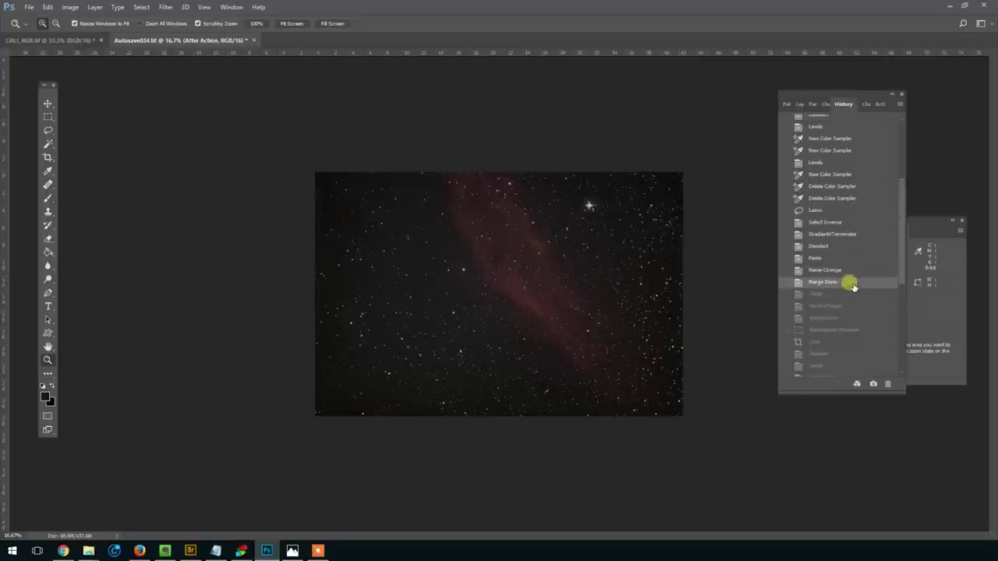
click(836, 294)
click(838, 307)
click(838, 318)
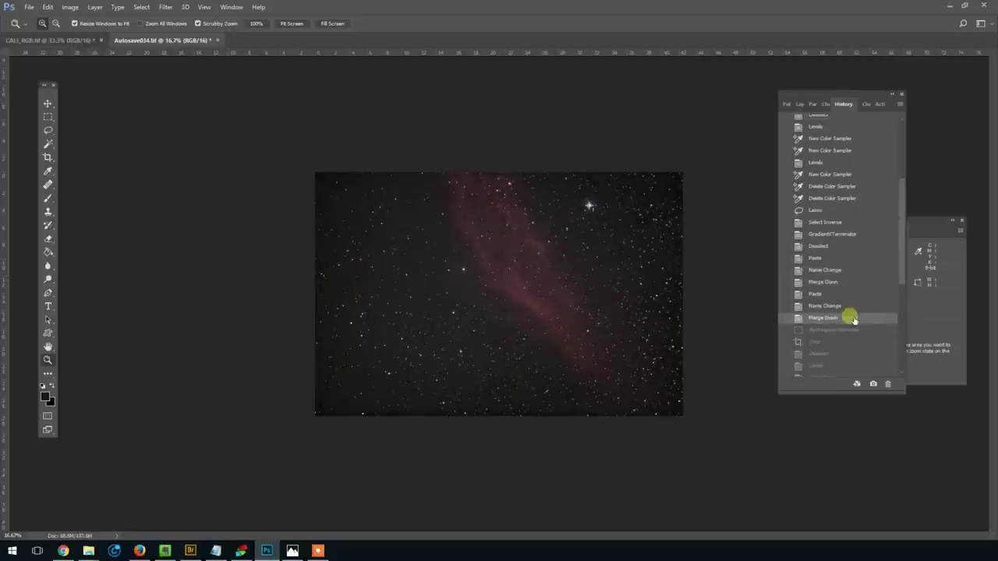
drag(900, 279, 902, 291)
scroll(900, 290, down, 1)
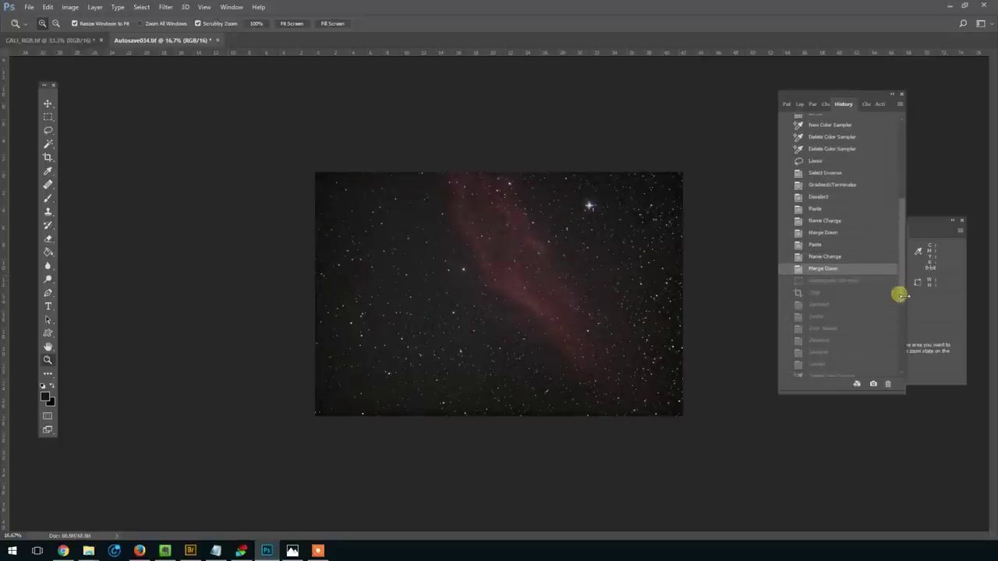
Step: Restore the rectangular selection, crop, deselect, Levels and Color Range states
click(857, 280)
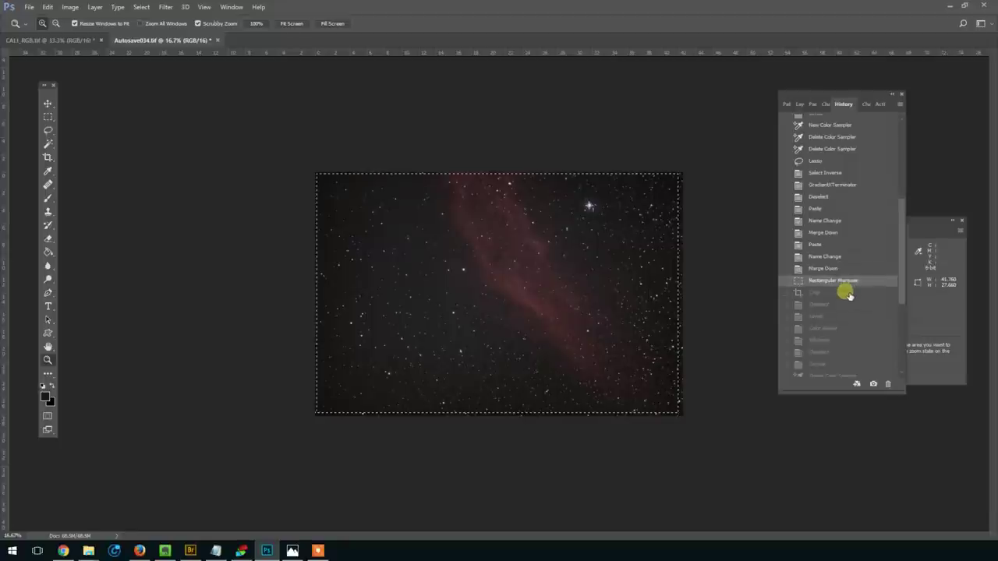
click(847, 292)
click(848, 279)
click(847, 294)
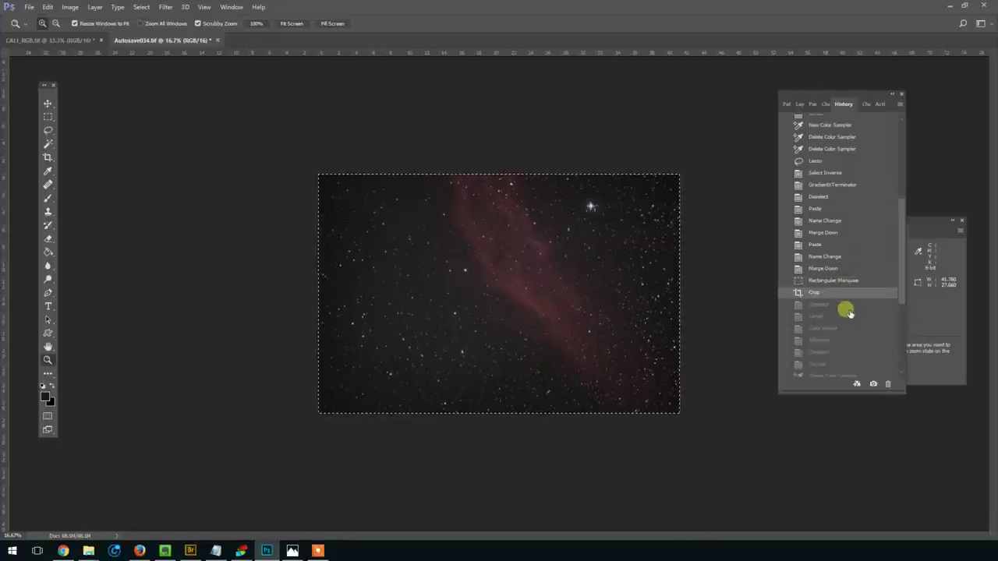
click(842, 305)
click(840, 317)
click(838, 330)
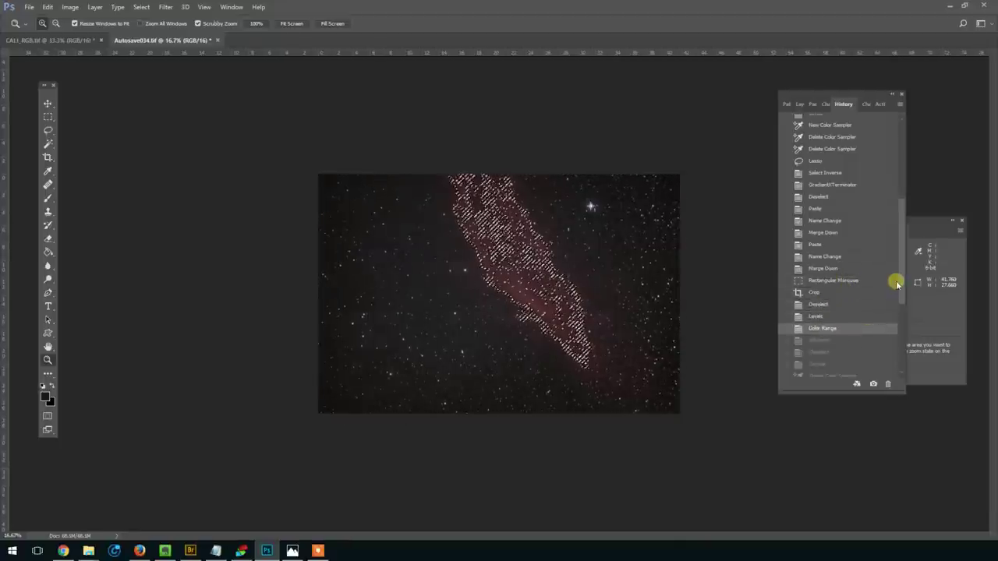
drag(897, 279, 896, 306)
Step: Restore the Vibrance boost, deselect, Curves and color-sampler removal states
click(846, 280)
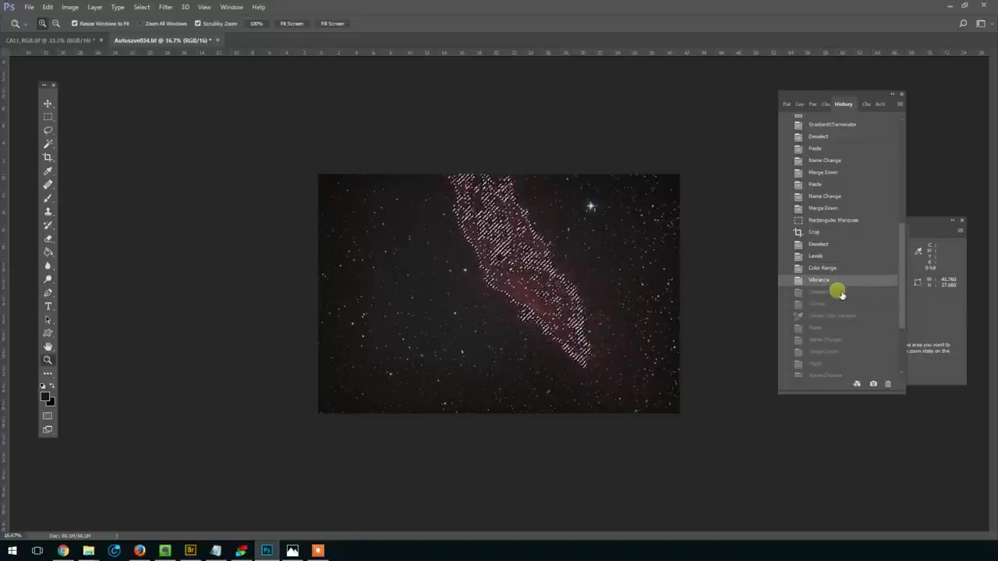
click(841, 294)
click(835, 304)
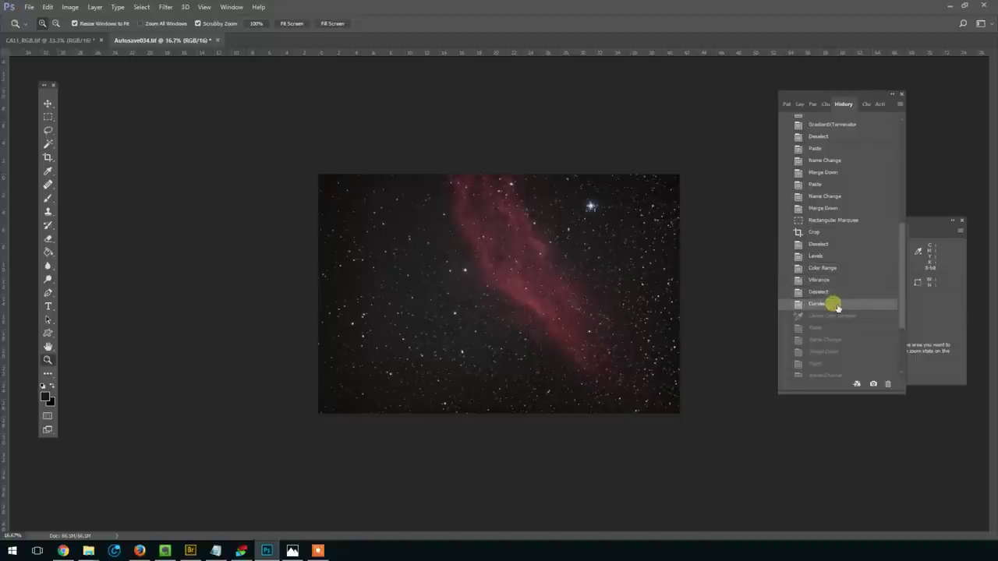
click(855, 317)
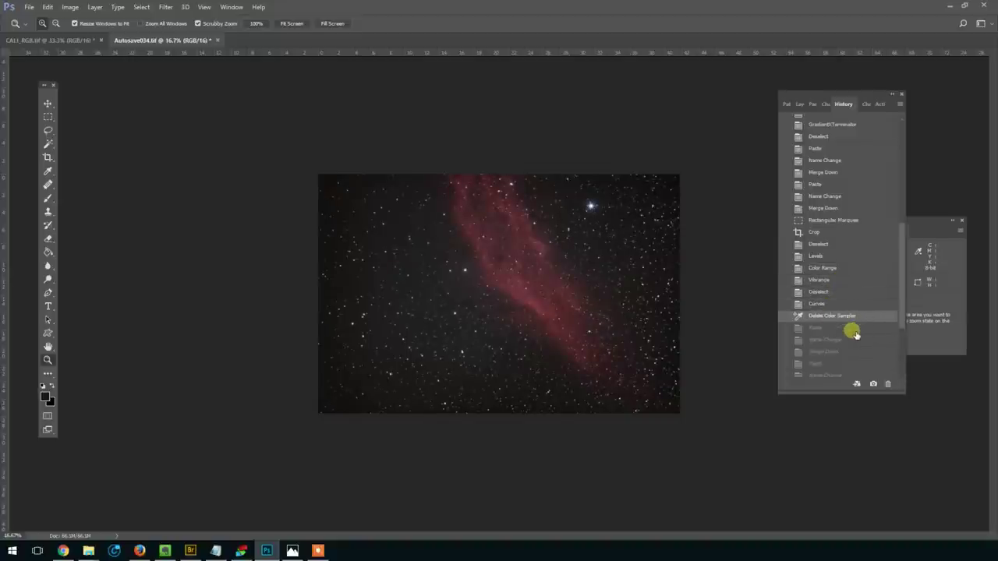
drag(897, 307, 891, 327)
Step: Restore the further pasted, renamed and merged layer states
click(850, 272)
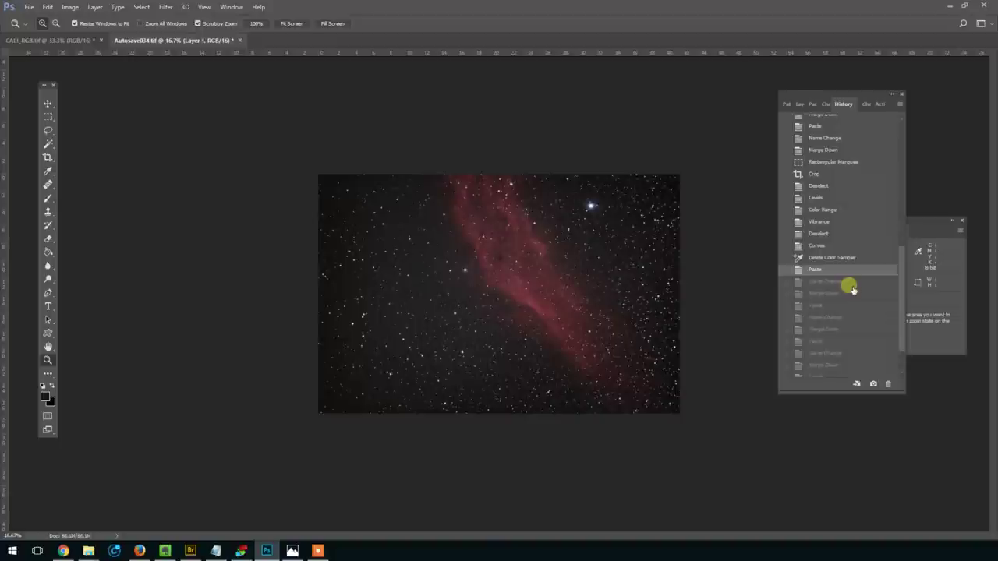
click(848, 282)
click(845, 293)
click(839, 305)
click(838, 318)
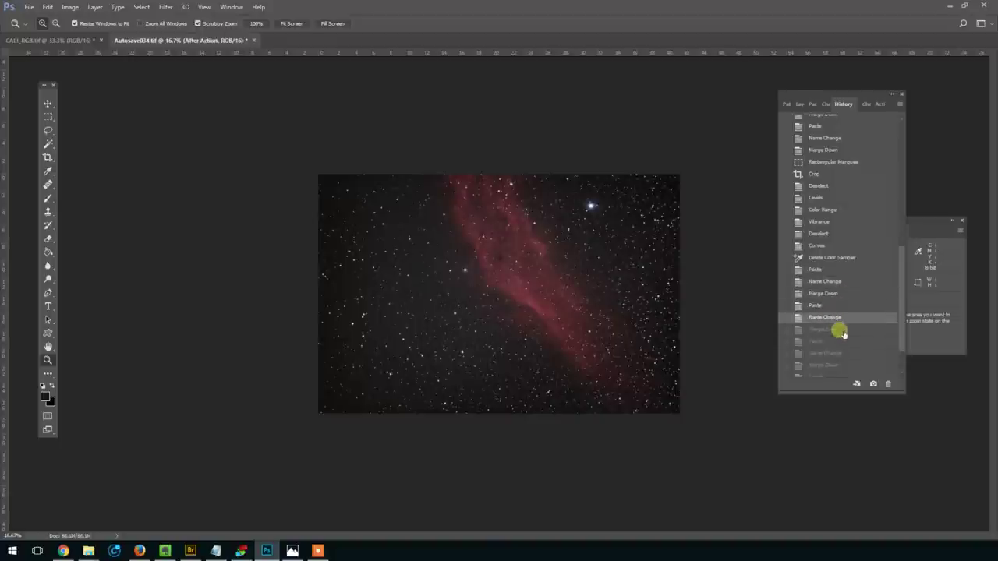
click(840, 330)
click(842, 341)
click(857, 354)
drag(898, 339, 898, 359)
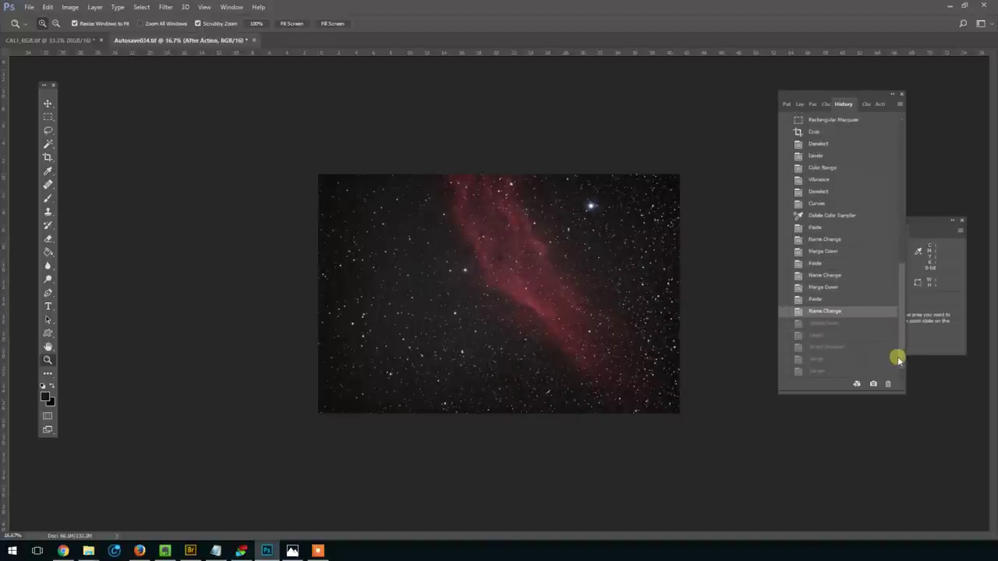
Step: Restore the last merge, Levels, Smart Sharpen, later Levels and final Curves states
click(847, 323)
click(849, 335)
click(857, 349)
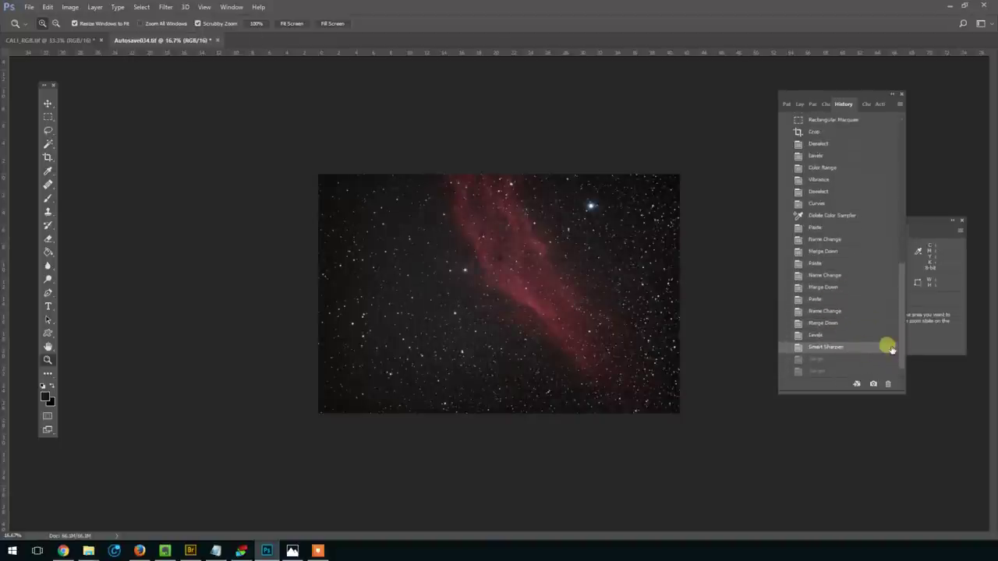
click(846, 358)
click(847, 371)
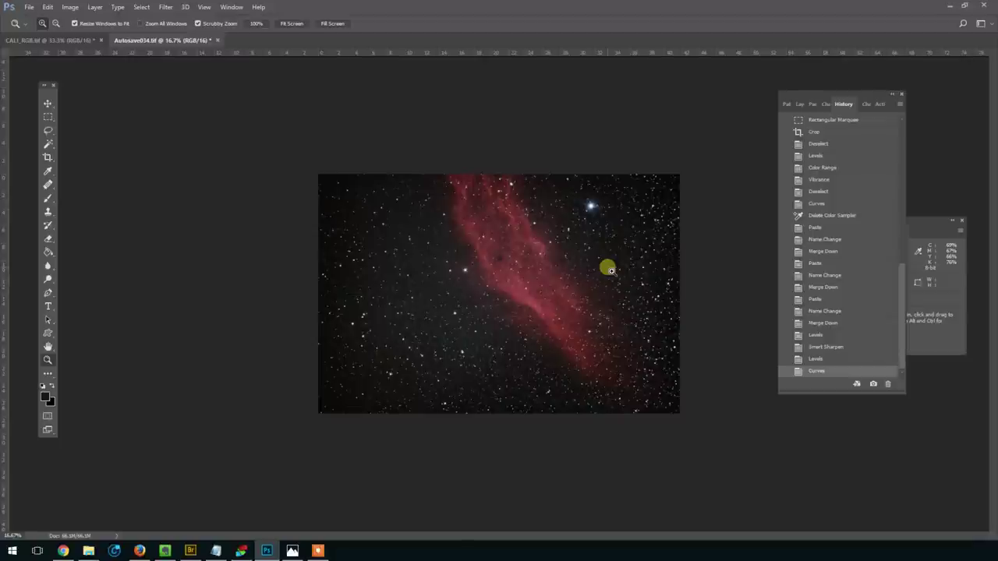
click(522, 262)
click(540, 255)
click(561, 252)
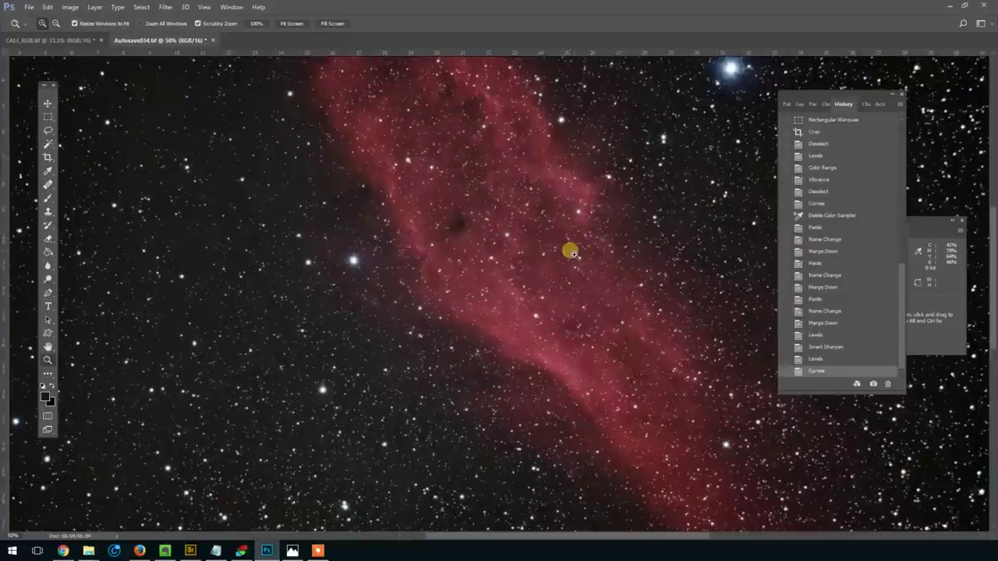
drag(573, 253, 485, 290)
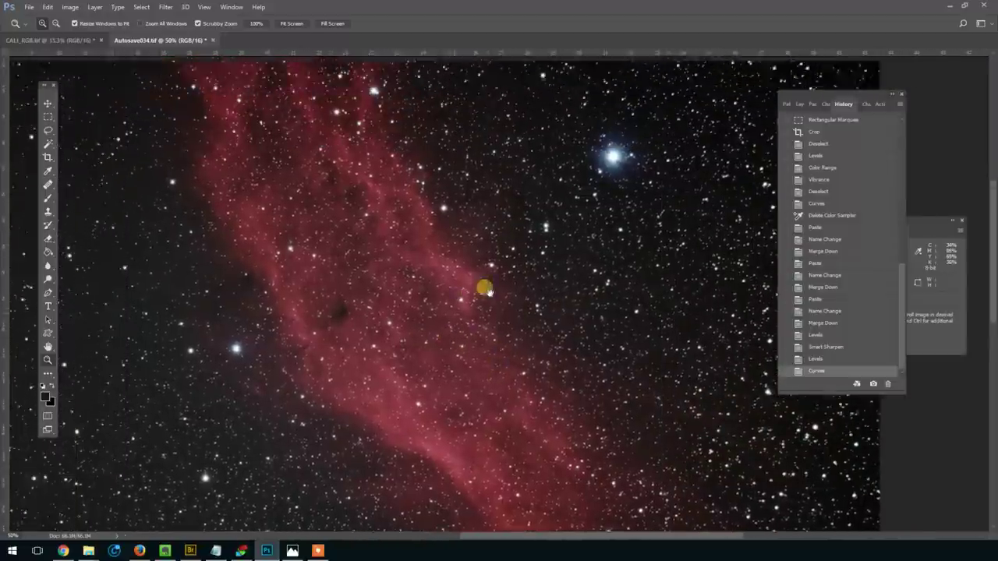
click(456, 291)
drag(352, 258, 469, 306)
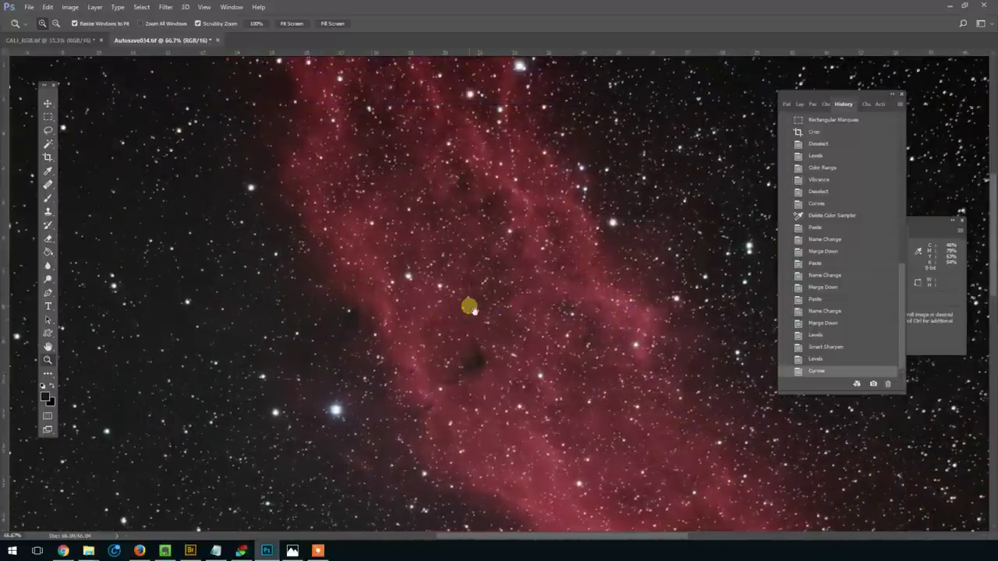
alt+click(557, 350)
alt+click(585, 351)
alt+click(597, 351)
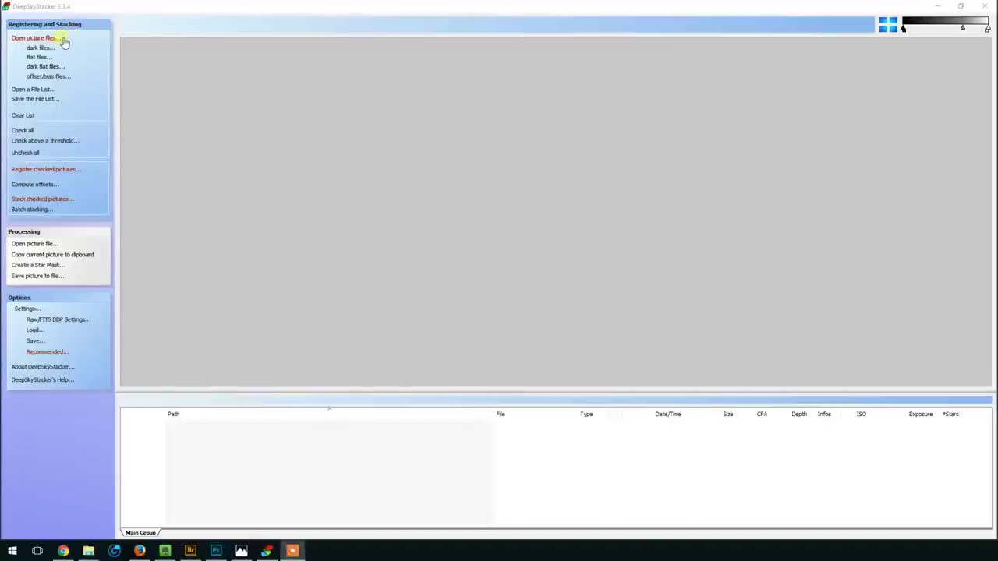
Step: Open DeepSkyStacker's light-frame picker and browse to ASTROPHOTOGRAPHY > 2016
click(35, 38)
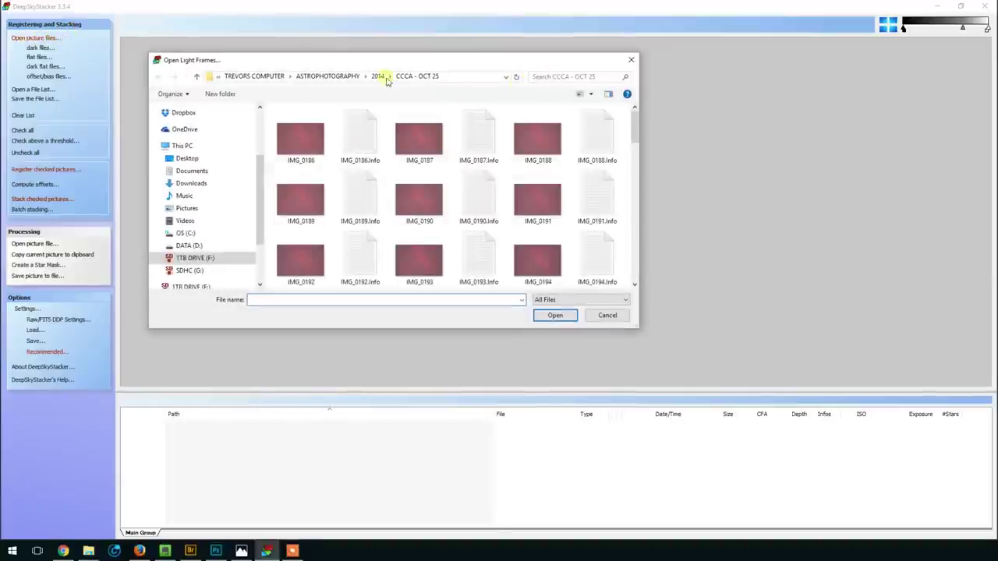
click(370, 76)
click(329, 77)
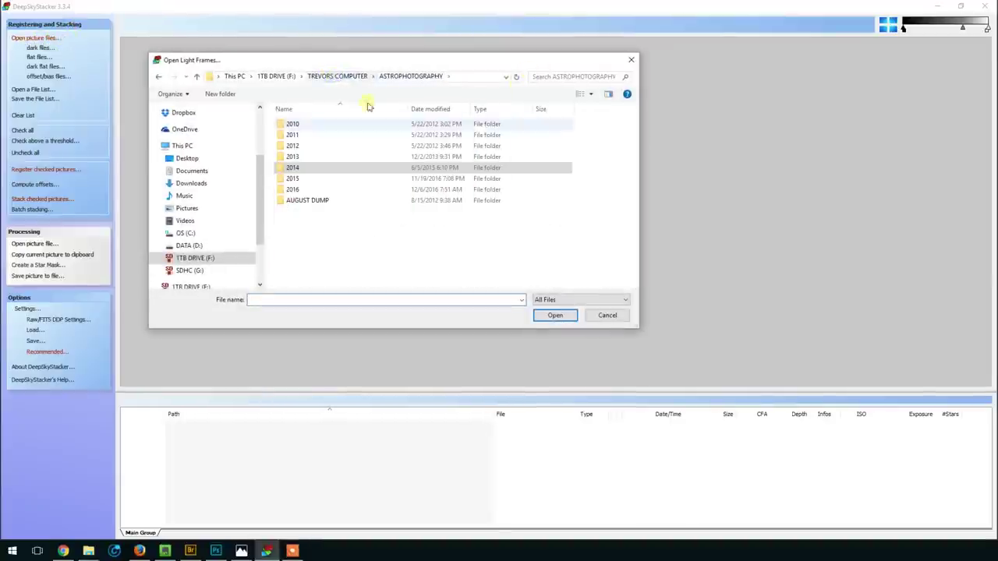
double_click(319, 192)
drag(632, 133, 632, 230)
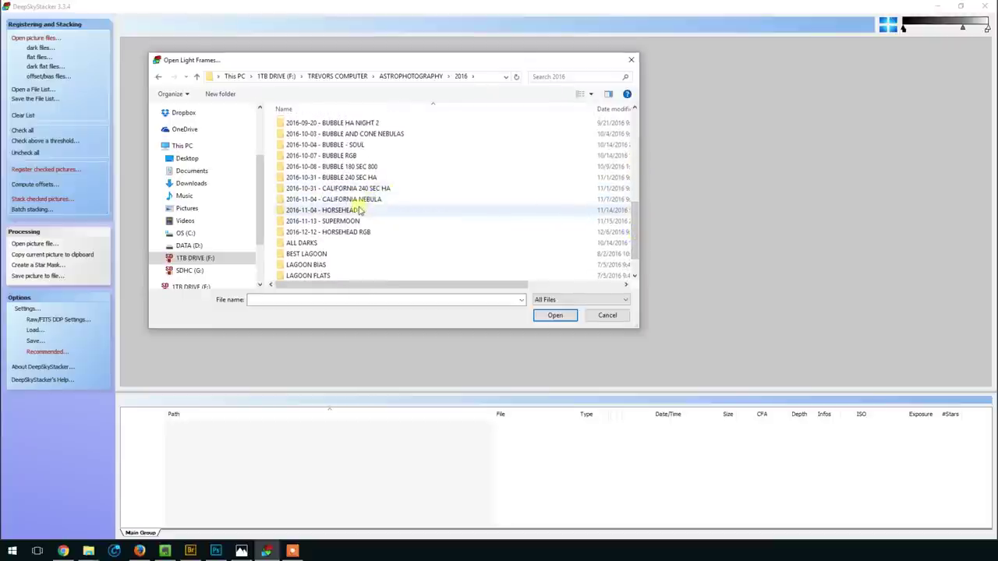
Step: Open 2016-11-04 - CALIFORNIA NEBULA > CALIFORNIA and show the files as Large icons
double_click(390, 199)
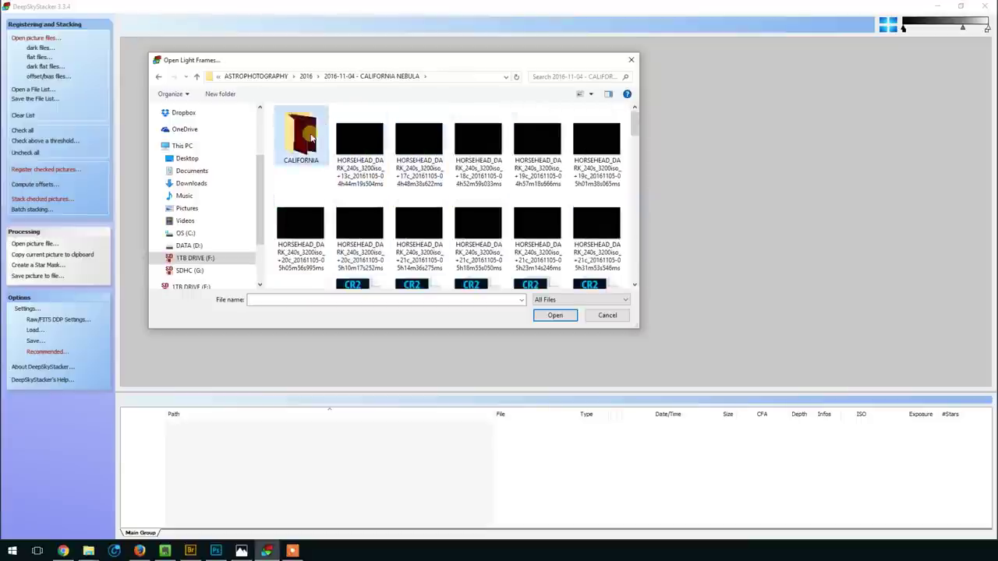
double_click(310, 138)
right_click(598, 145)
mouse_move(619, 153)
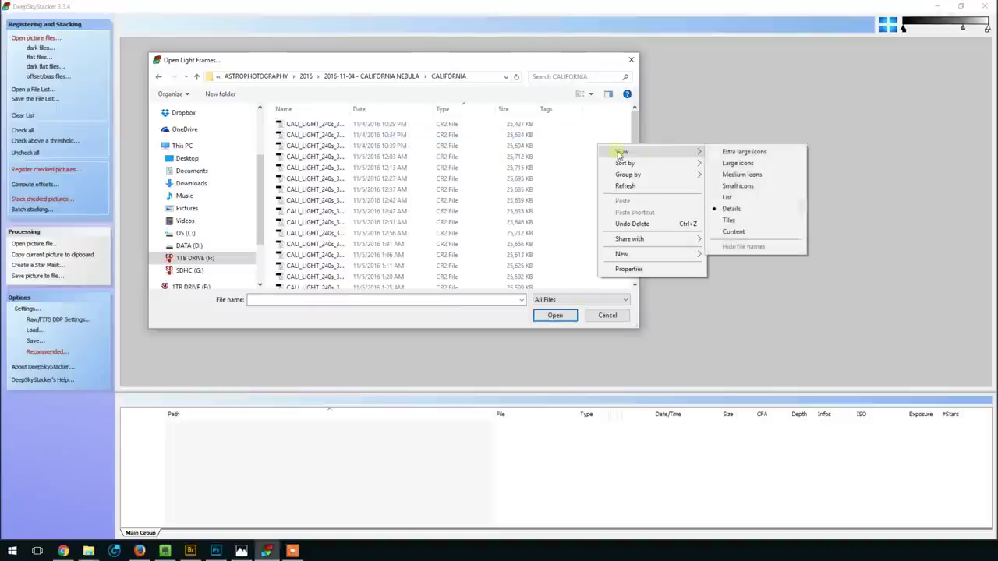
click(756, 163)
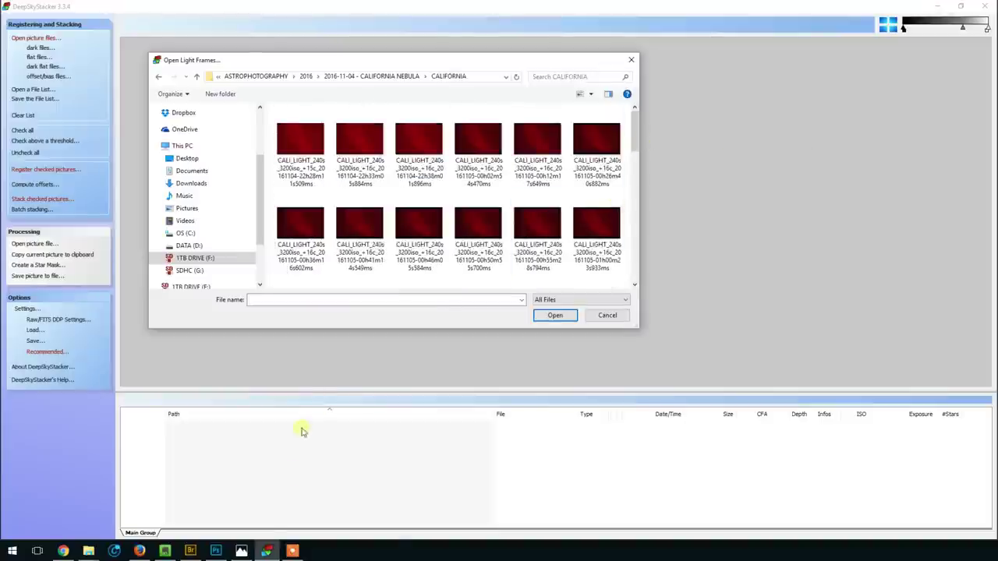
Step: In Bridge, preview several CALIFORNIA light frames from the first, third and fourth thumbnail rows
click(190, 551)
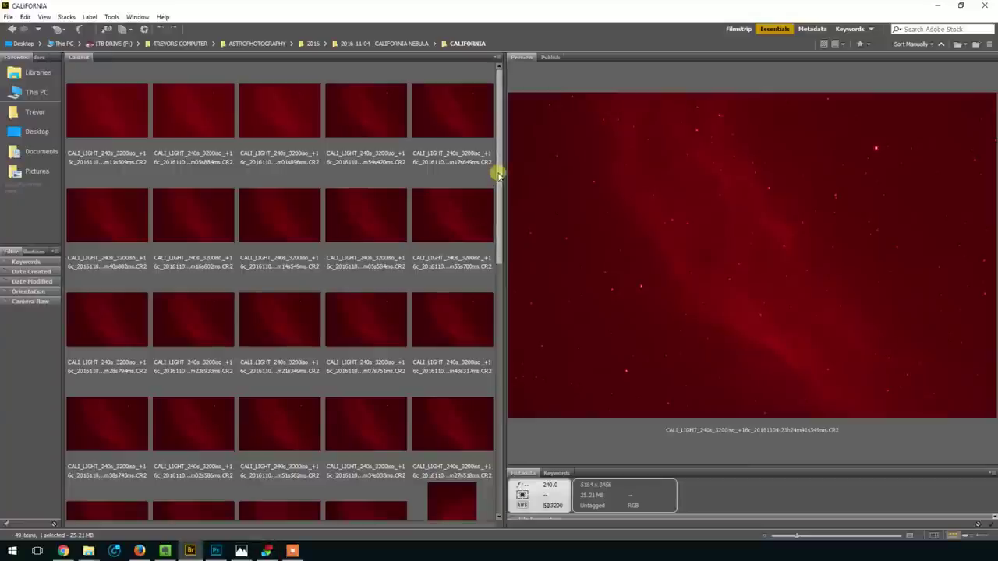
click(355, 123)
click(444, 116)
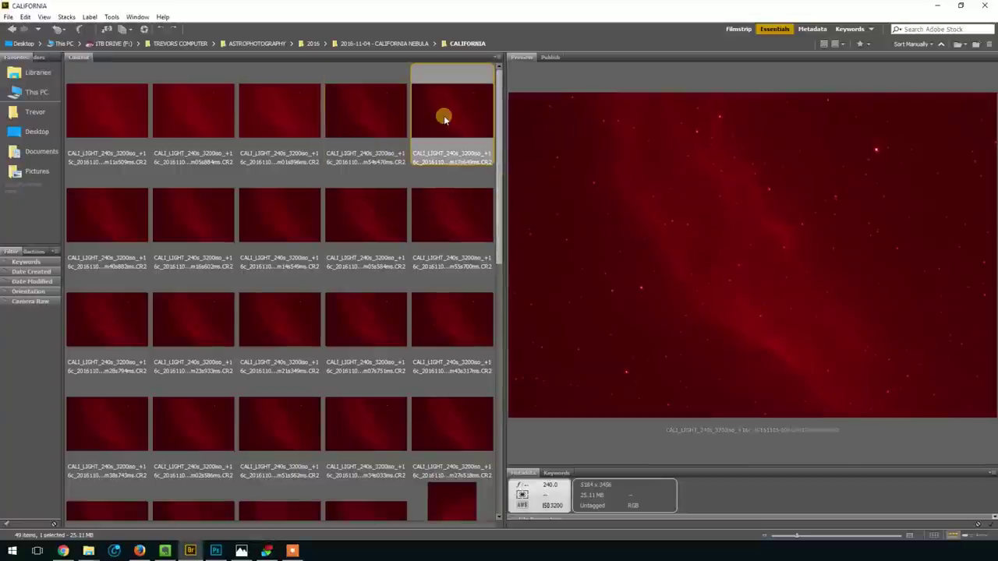
click(282, 104)
click(163, 113)
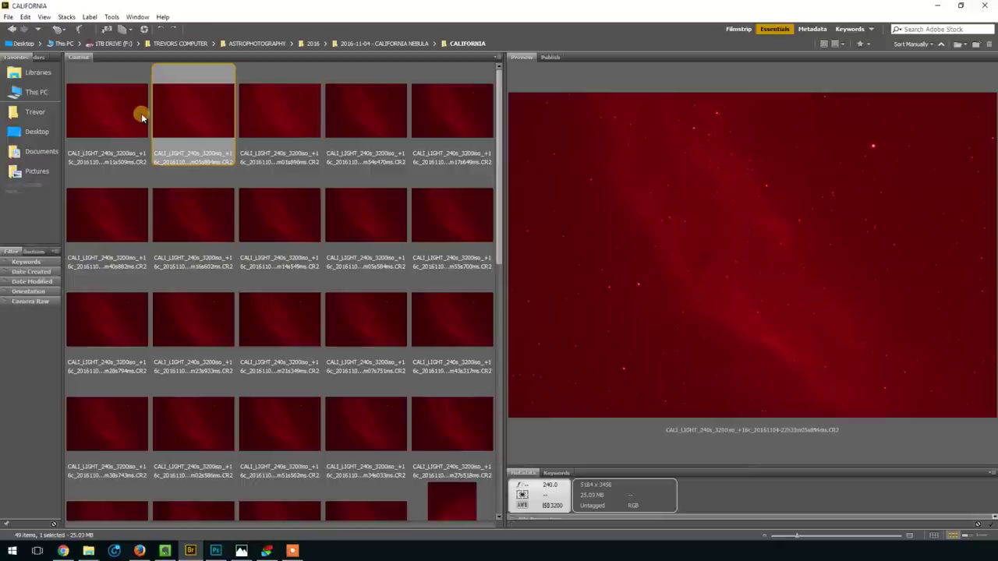
click(199, 327)
click(201, 407)
click(280, 423)
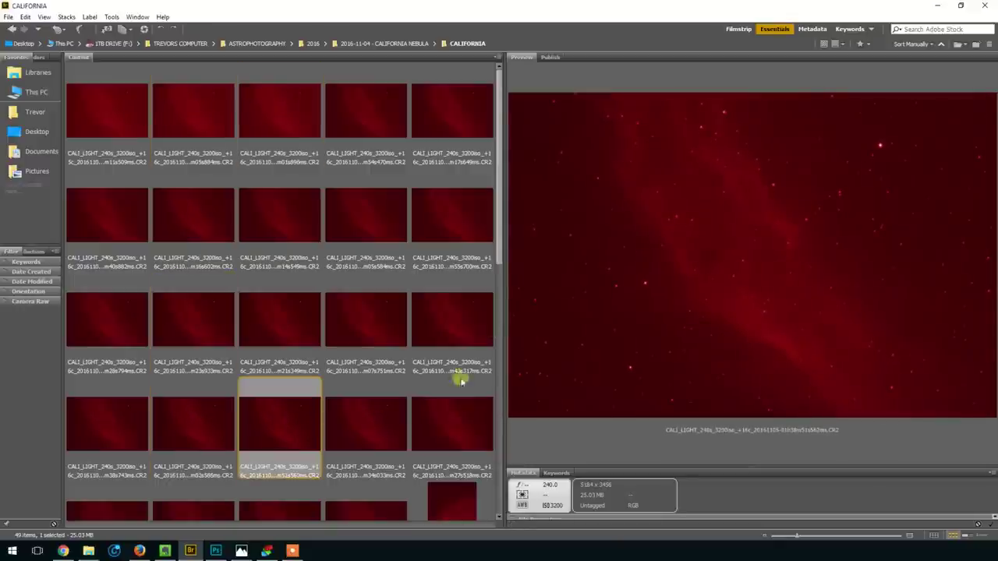
Step: Preview a few more light frames further down, then return to DeepSkyStacker's light-frame picker
scroll(499, 296, down, 3)
click(372, 319)
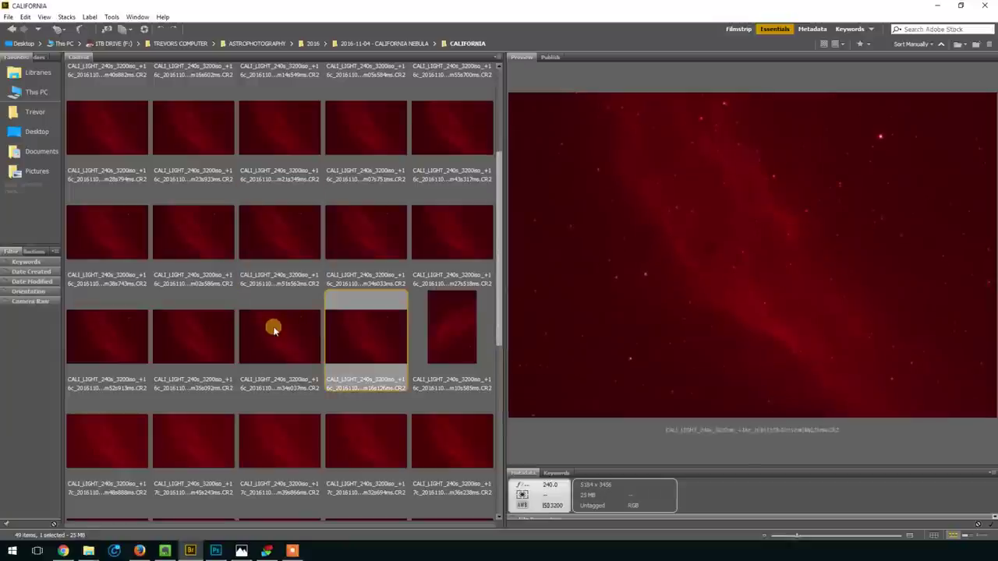
click(273, 329)
click(356, 331)
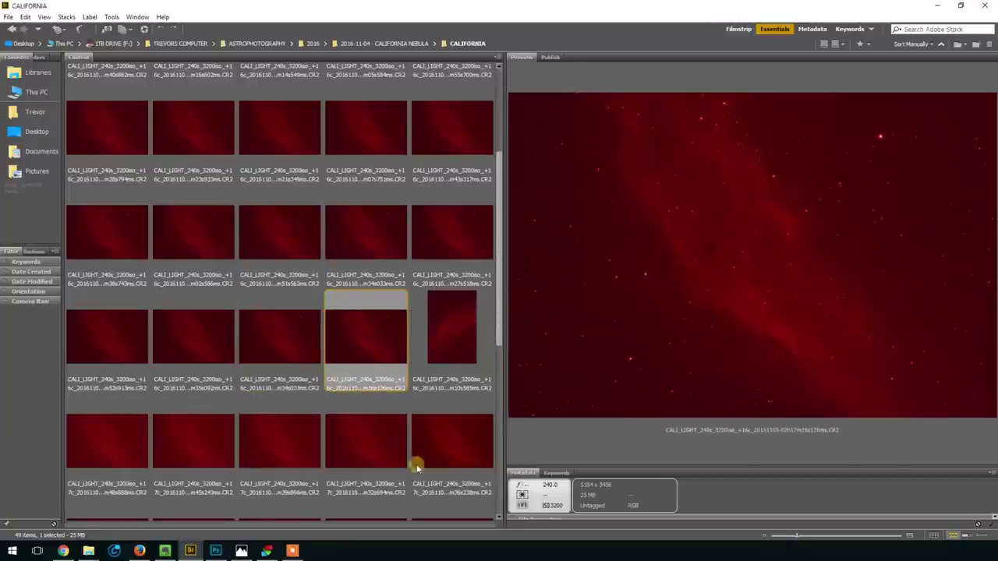
click(266, 550)
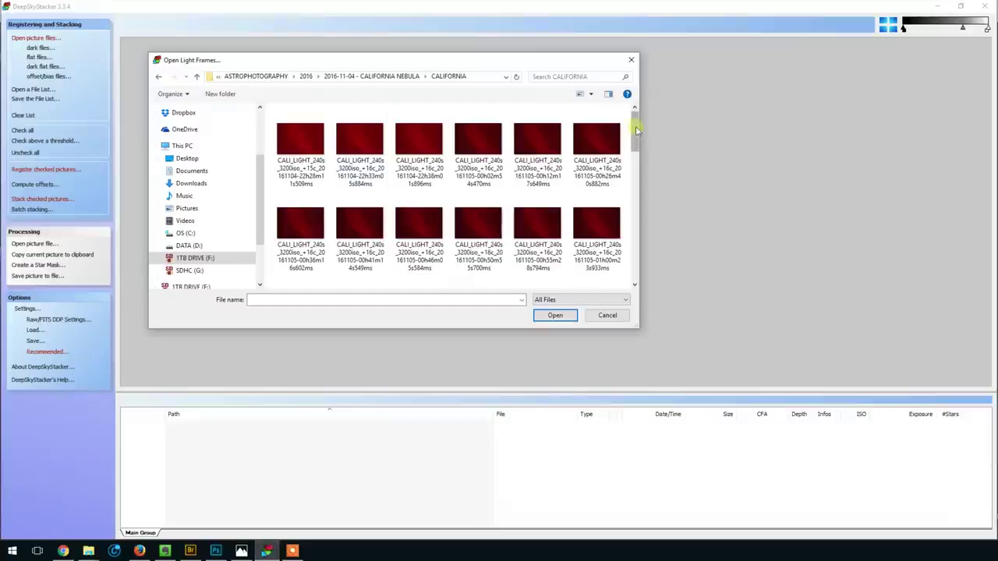
Step: Load all 49 CALI_LIGHT frames into DeepSkyStacker and check them all
click(300, 141)
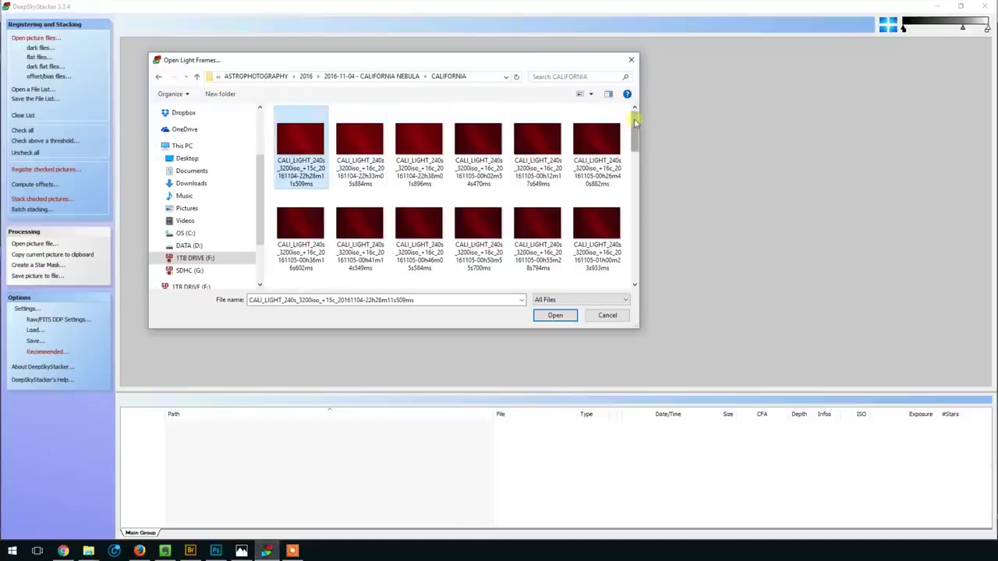
drag(634, 119, 638, 255)
shift+click(300, 242)
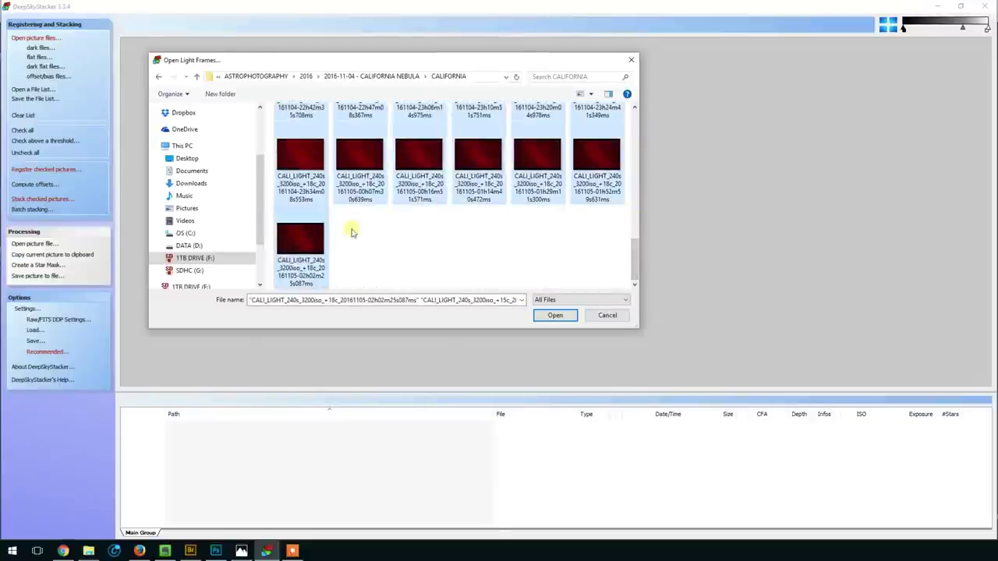
click(555, 315)
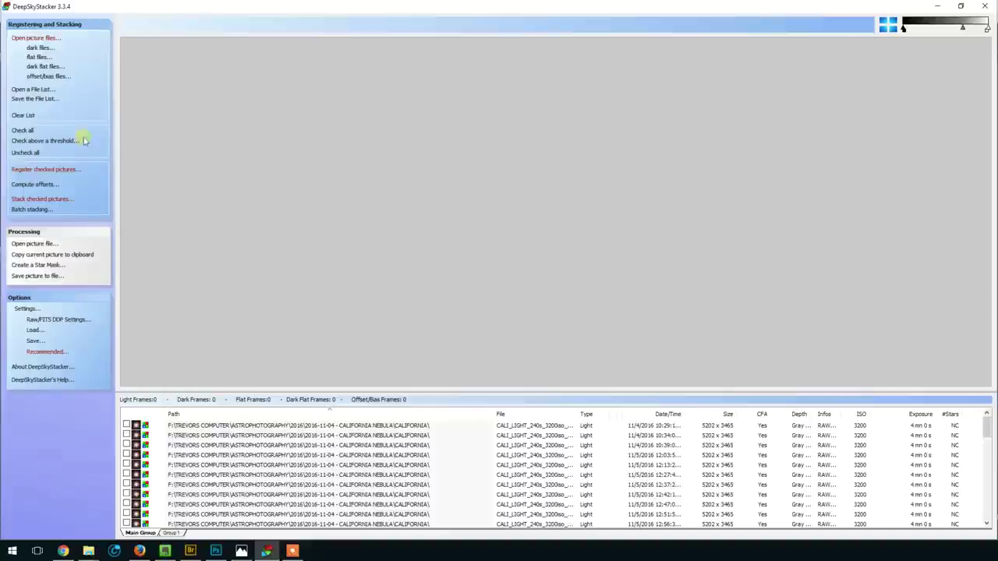
click(63, 130)
Step: In the dark files picker, navigate to the 2016 > 2016-11-04 - CALIFORNIA NEBULA folder
click(56, 53)
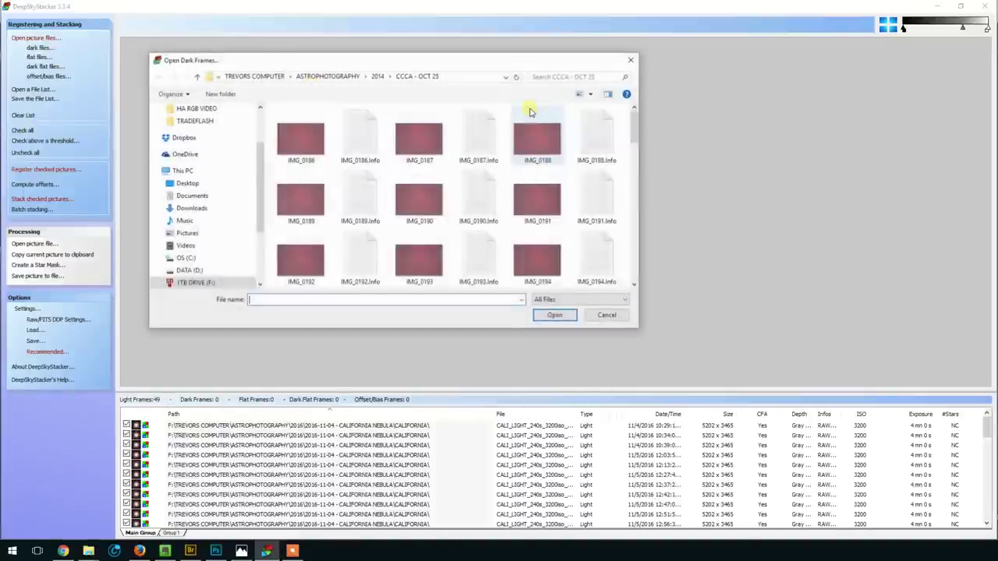
click(325, 76)
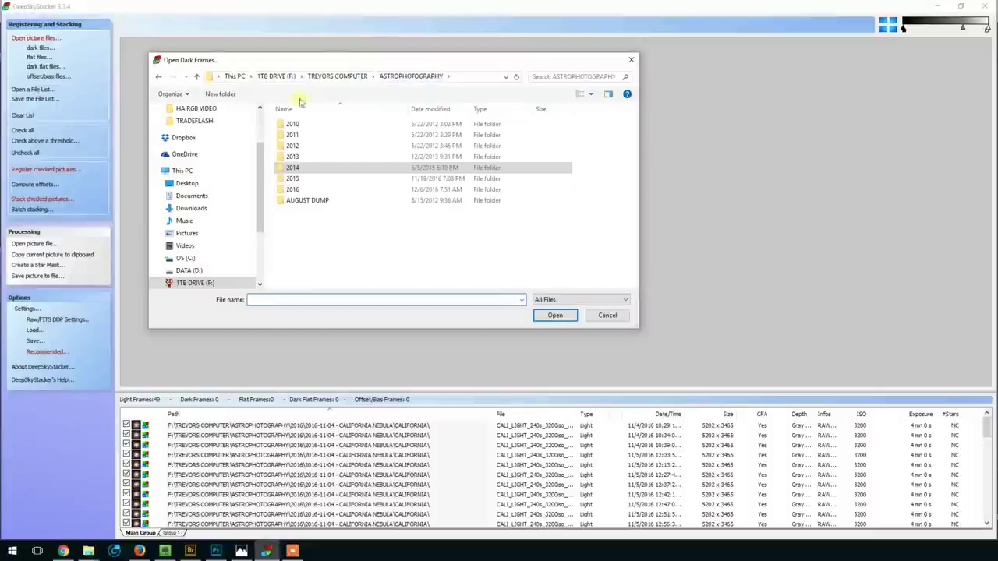
double_click(293, 189)
drag(622, 154, 620, 222)
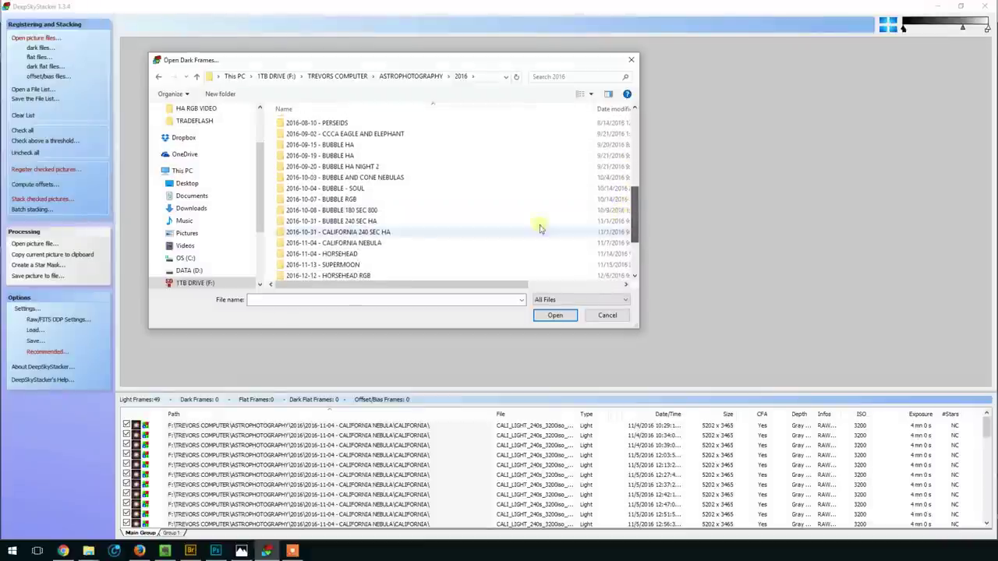
click(389, 243)
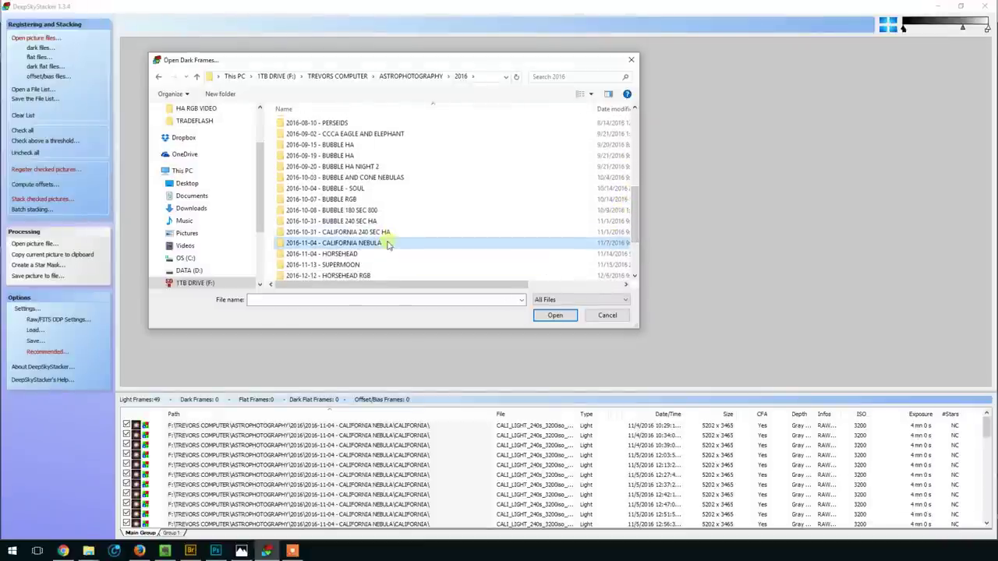
double_click(379, 243)
Step: Select the 20 HORSEHEAD_DARK frames and add them to the file list
click(368, 146)
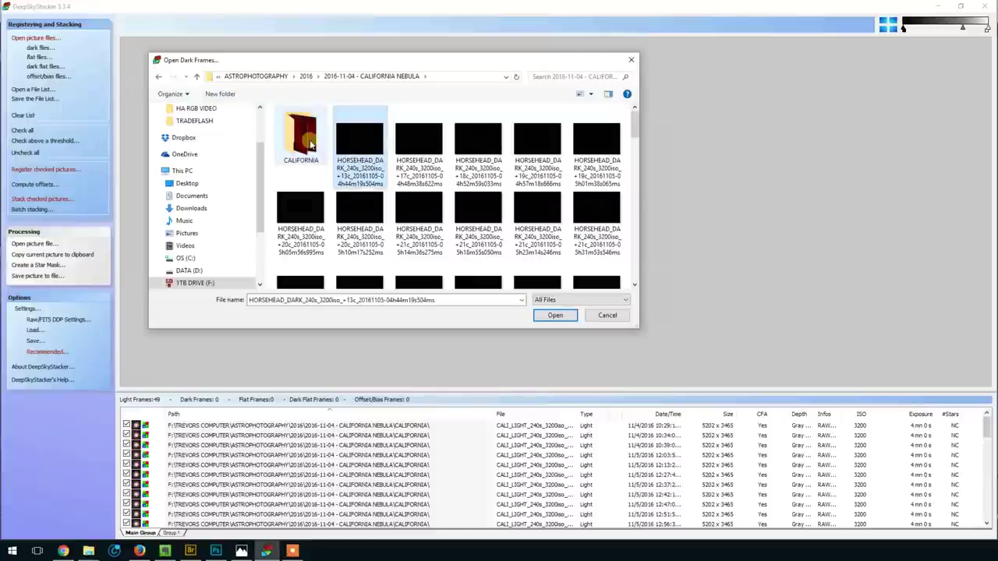
double_click(301, 137)
drag(634, 127, 624, 262)
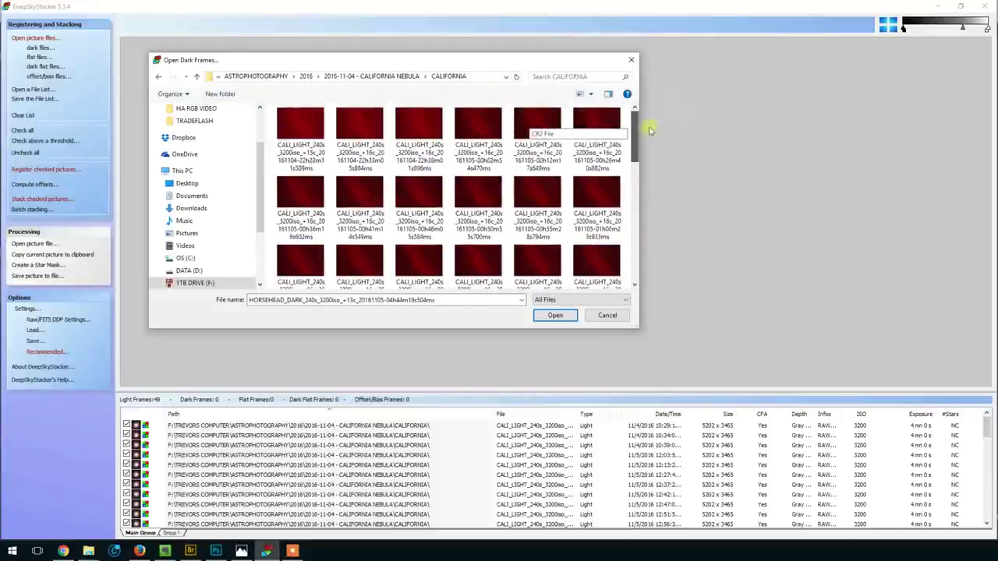
click(393, 76)
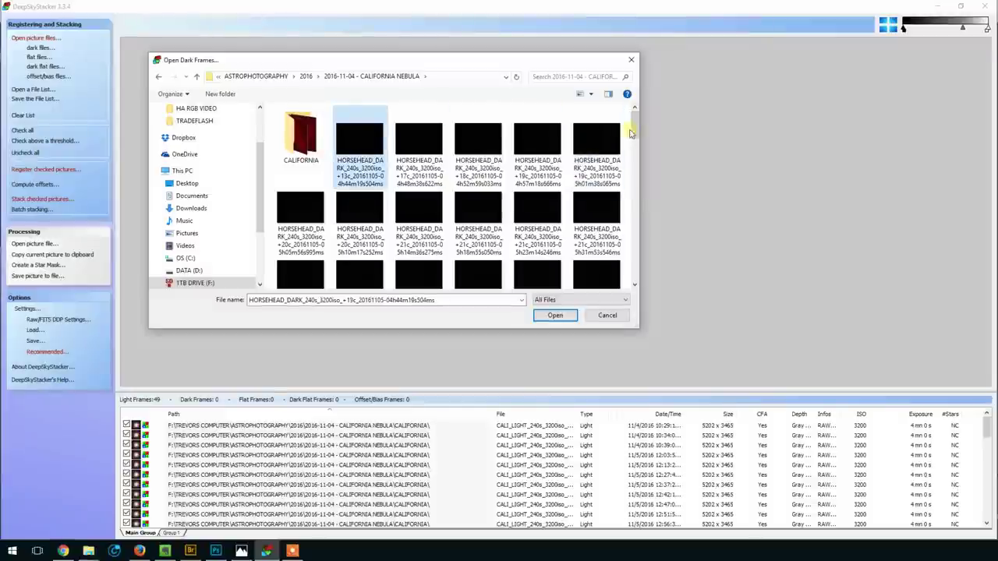
mouse_move(633, 128)
mouse_down()
mouse_move(636, 159)
mouse_move(635, 147)
mouse_up()
shift+click(419, 168)
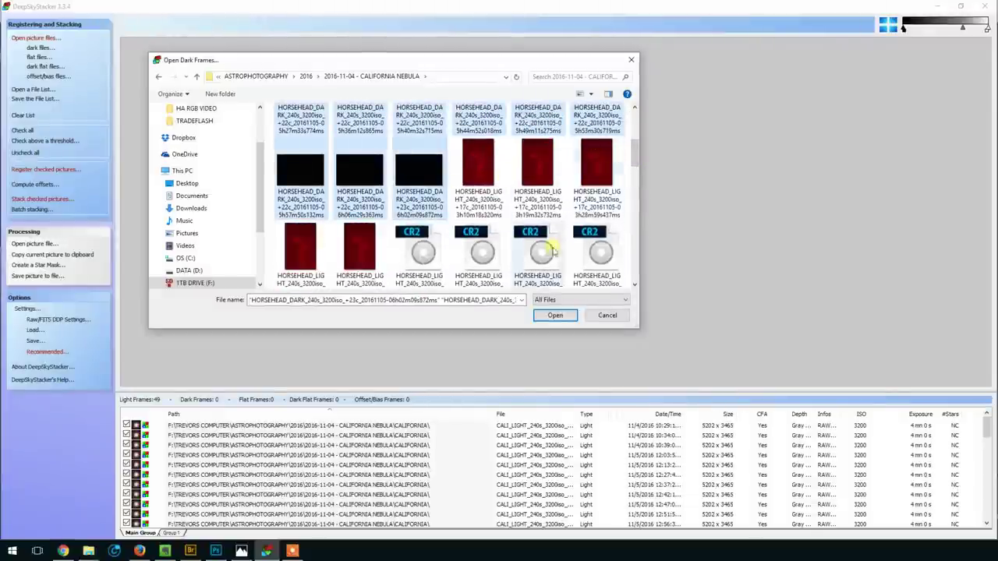
click(555, 316)
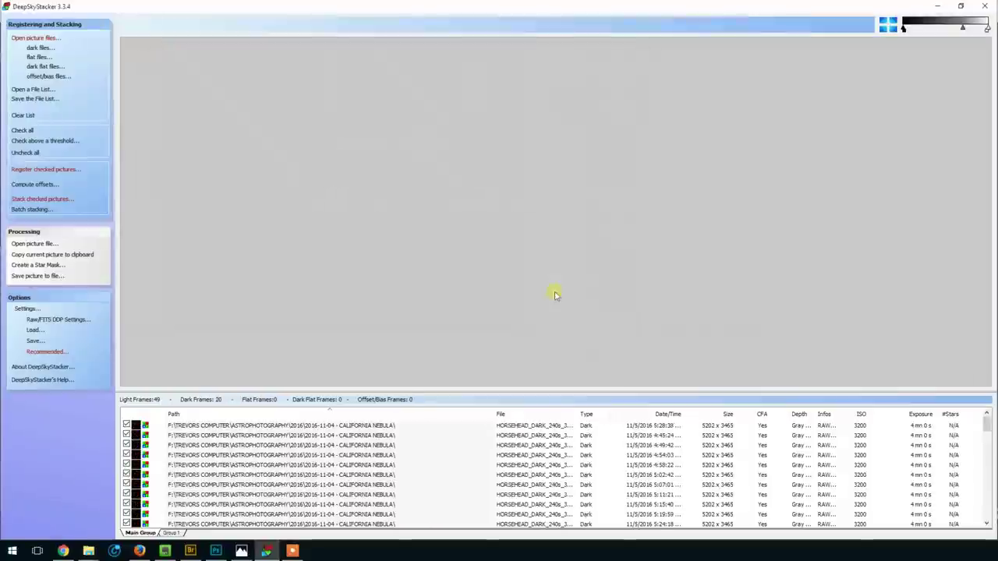
Step: Review the registration options and Recommended Settings, then accept to show the 49-frame, 3 hr 16 mn stacking summary
click(61, 171)
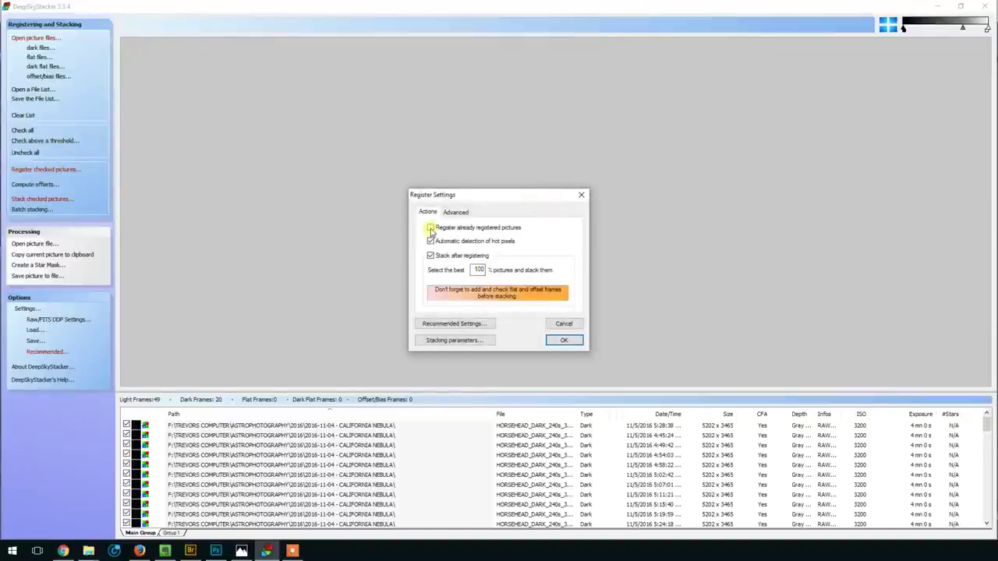
drag(543, 203, 534, 202)
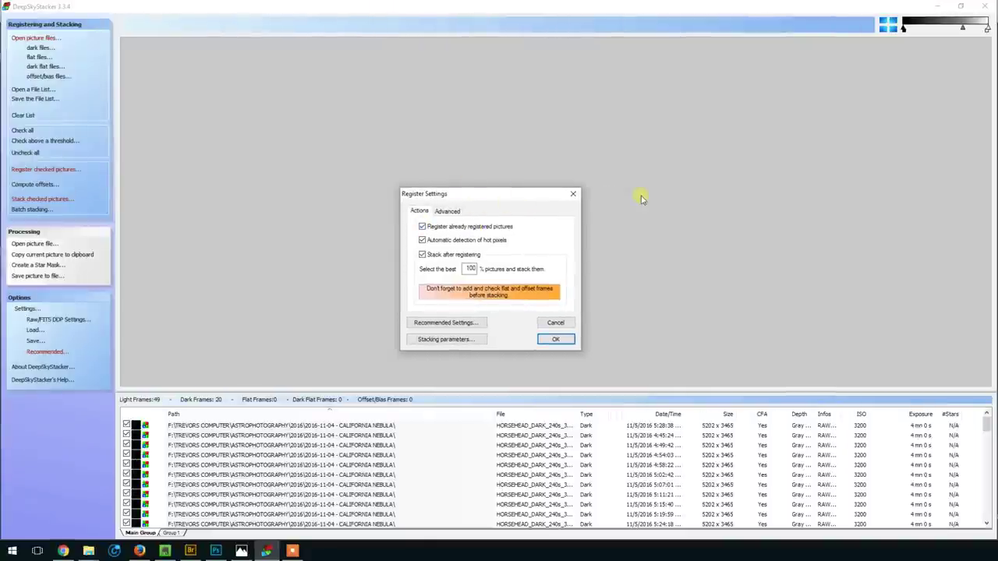
click(447, 211)
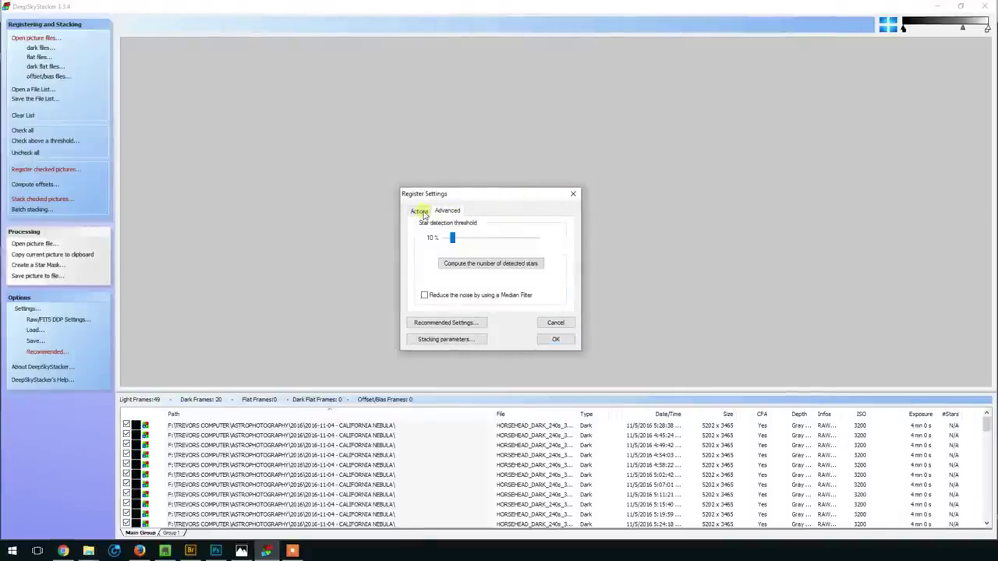
click(421, 212)
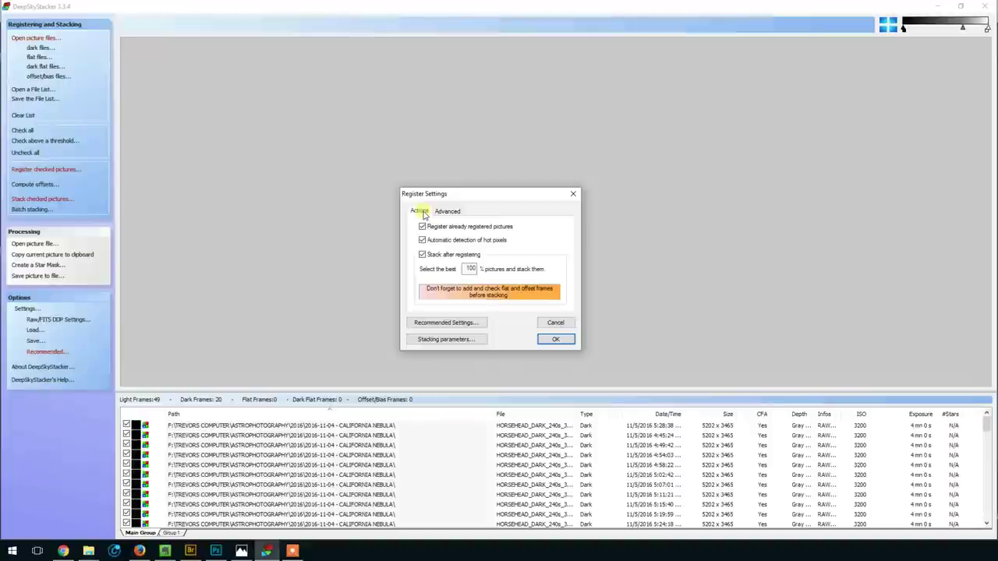
click(467, 323)
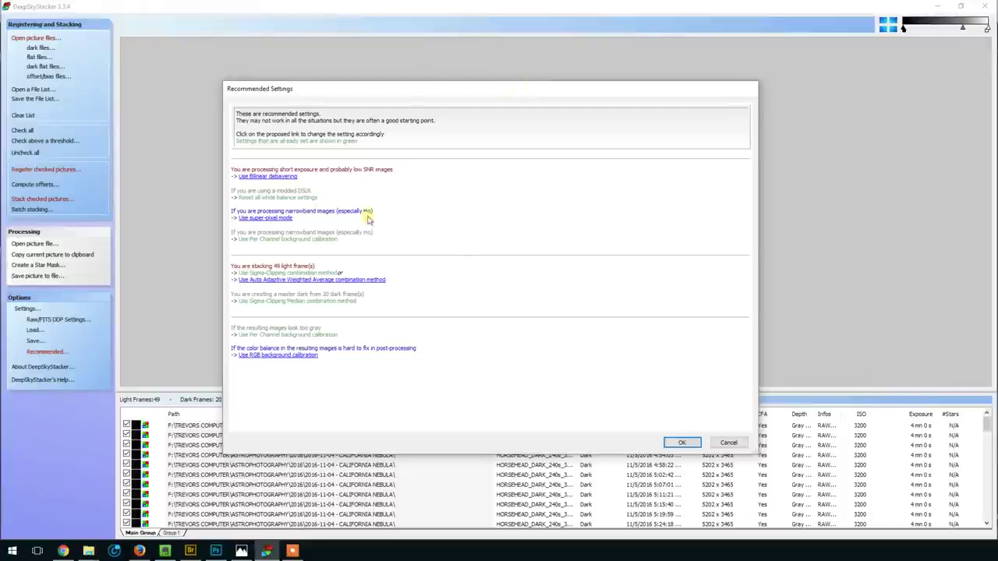
click(682, 442)
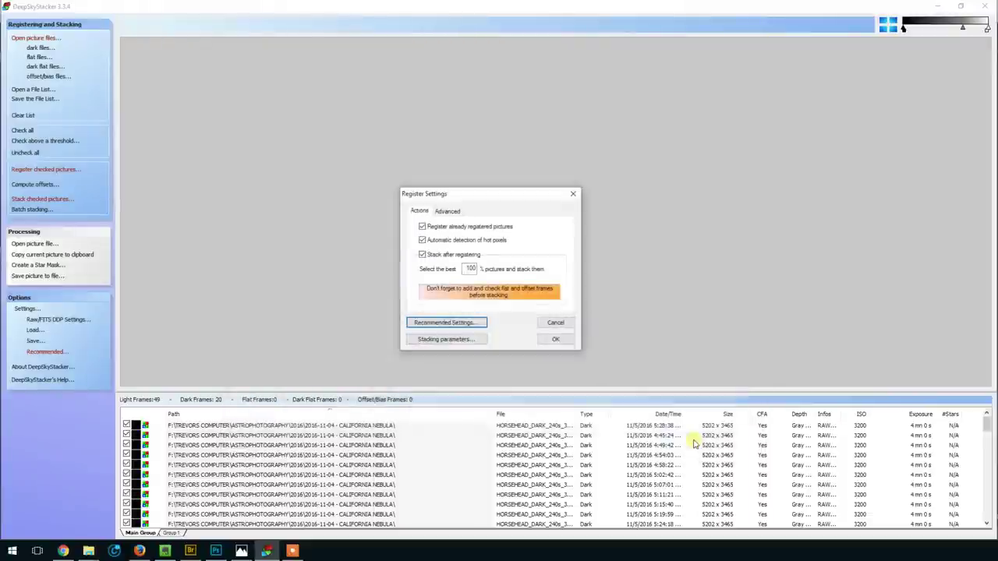
drag(524, 198, 452, 187)
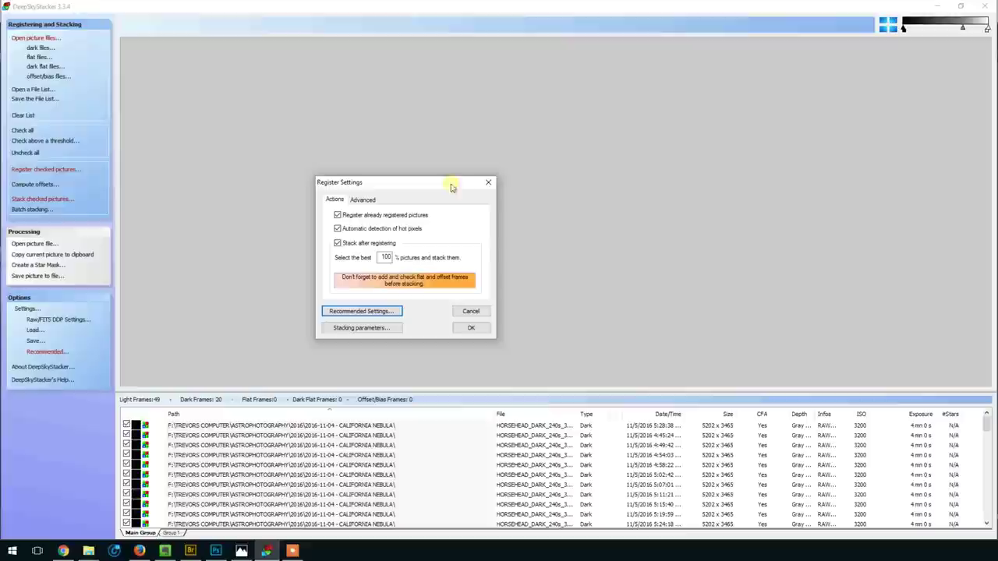
click(477, 329)
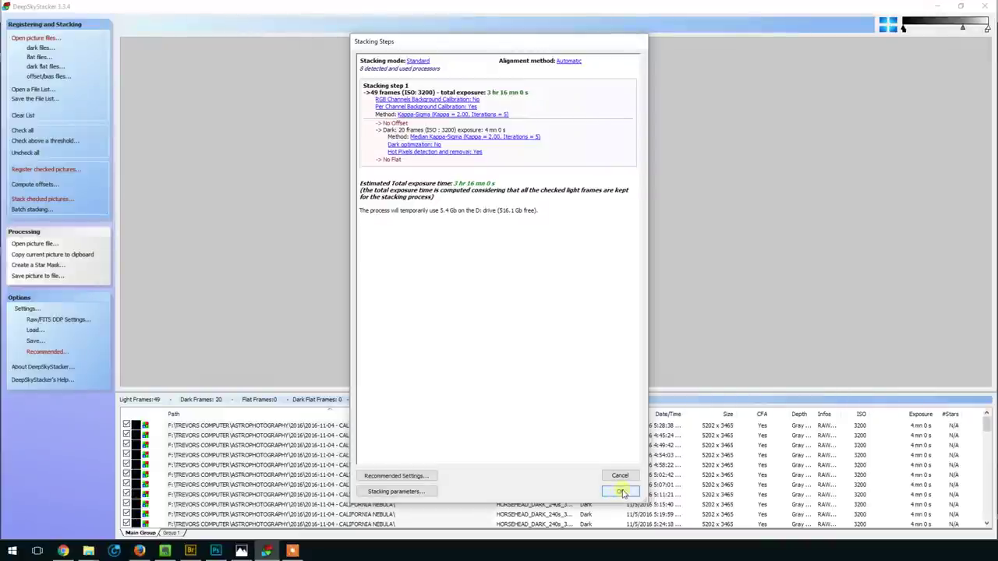
Step: Start stacking, then in Photoshop revisit Autosave035's 16 Bits/Channel and Levels history states
click(621, 492)
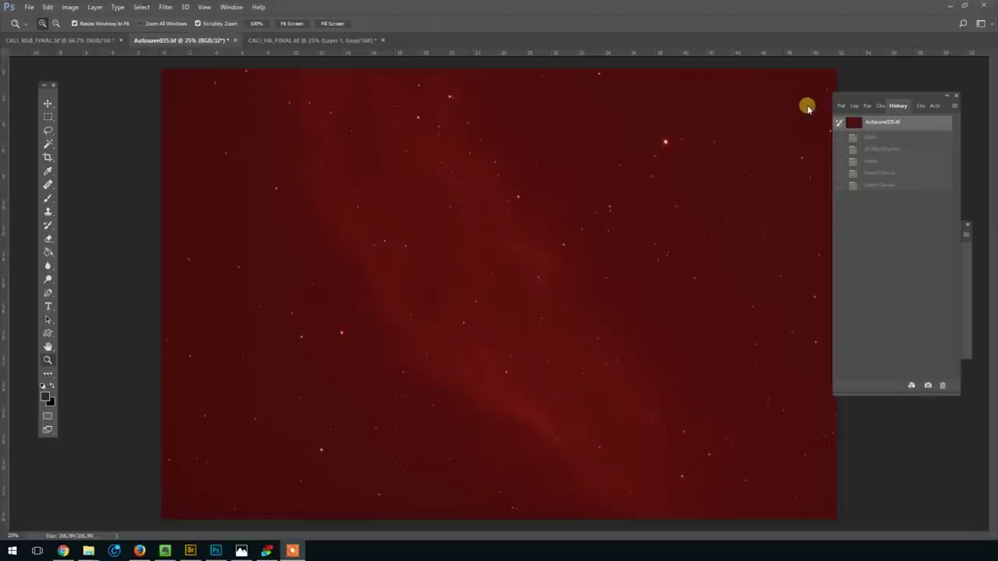
click(891, 139)
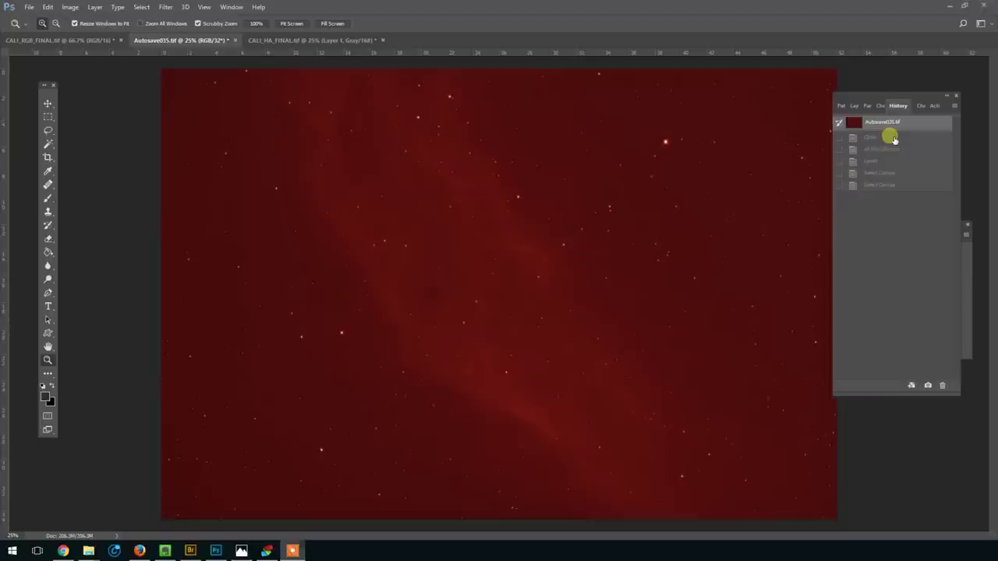
click(888, 149)
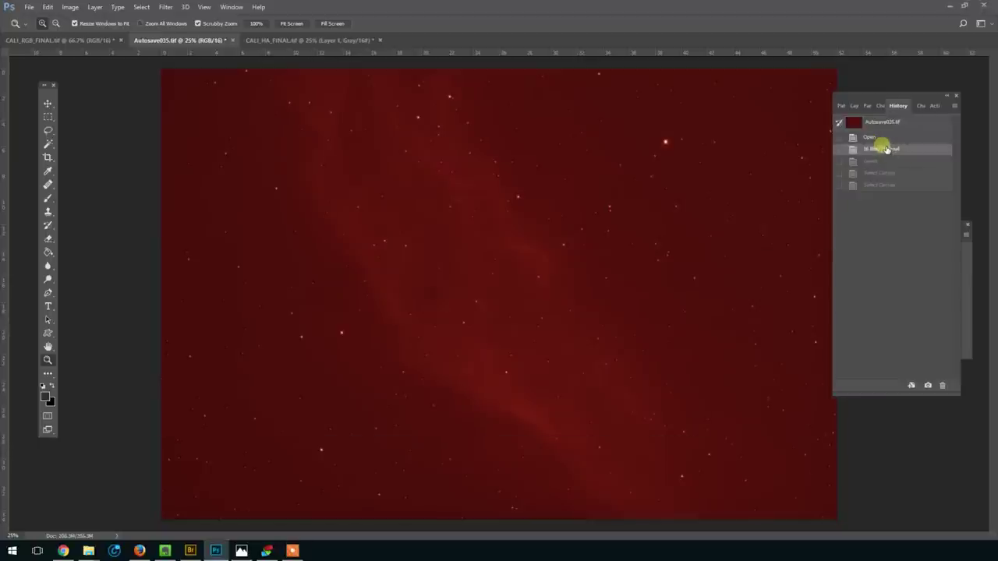
click(897, 162)
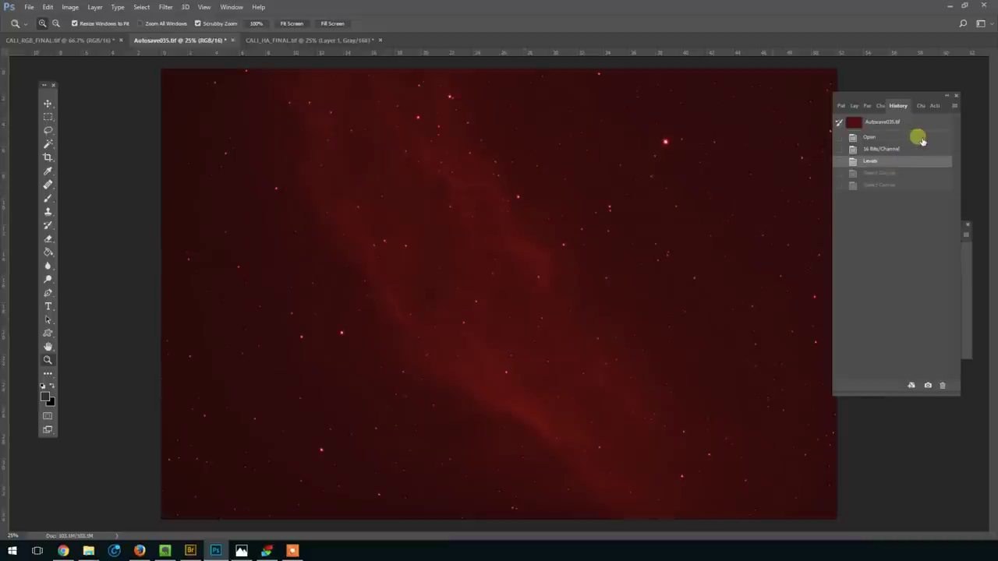
click(881, 105)
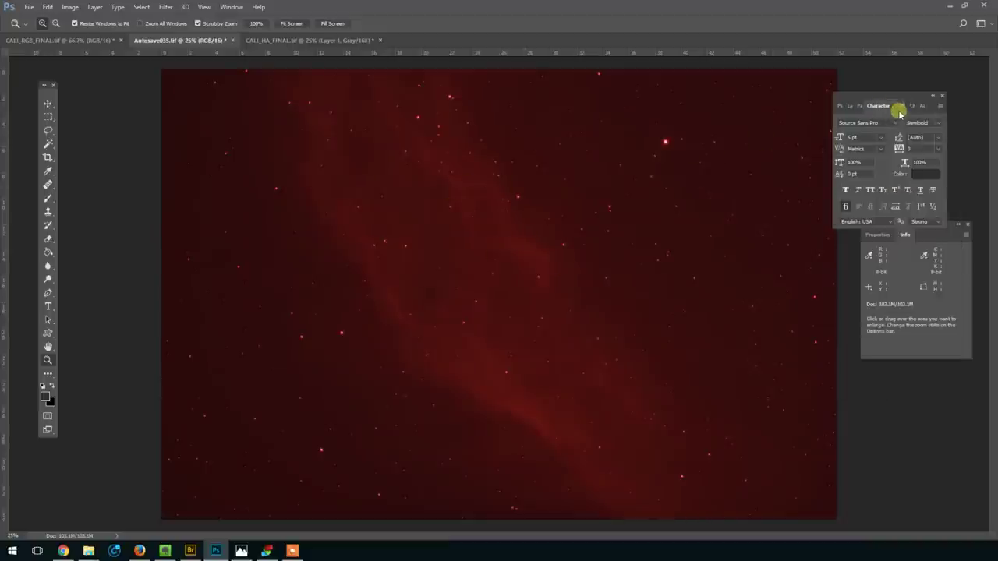
click(897, 106)
Step: Select the entire Autosave035 canvas and display only its Red channel in grayscale
click(917, 107)
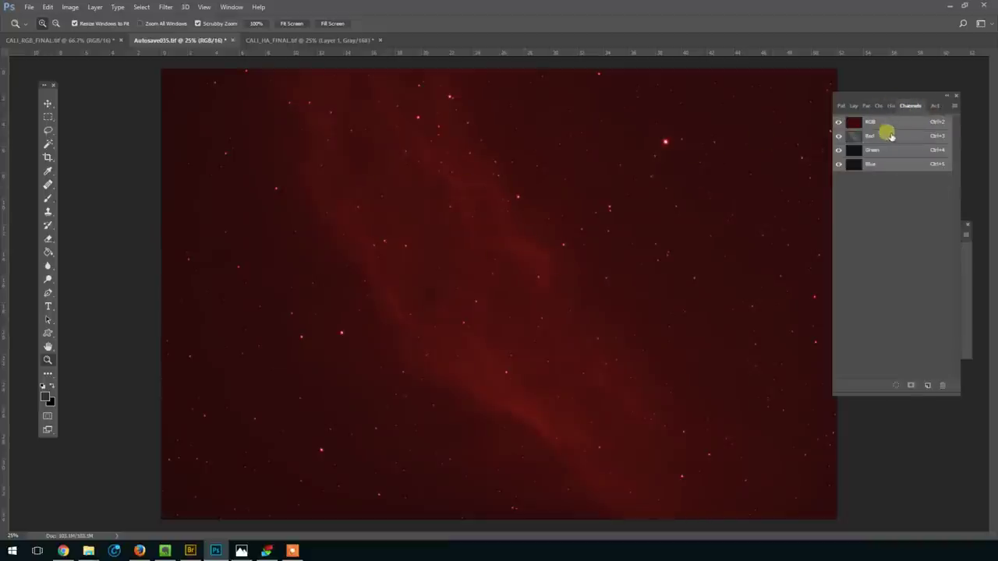
click(883, 109)
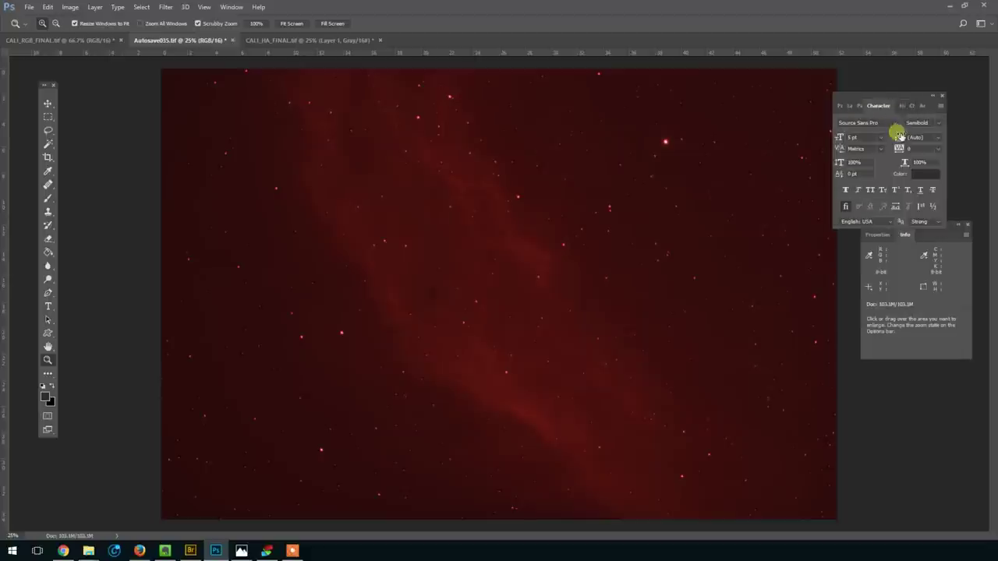
click(897, 105)
click(891, 173)
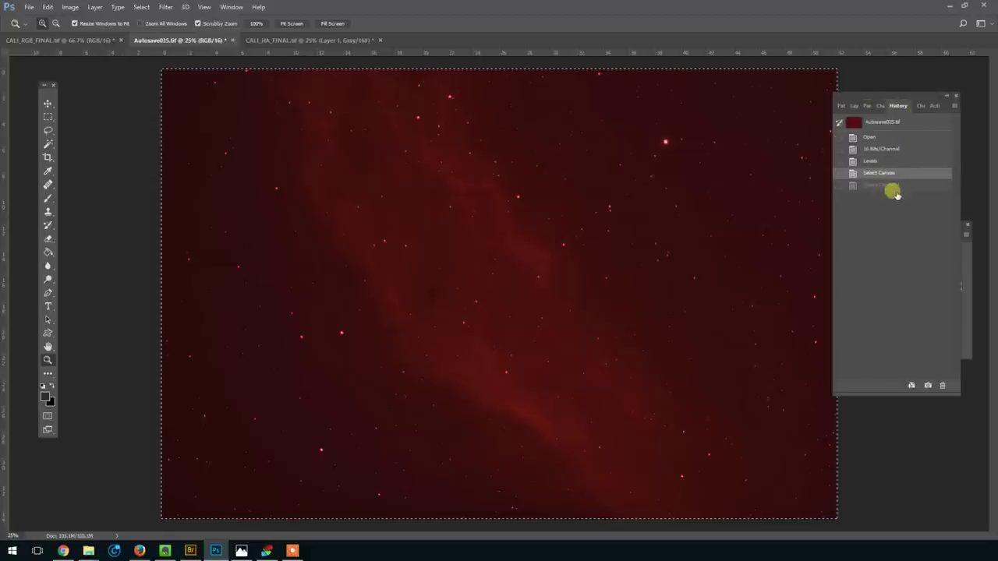
key(ctrl+a)
click(918, 106)
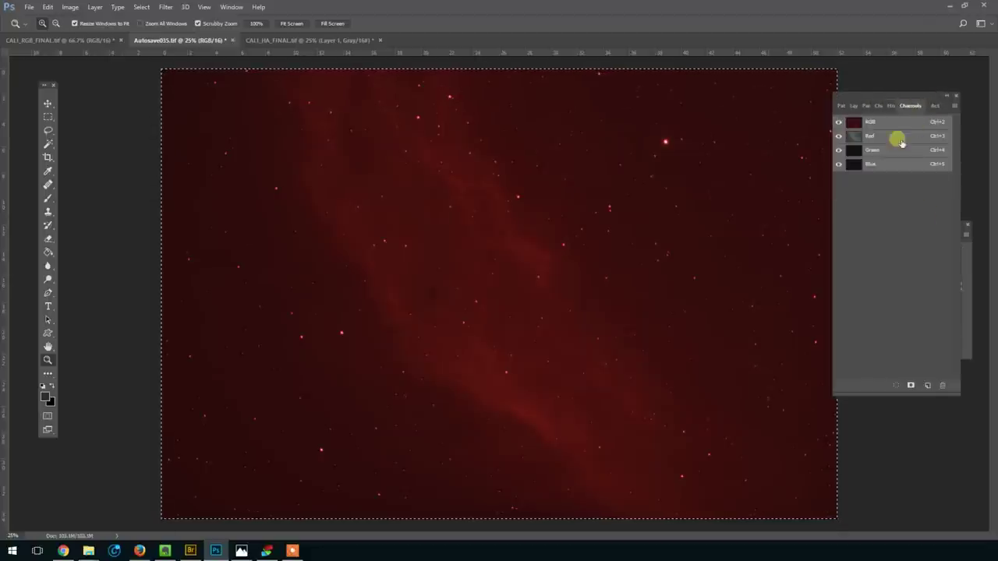
click(882, 137)
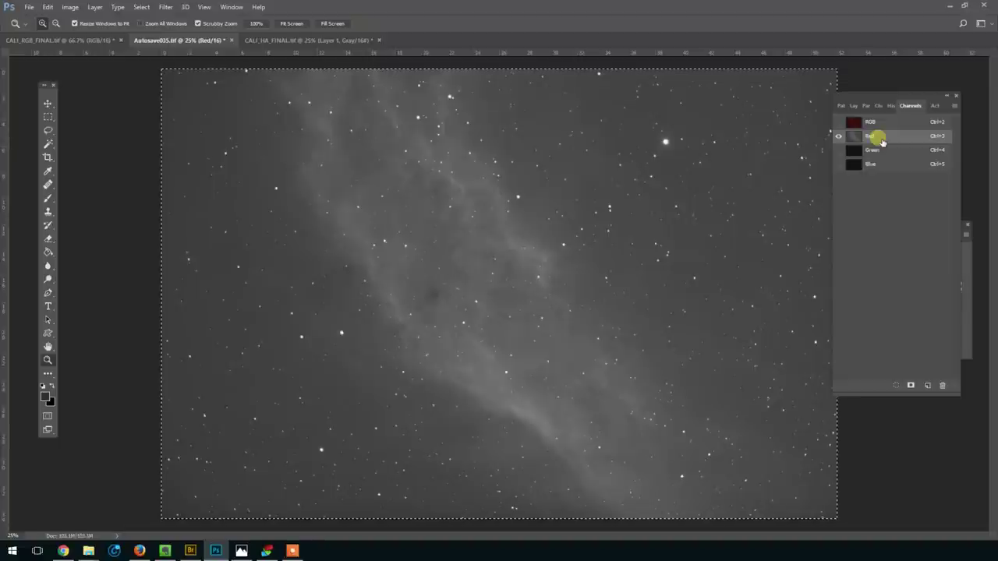
Step: Step through CALI_HA_FINAL's history from Levels through crop, paste, rename and merge stages
click(287, 40)
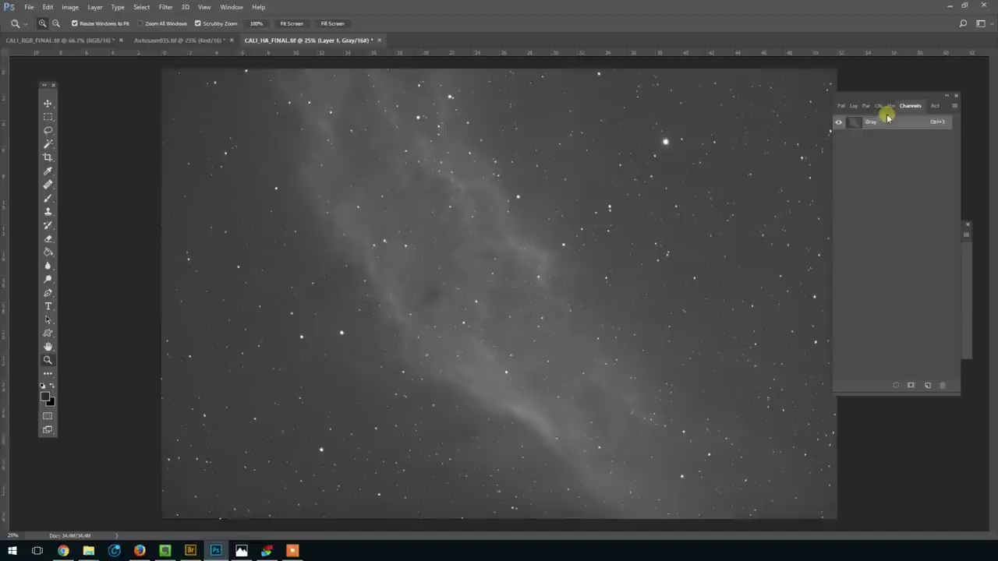
click(889, 106)
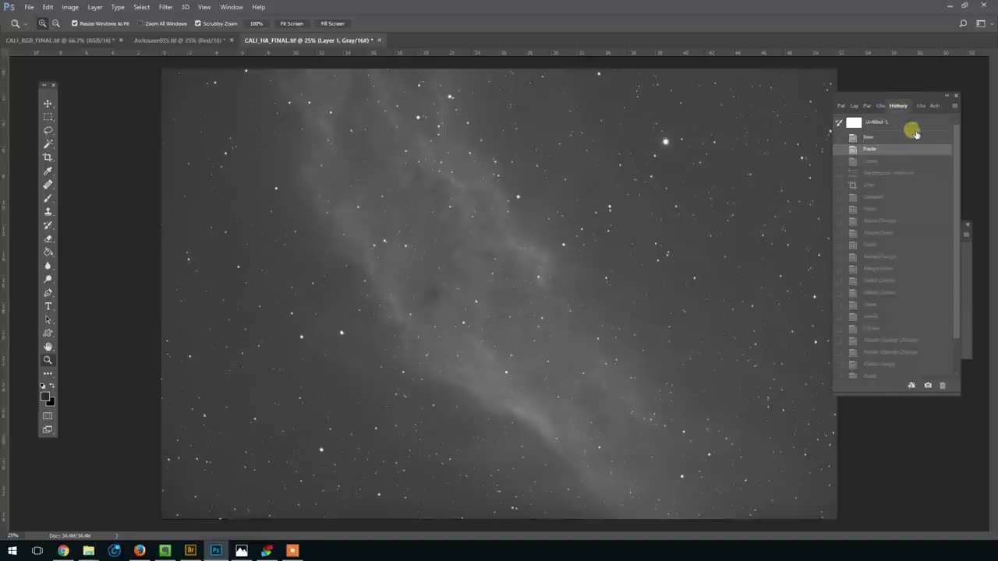
click(896, 161)
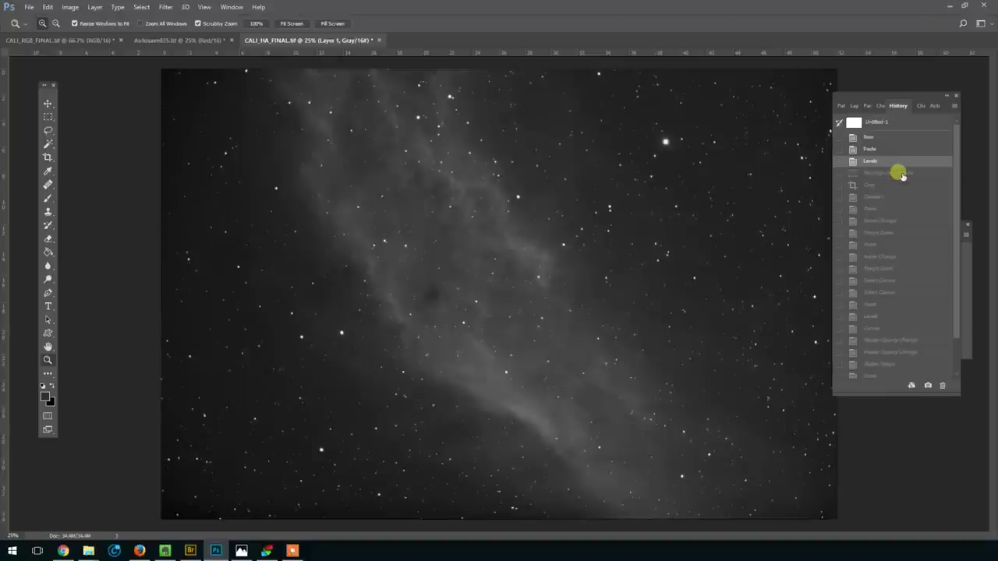
click(900, 173)
click(899, 185)
click(899, 196)
click(899, 209)
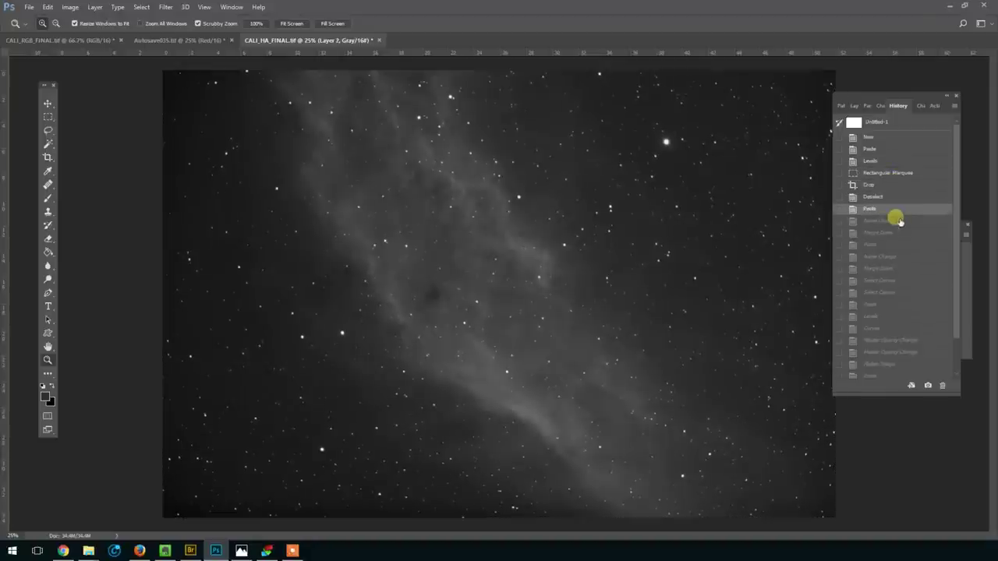
click(896, 221)
click(897, 232)
click(897, 244)
click(896, 256)
click(896, 268)
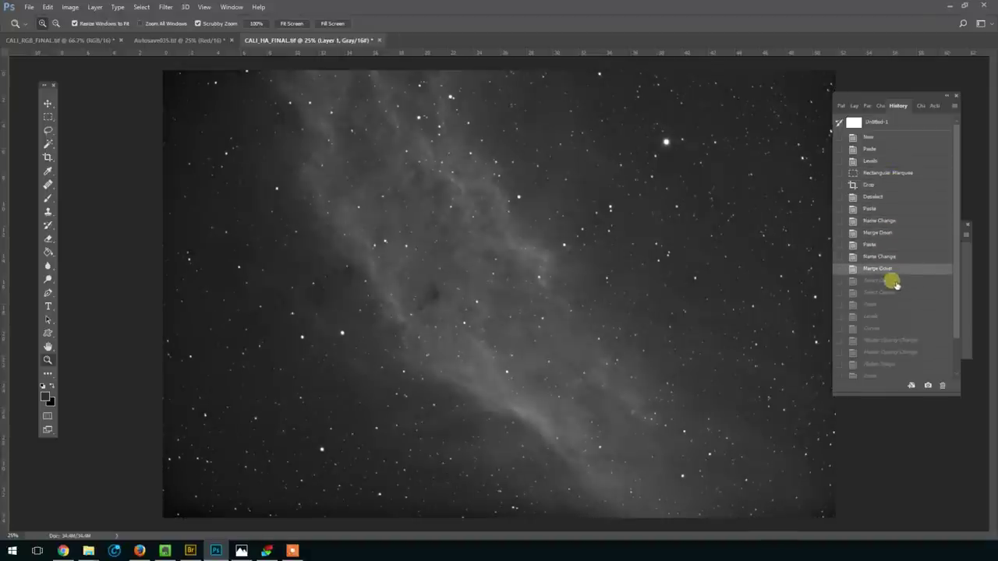
Step: Continue through the Levels, Curves, opacity and Flatten states to the final Brightness/Contrast state
click(893, 281)
click(889, 293)
click(887, 304)
click(904, 317)
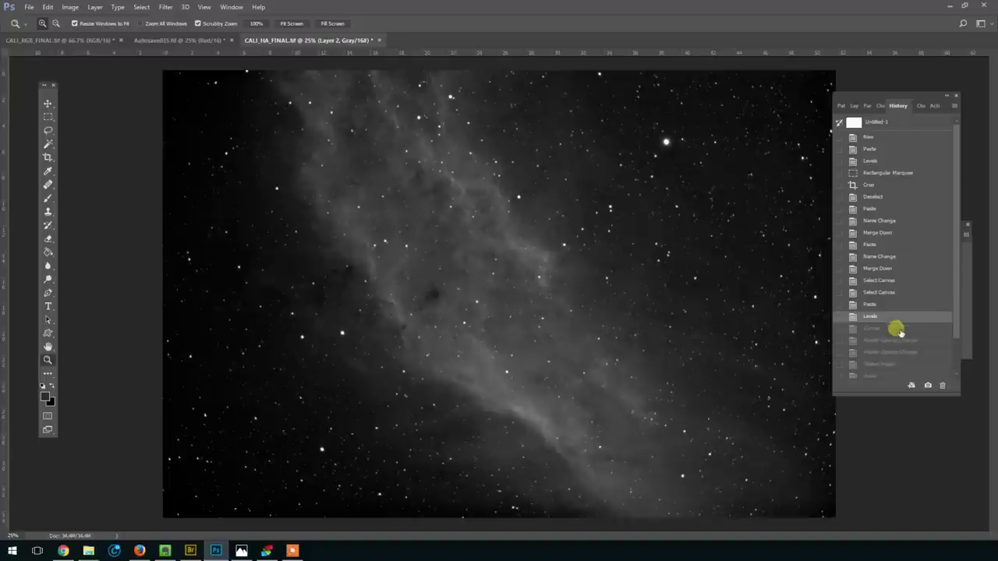
click(900, 328)
click(908, 340)
click(916, 352)
click(920, 364)
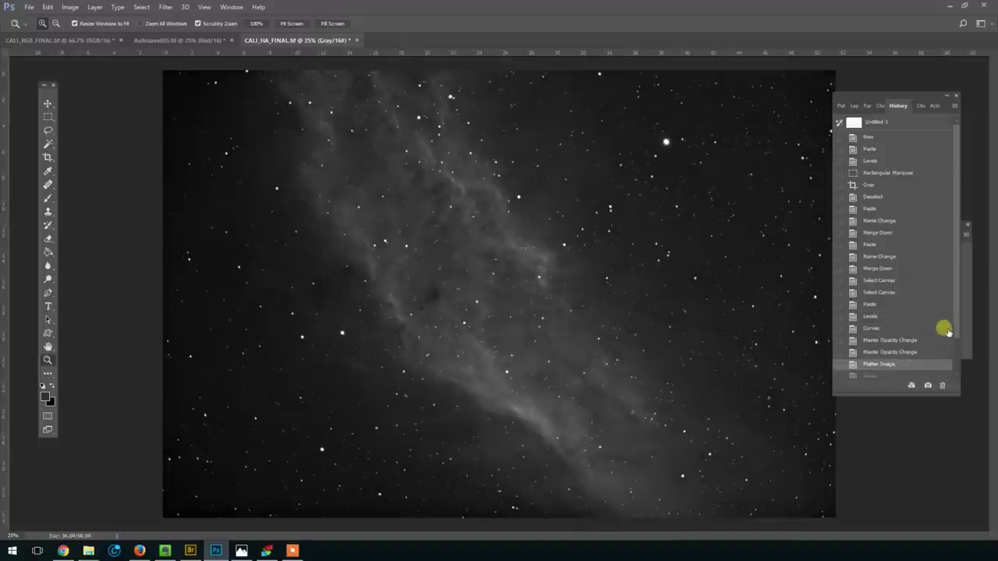
scroll(951, 318, down, 1)
click(908, 340)
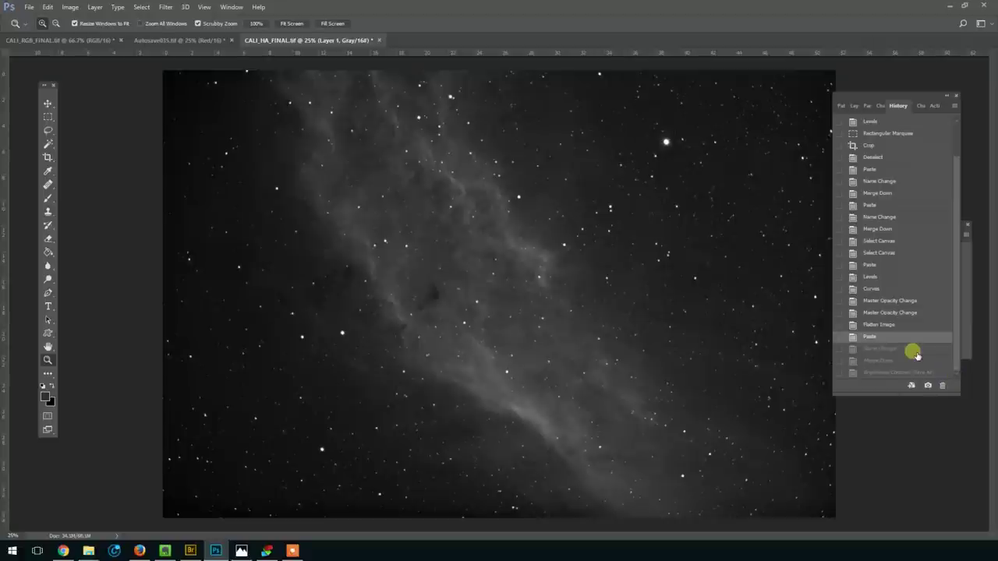
click(912, 349)
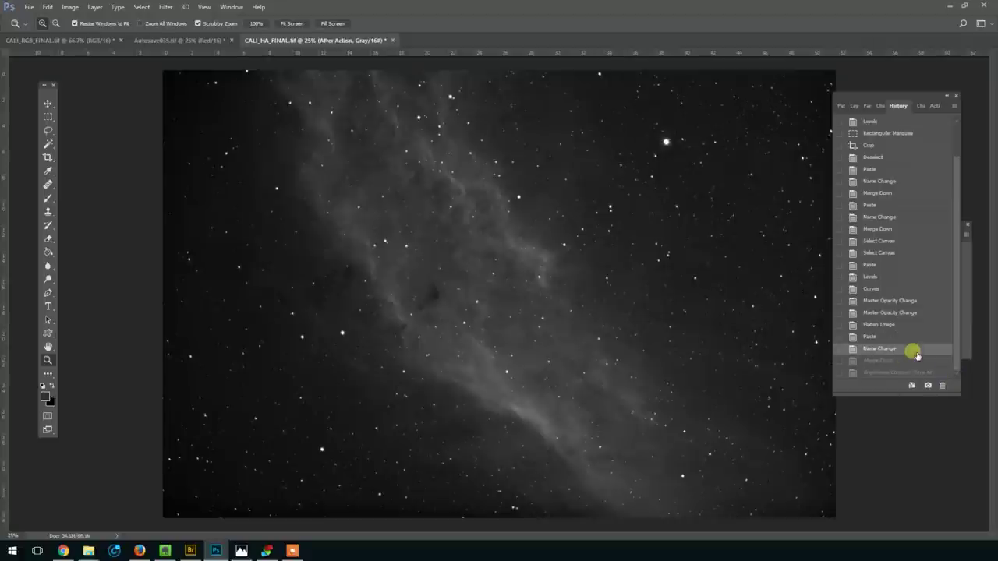
click(911, 360)
click(908, 372)
Step: Zoom out to see the whole Ha image, then bring CALI_RGB_FINAL to the front
right_click(622, 301)
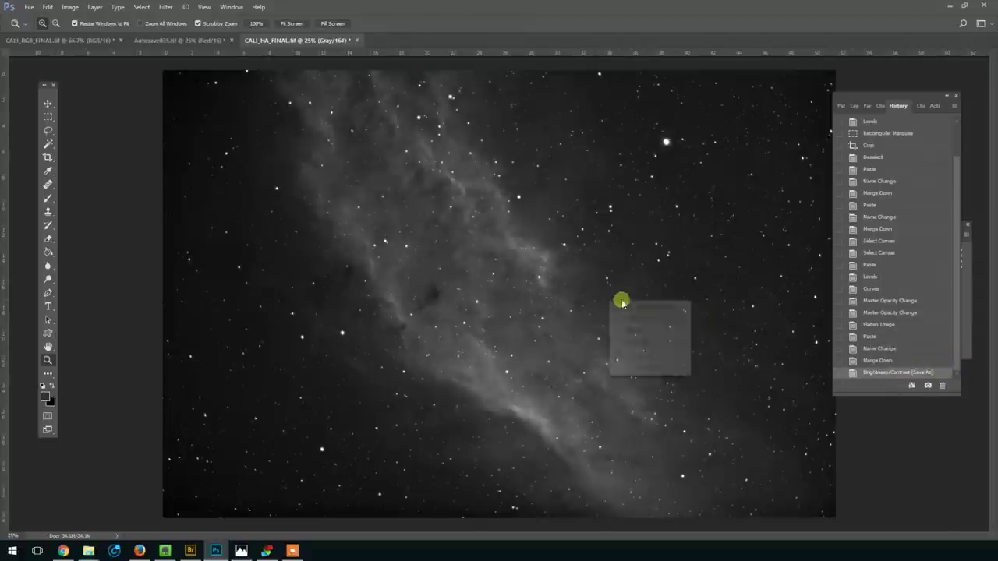
click(675, 368)
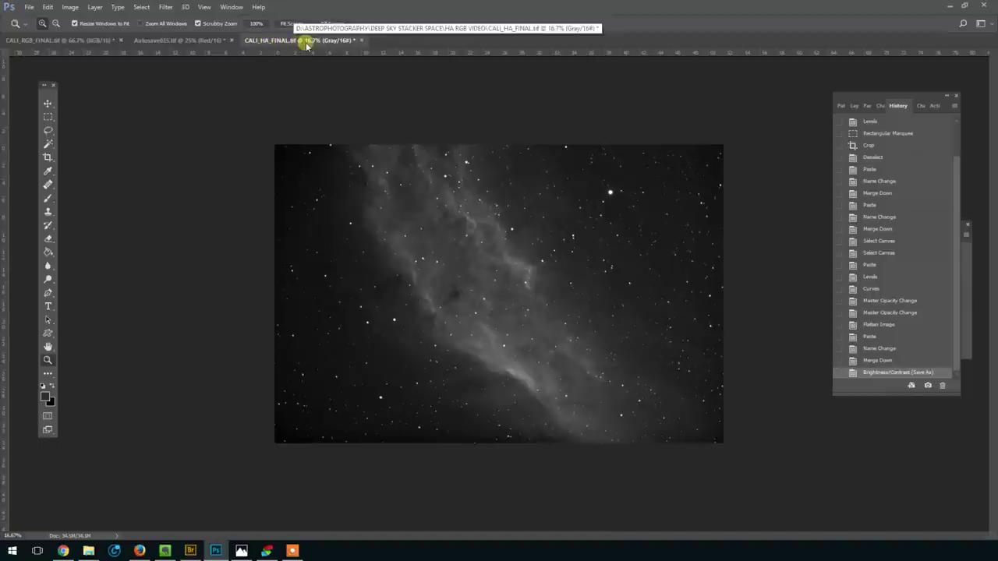
click(78, 40)
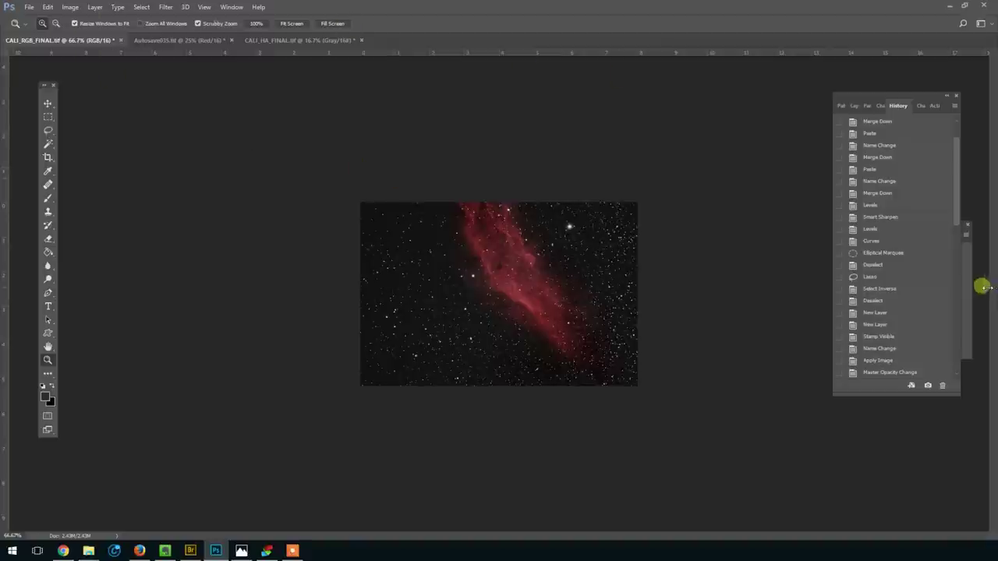
Step: Revert CALI_RGB_FINAL to its Flatten Image history state and zoom out three levels
drag(955, 204, 952, 357)
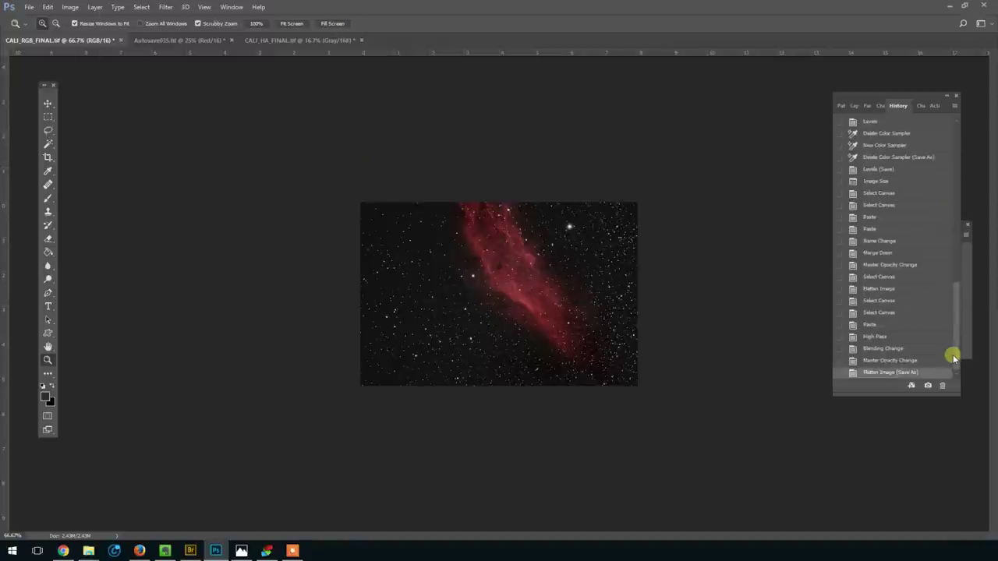
click(900, 290)
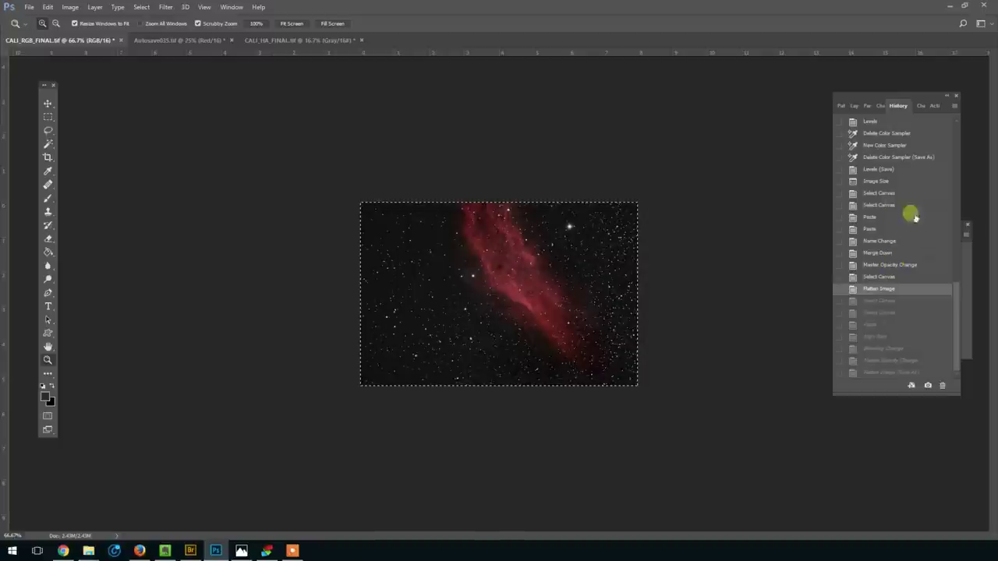
drag(955, 289, 964, 251)
click(889, 218)
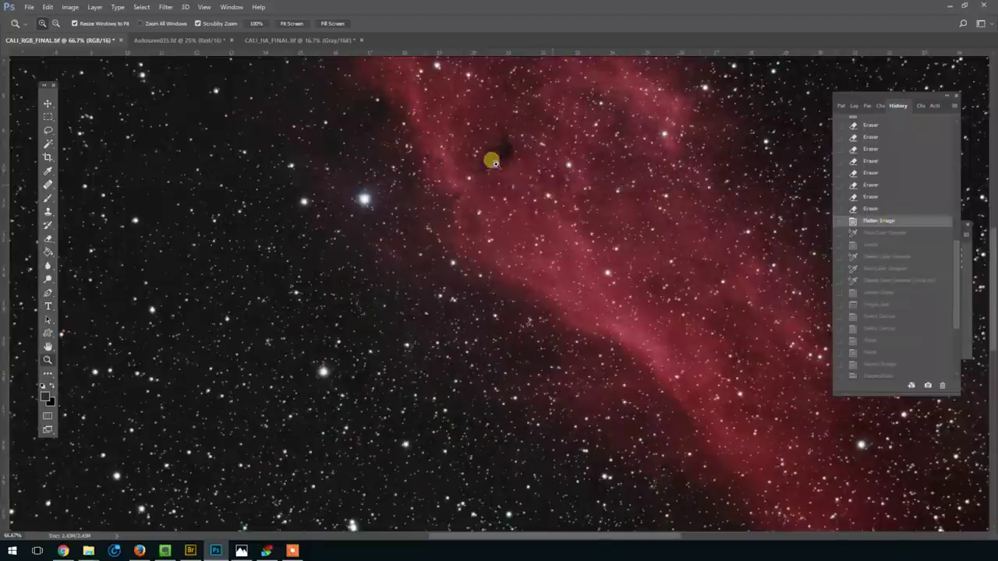
right_click(491, 162)
click(545, 227)
right_click(443, 198)
click(503, 262)
right_click(437, 198)
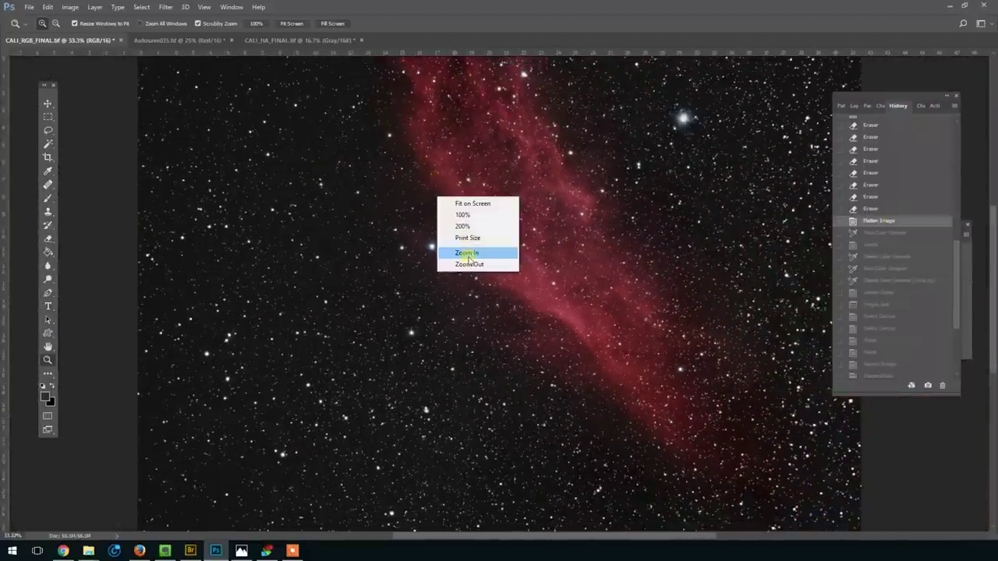
click(478, 265)
Step: Alternate between the CALI_HA_FINAL and CALI_RGB_FINAL images, ending on the Ha image
click(293, 40)
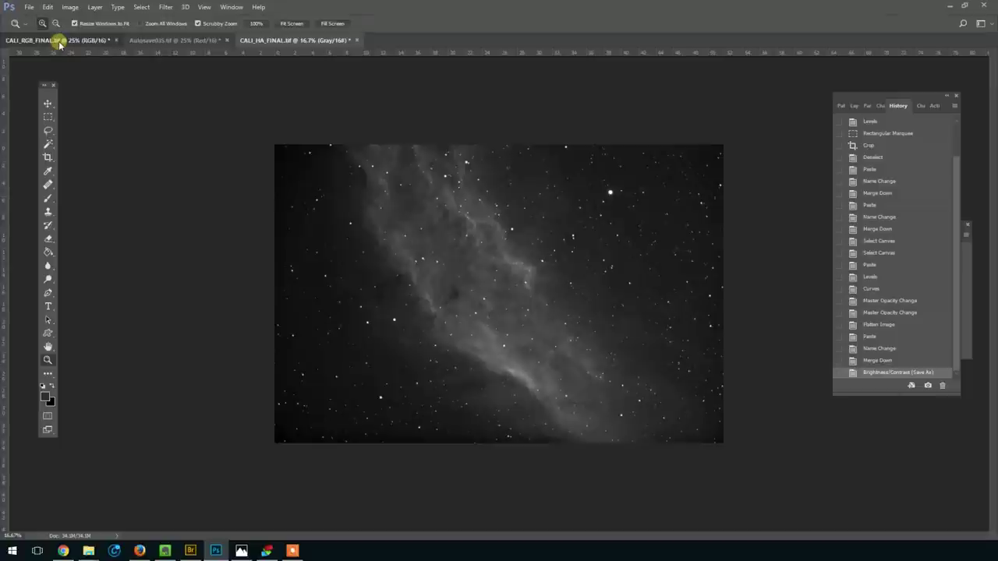
click(59, 40)
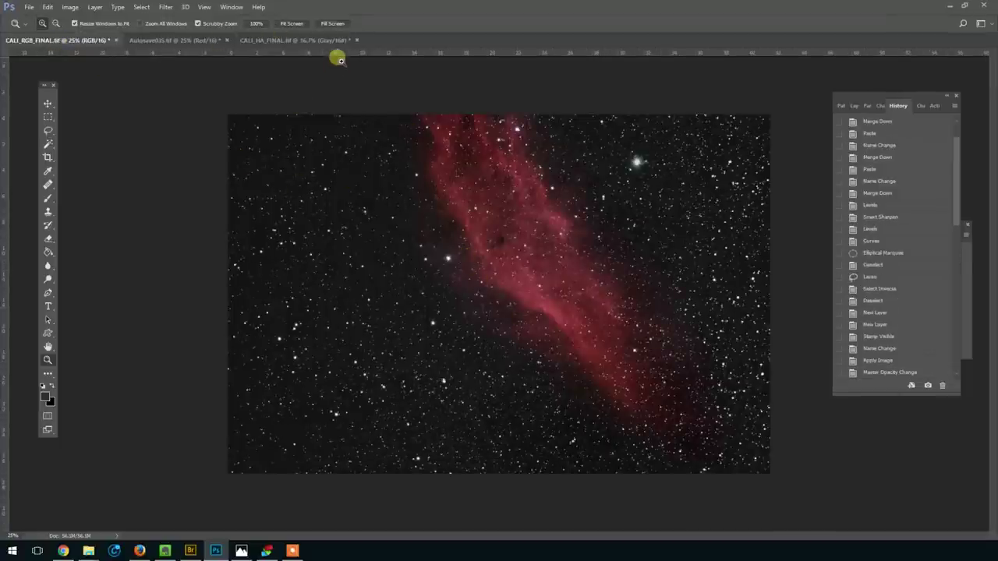
click(297, 39)
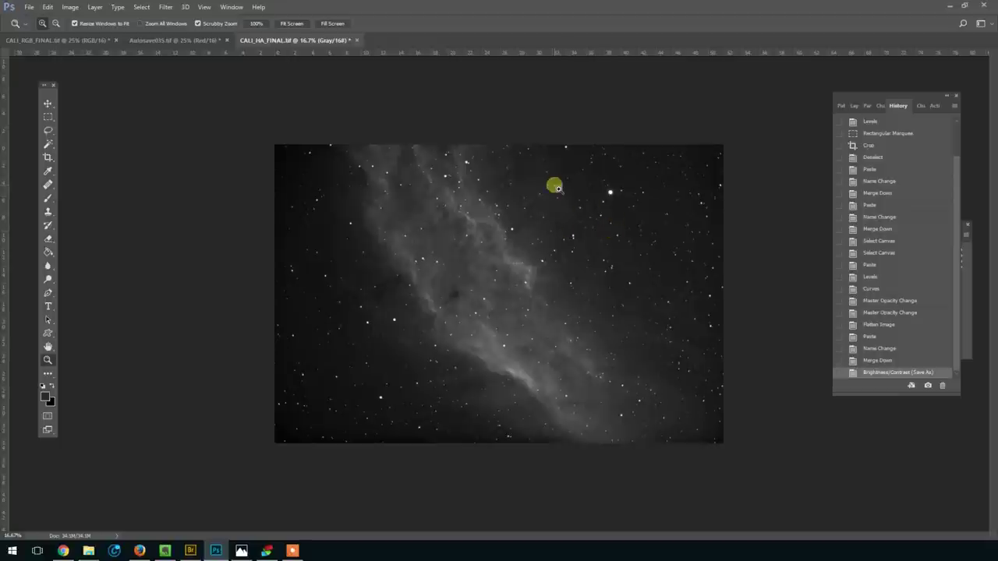
click(62, 39)
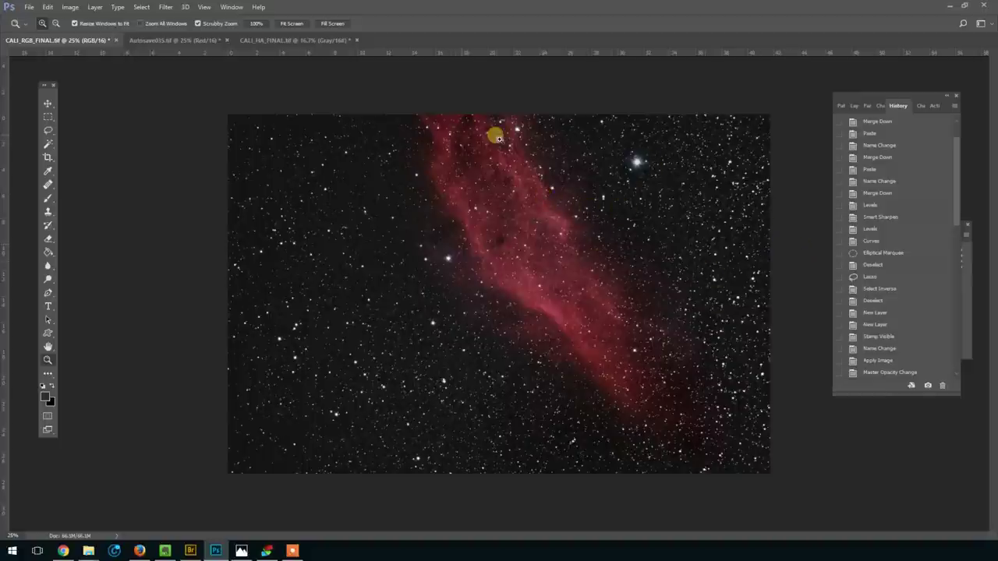
click(335, 44)
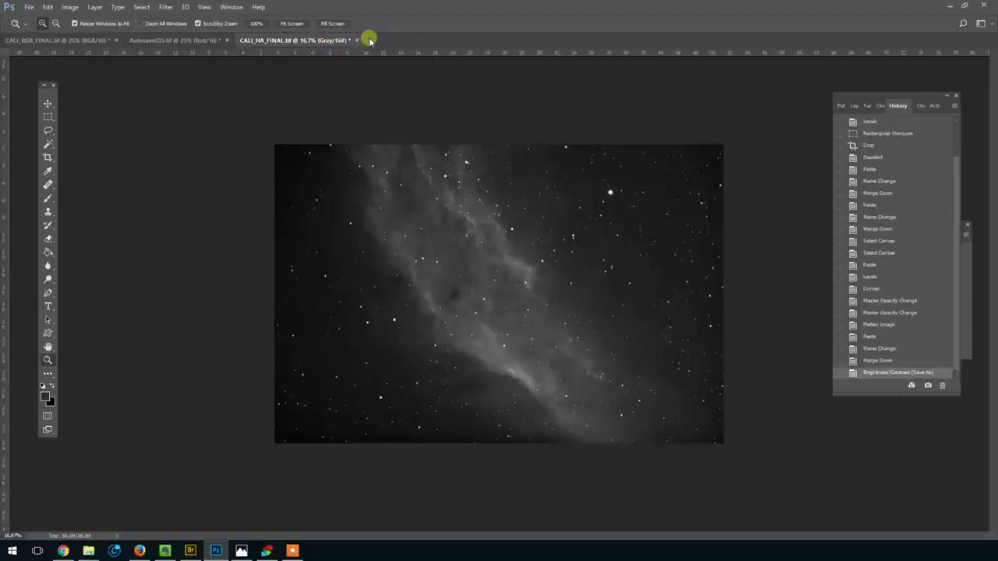
click(76, 41)
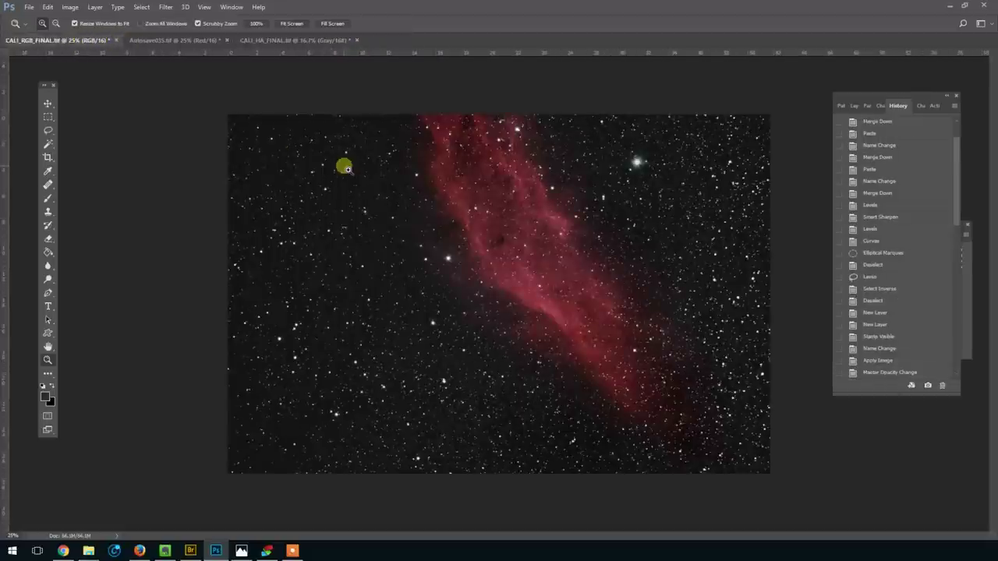
click(305, 40)
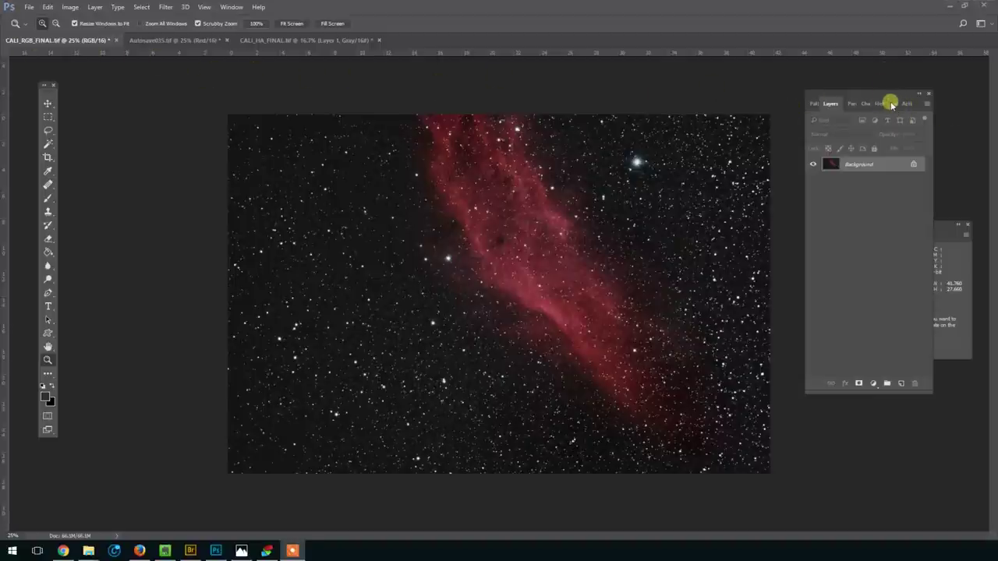
Step: Show CALI_RGB_FINAL's RGB, Red, Green and Blue channels and select the entire canvas
click(890, 104)
key(ctrl+a)
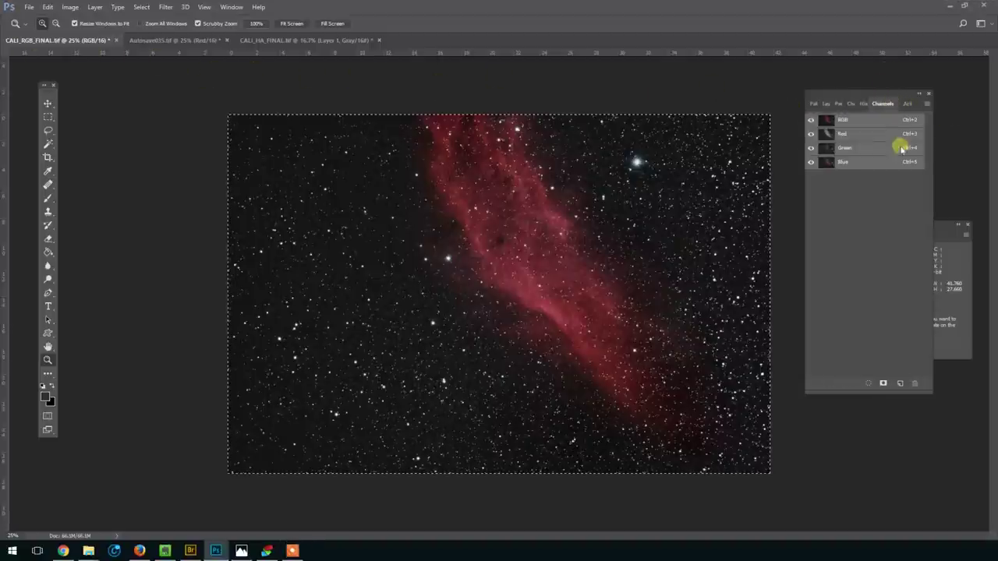
Step: Take the RGB image's Red channel and paste it into CALI_HA_FINAL as Layer 3
click(864, 135)
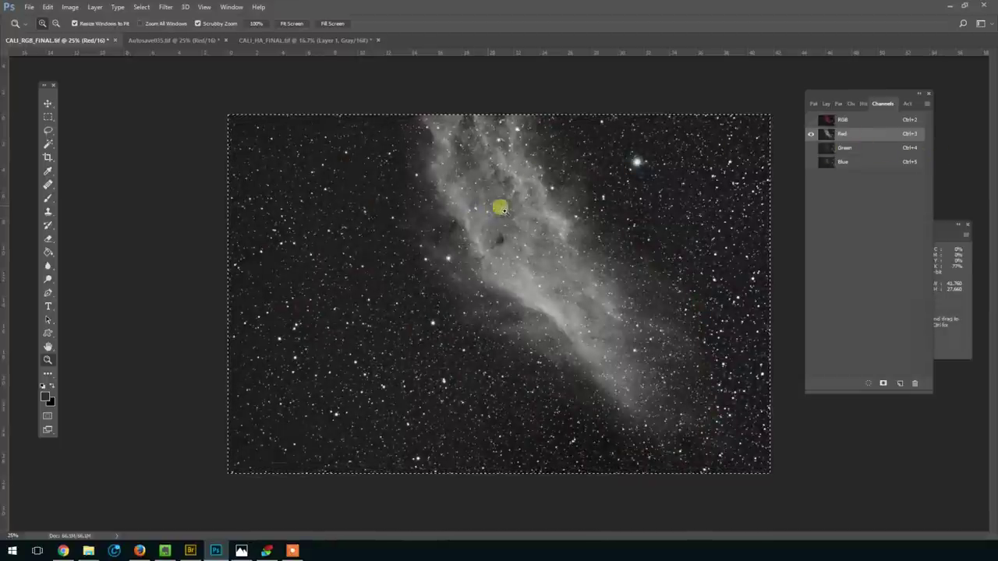
click(174, 40)
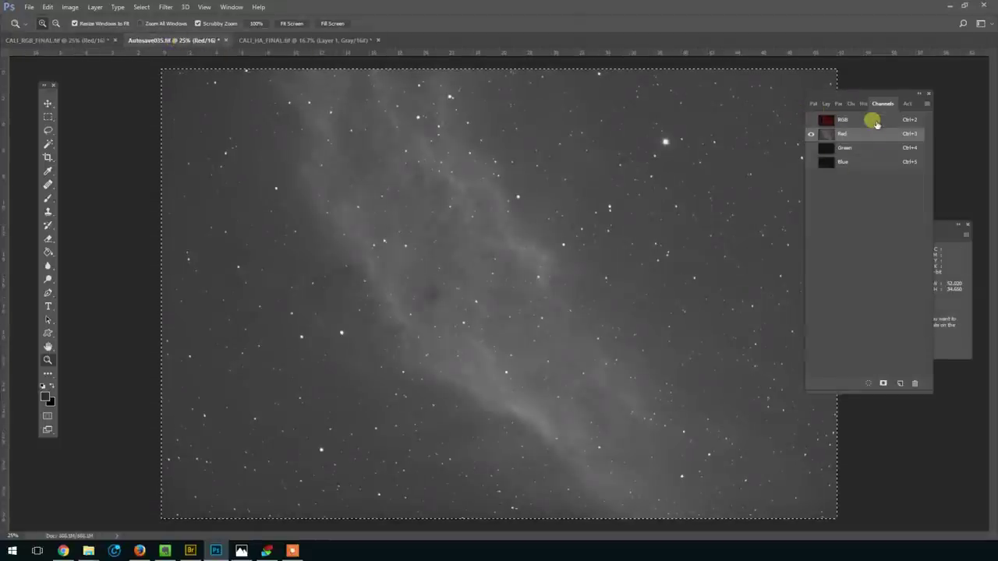
click(270, 40)
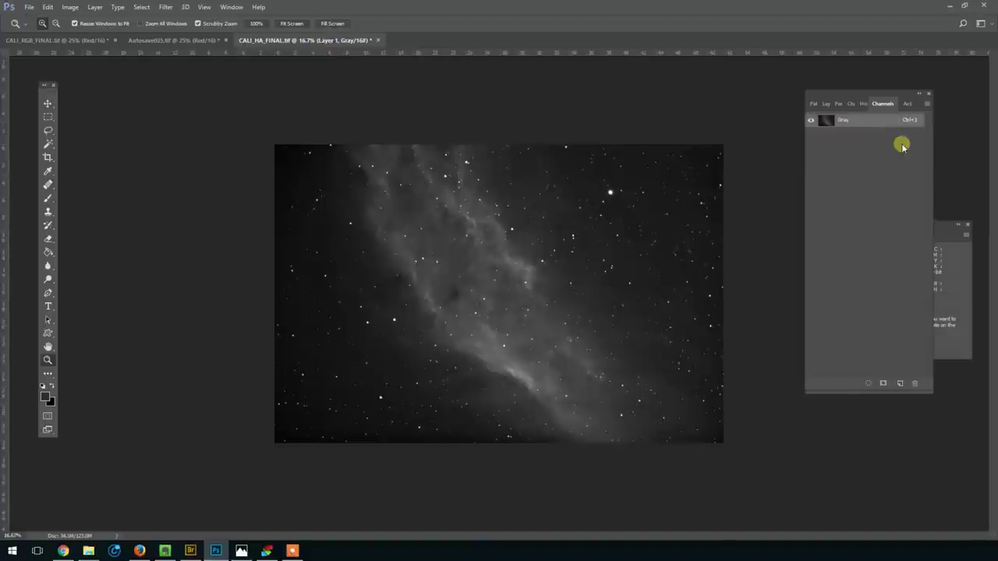
click(829, 104)
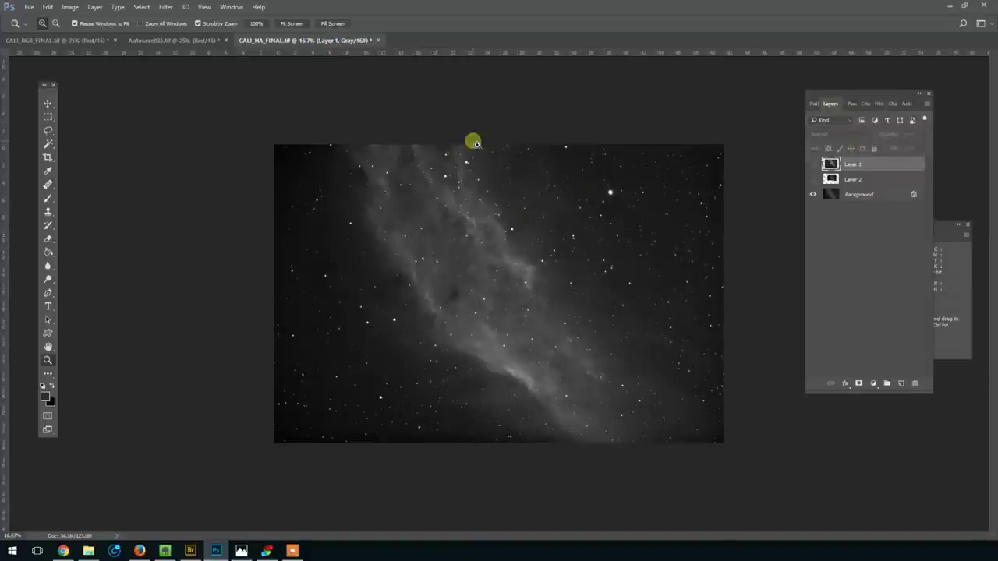
key(ctrl+v)
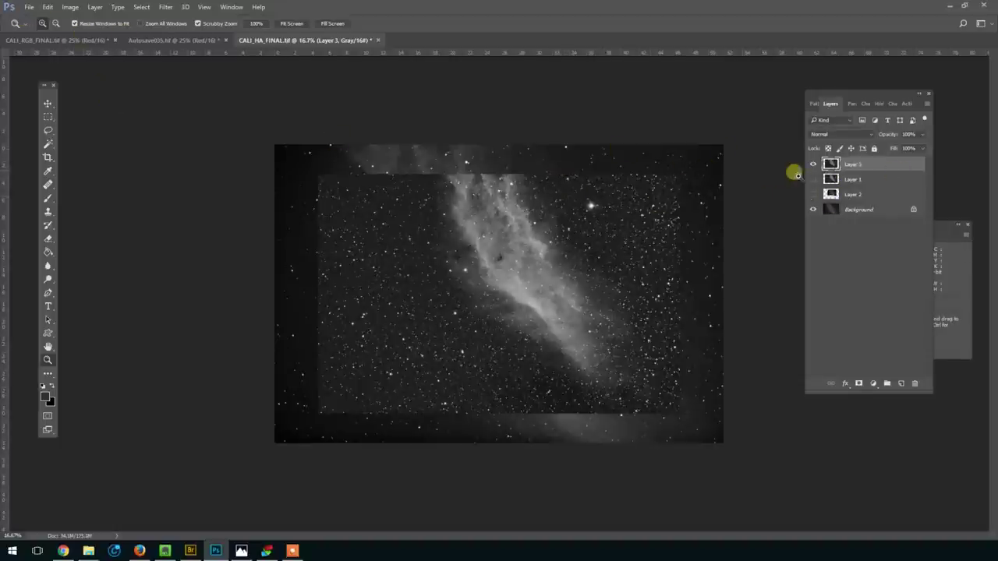
click(48, 103)
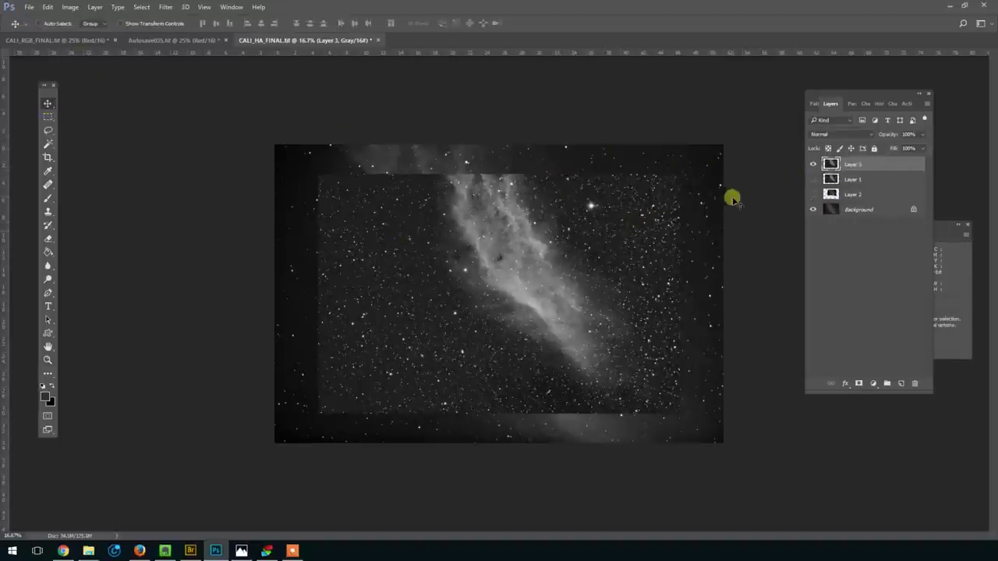
Step: Set Layer 3 to 49% opacity and nudge it toward the Ha nebula underneath
drag(671, 259, 693, 247)
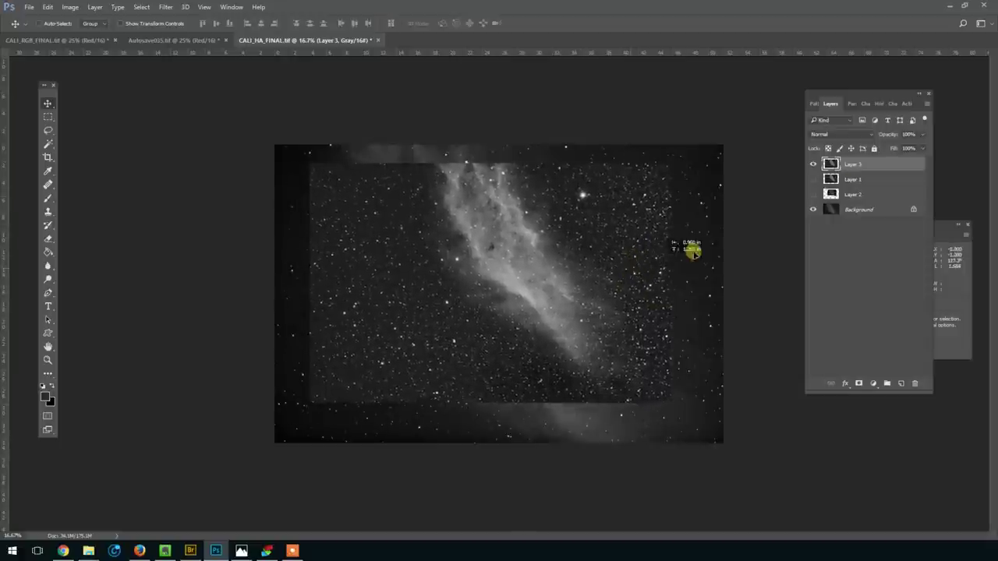
click(502, 205)
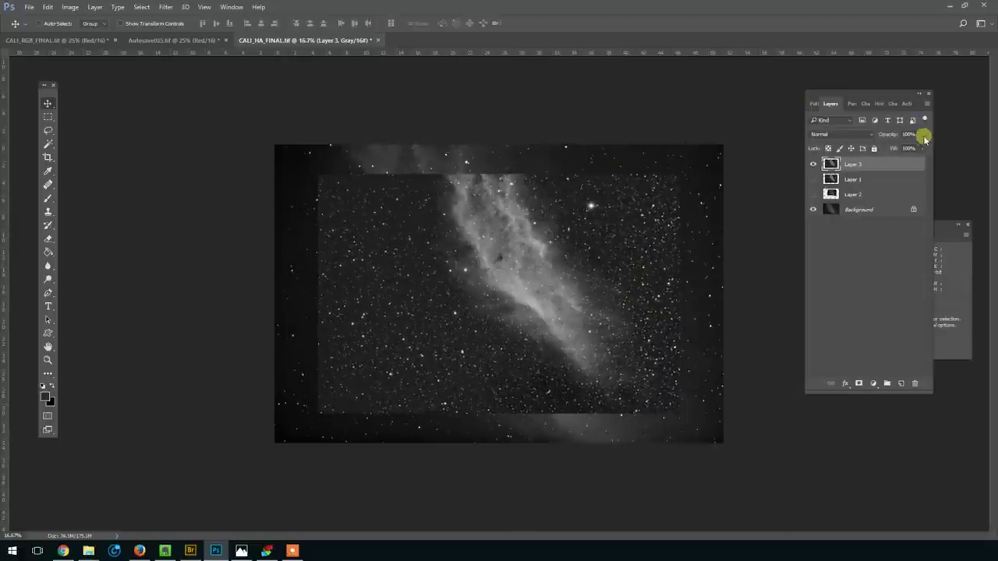
click(923, 134)
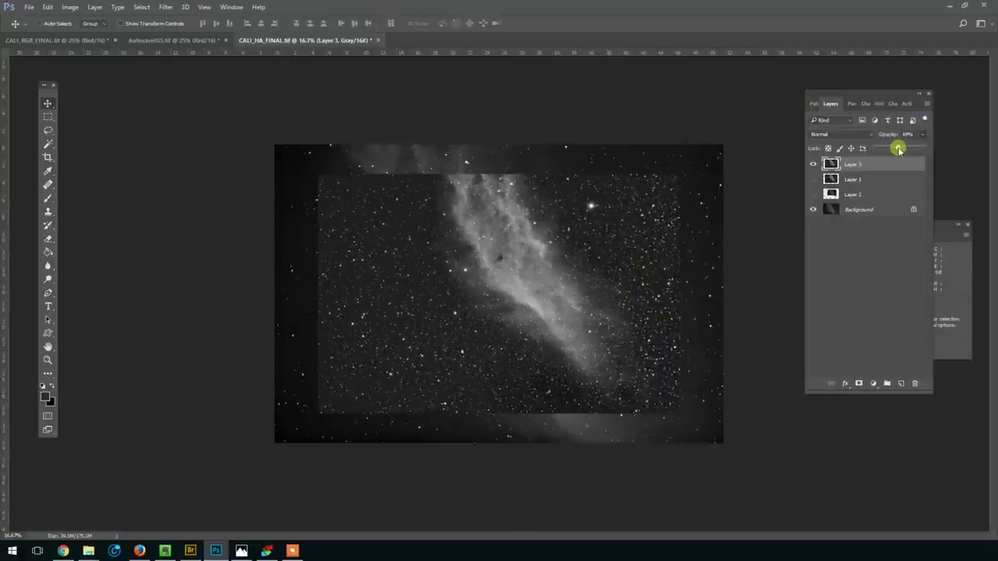
drag(620, 230, 594, 217)
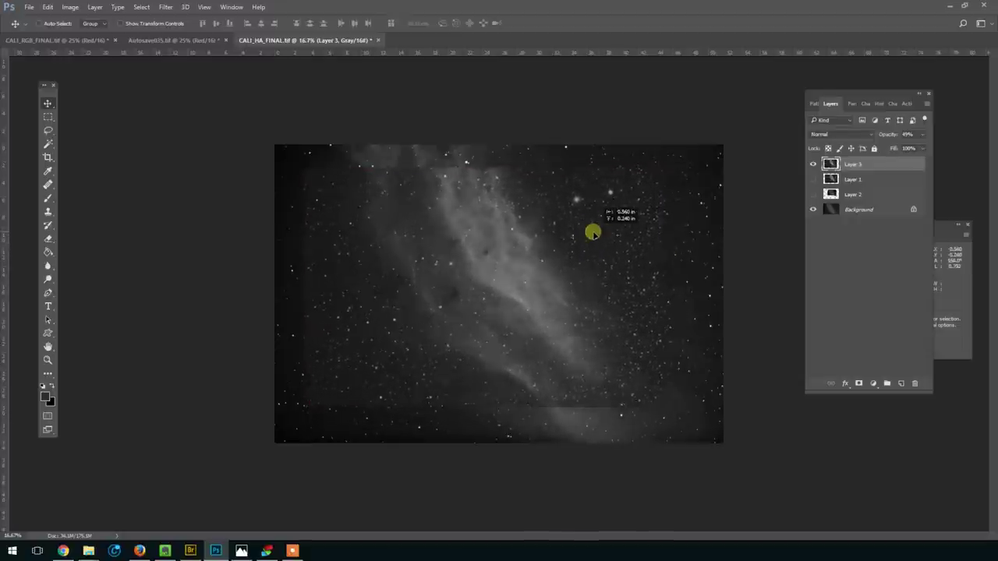
drag(593, 248, 593, 248)
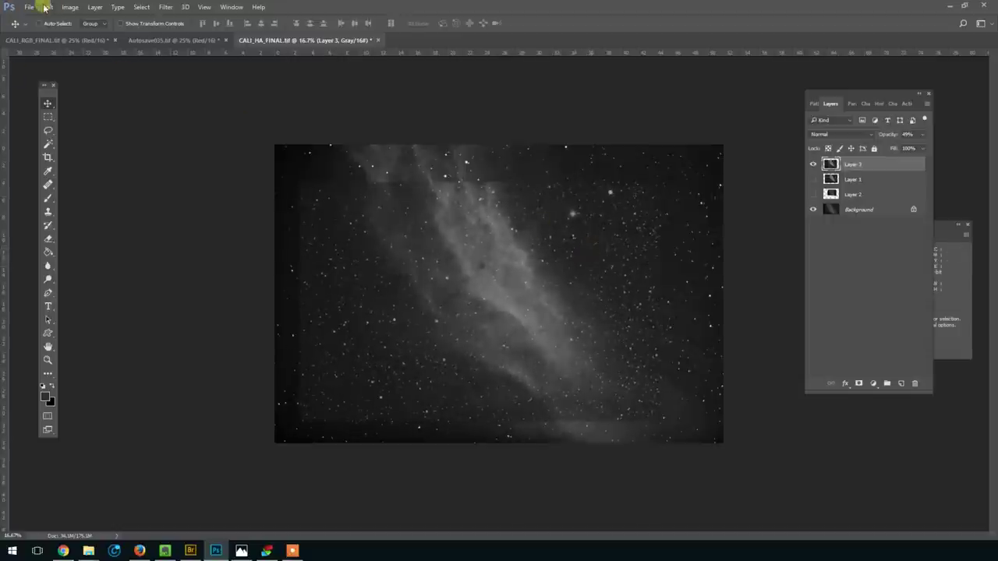
Step: Free Transform Layer 3 up to about 178%, align it with the nebula, and commit
click(44, 7)
click(105, 216)
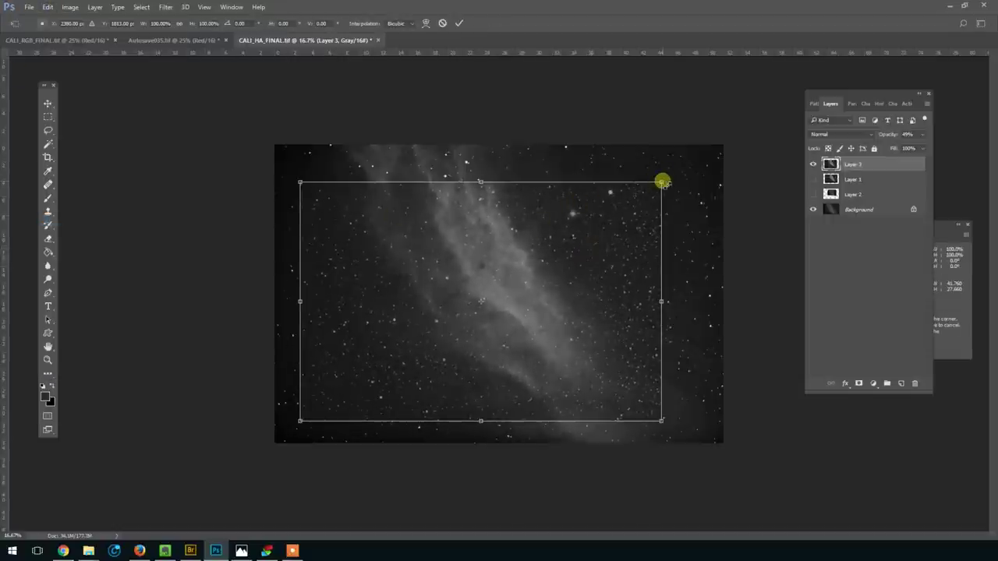
drag(680, 169, 753, 152)
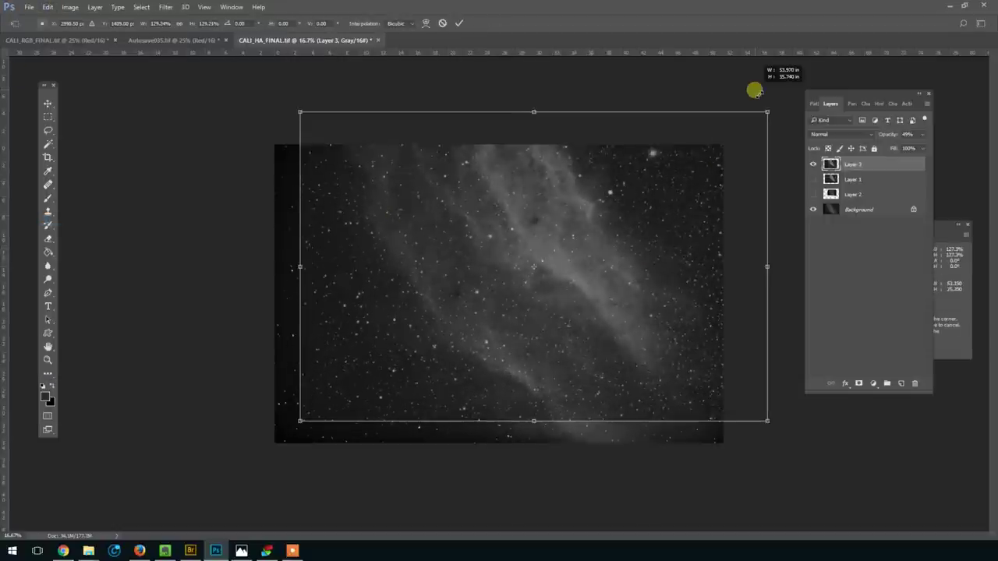
drag(659, 225, 606, 276)
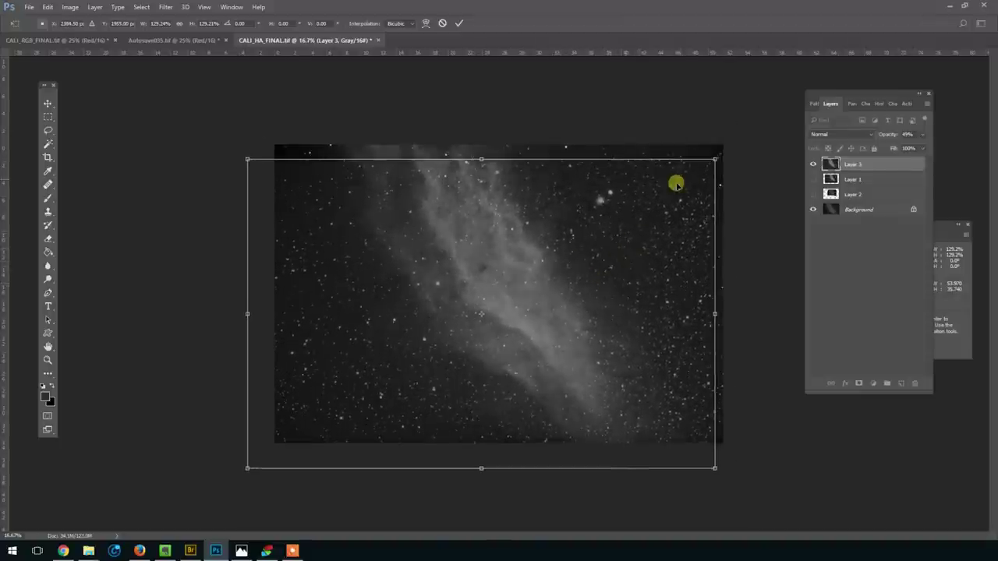
drag(716, 158, 849, 81)
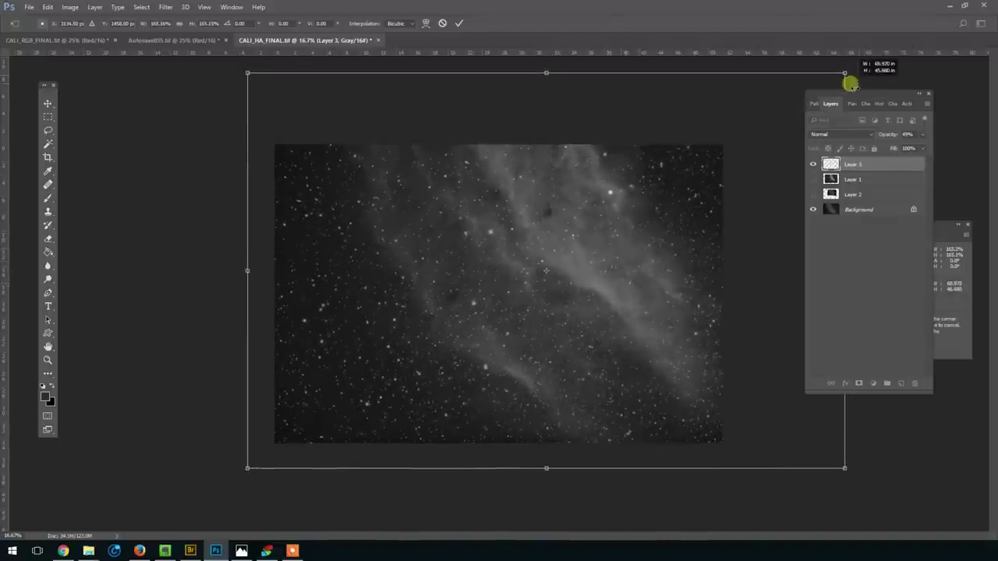
drag(675, 187, 588, 269)
drag(755, 152, 801, 117)
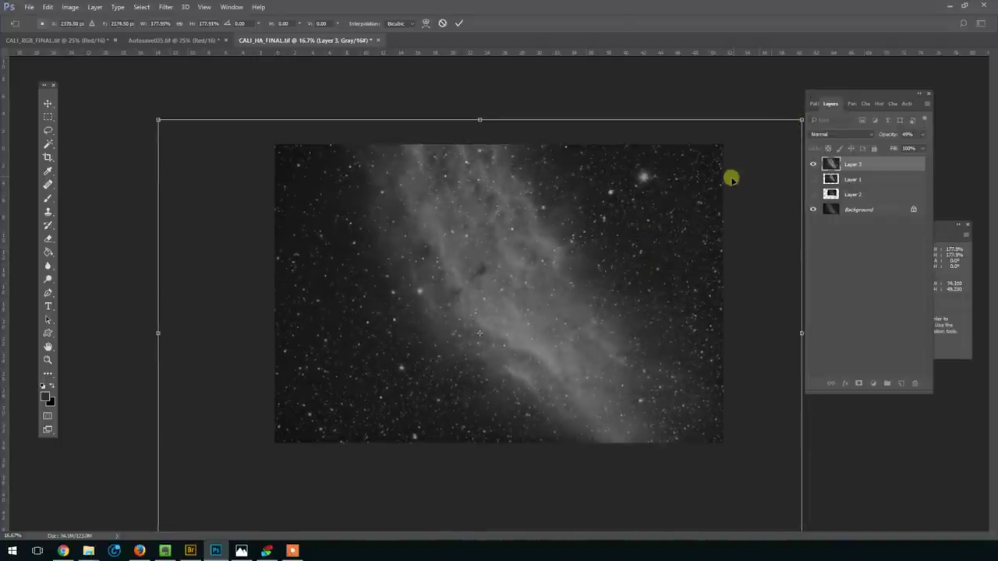
drag(728, 174, 689, 207)
key(Return)
Step: Step back through History to undo Layer 3's scaling and moves
click(888, 105)
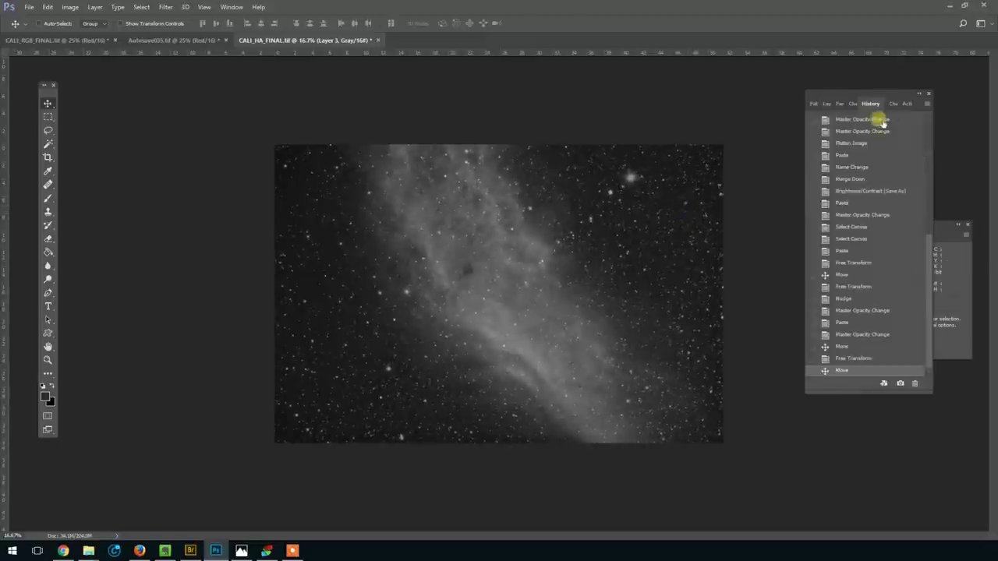
click(859, 349)
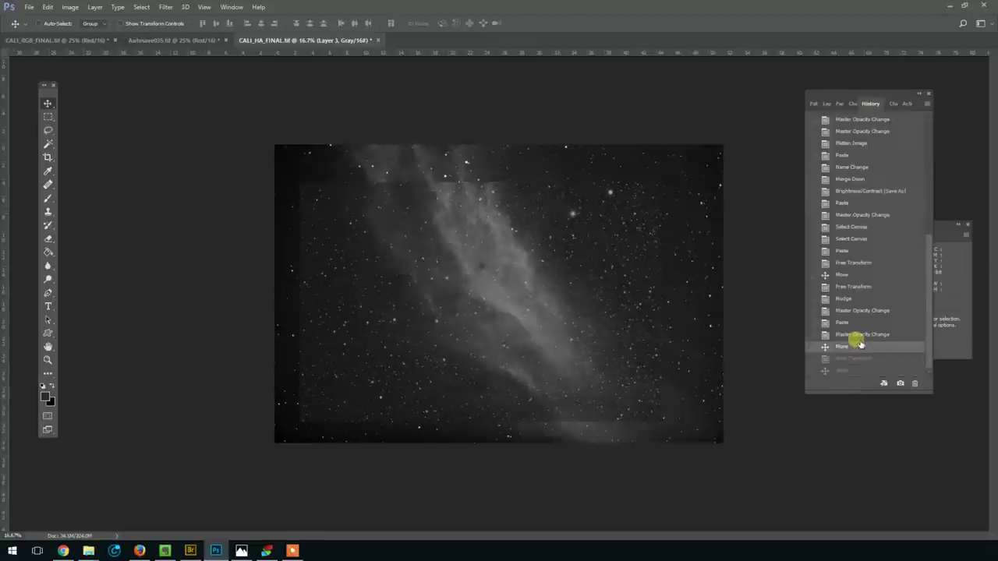
key(ctrl+alt+z)
key(ctrl+alt+z)
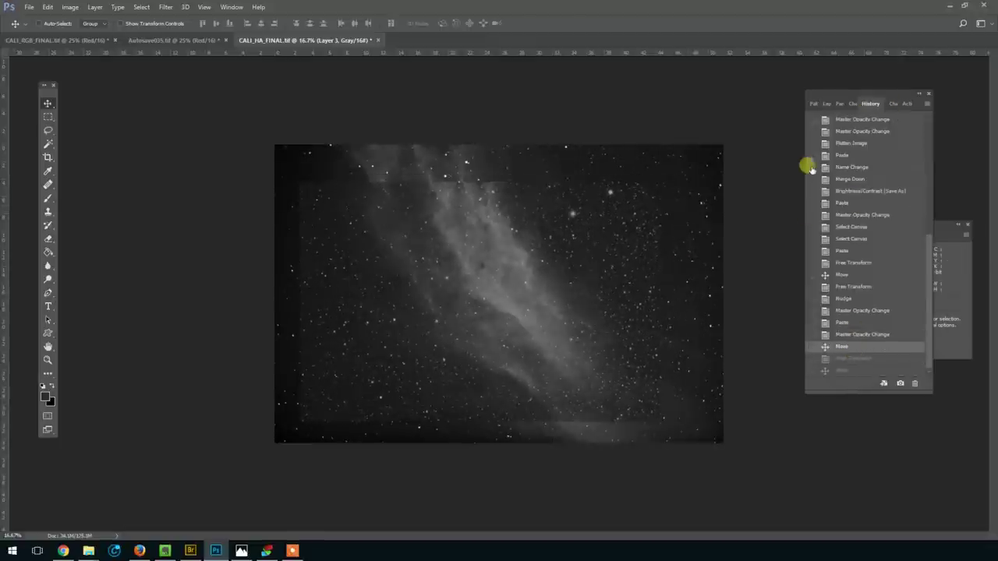
click(828, 105)
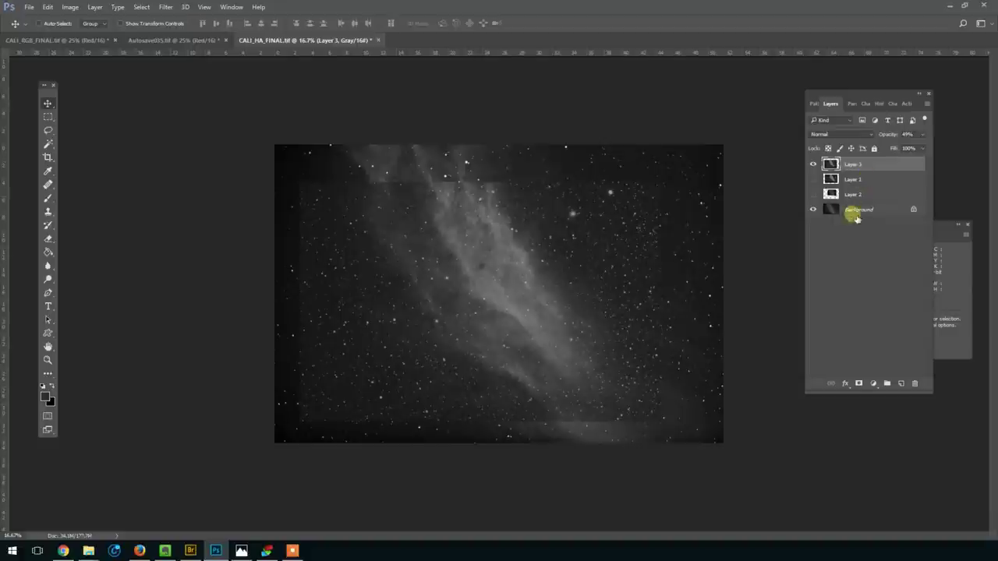
Step: Hide Layer 3 and Background, show Layers 1 and 2, and select Layer 1
click(866, 208)
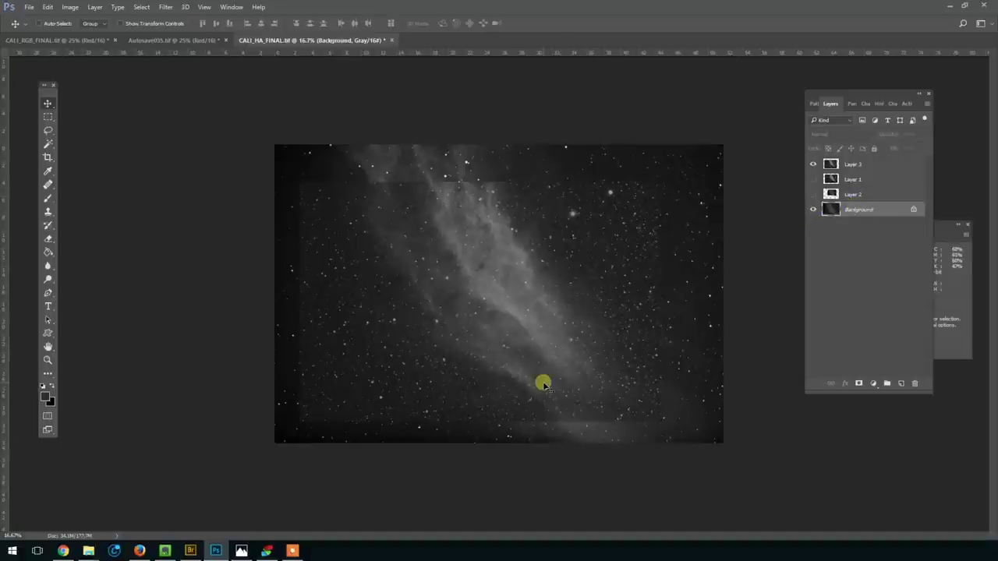
click(813, 164)
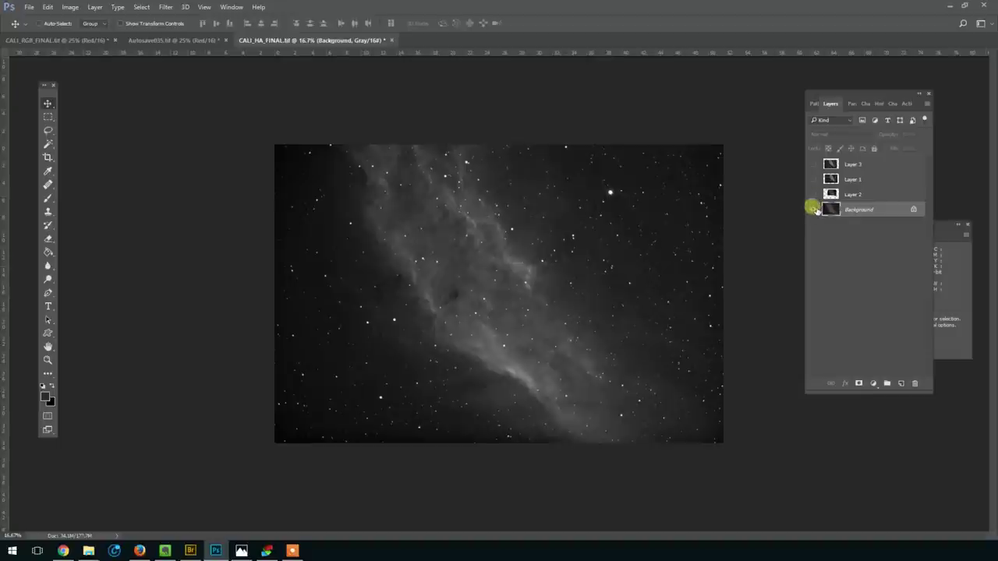
click(813, 209)
click(813, 180)
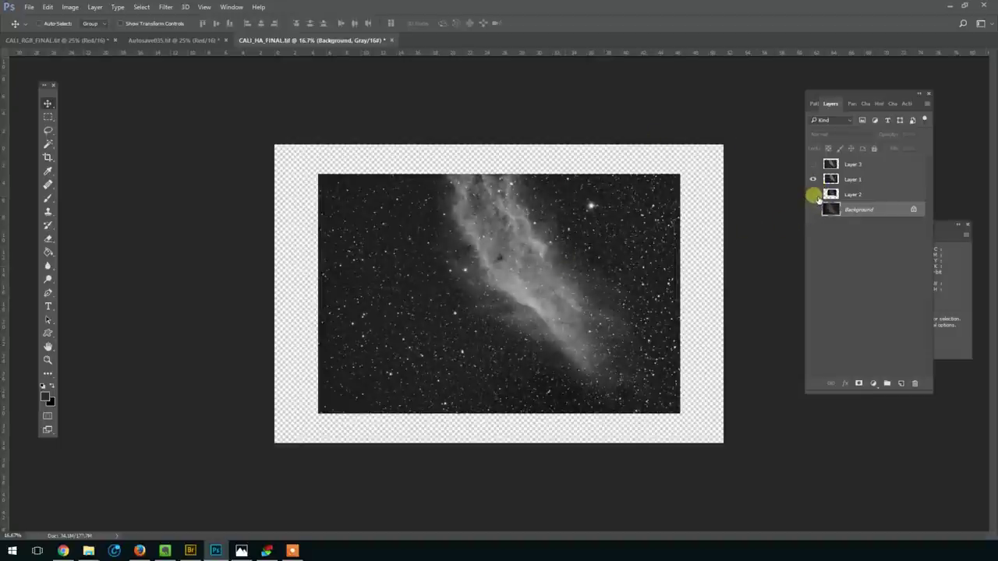
click(813, 194)
click(865, 179)
Step: Try lower opacities on Layer 1, then move Layer 2 above Layer 1
click(921, 134)
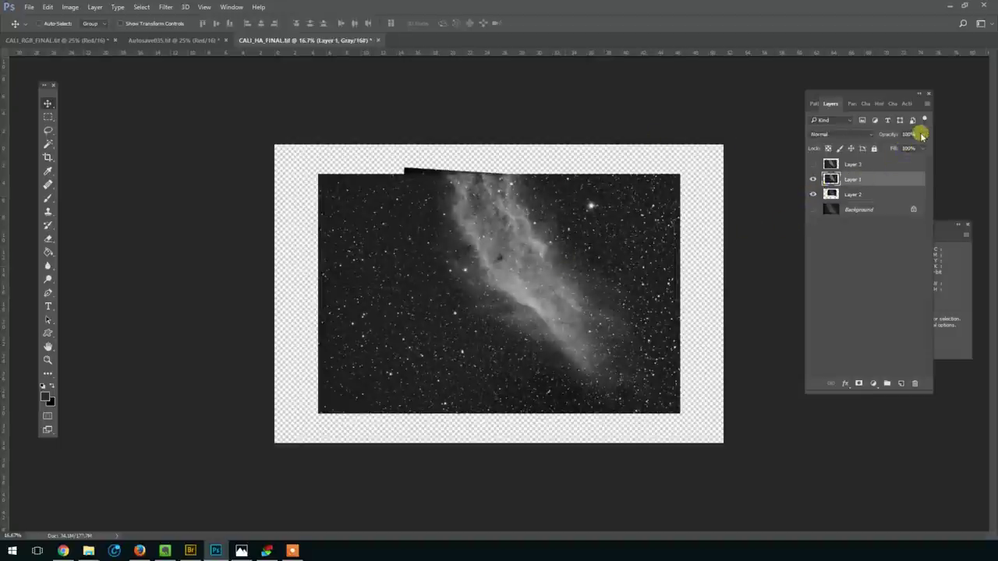
mouse_move(922, 148)
mouse_down()
mouse_move(886, 141)
mouse_move(881, 152)
mouse_move(929, 147)
mouse_move(905, 151)
mouse_up()
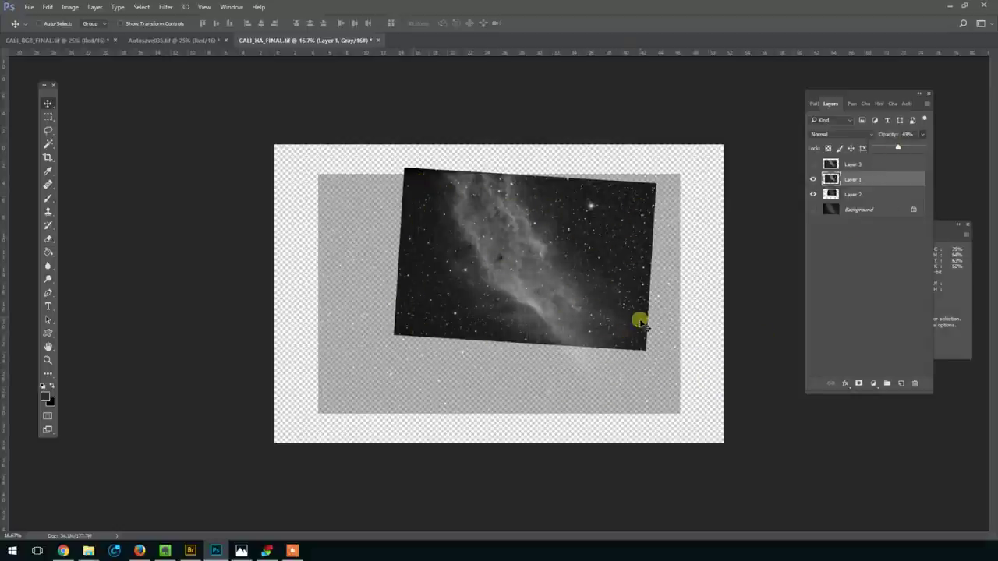
mouse_move(899, 156)
mouse_down()
mouse_move(944, 147)
mouse_move(891, 156)
mouse_up()
drag(884, 194, 884, 173)
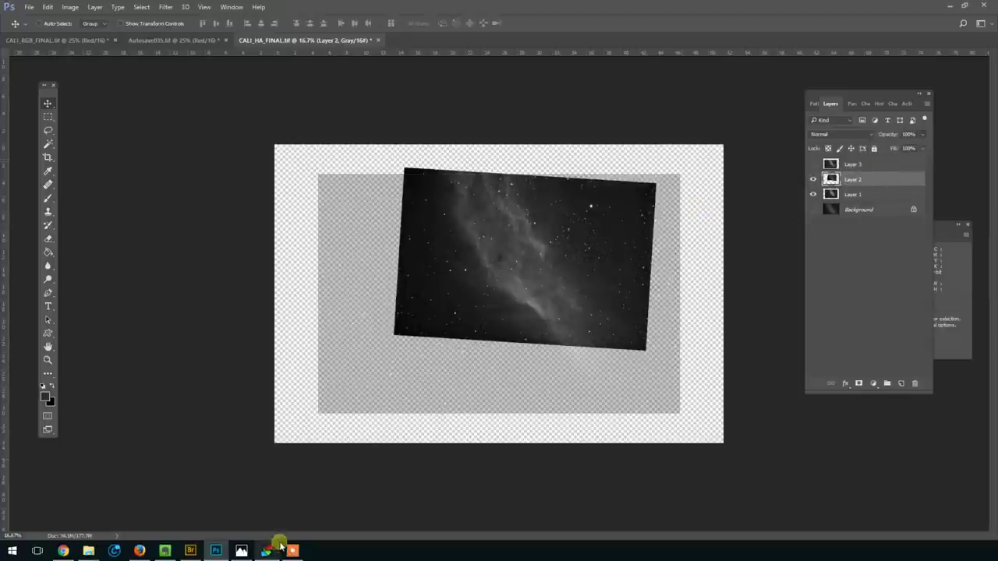
Step: Return Layer 1 to full opacity and lower Layer 2 to 30%
click(860, 195)
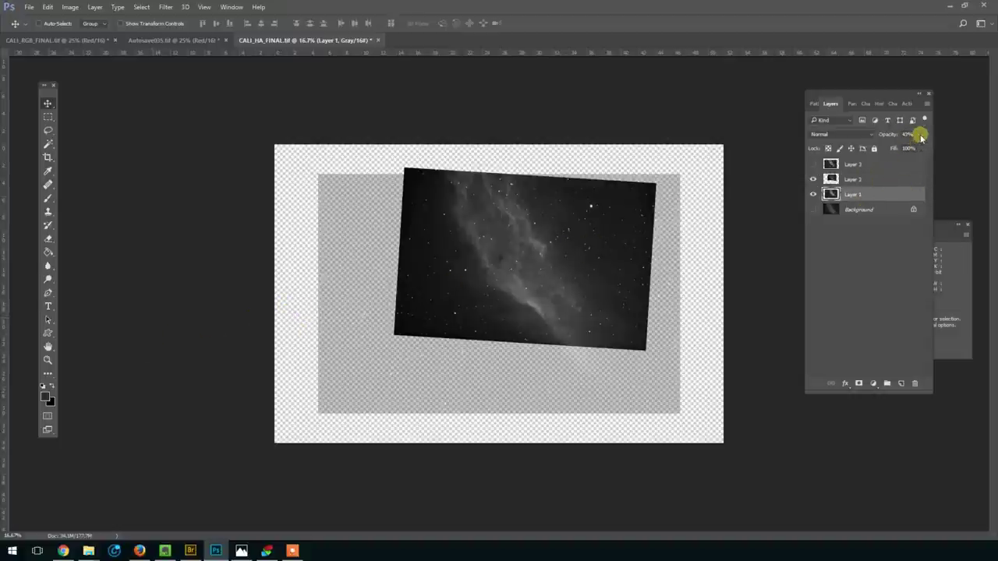
drag(921, 136, 993, 144)
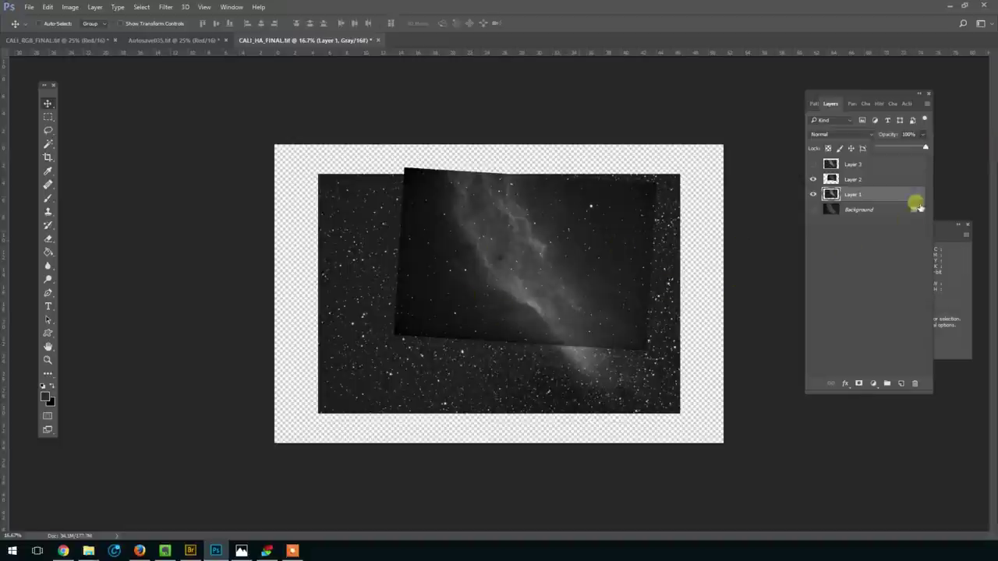
click(879, 180)
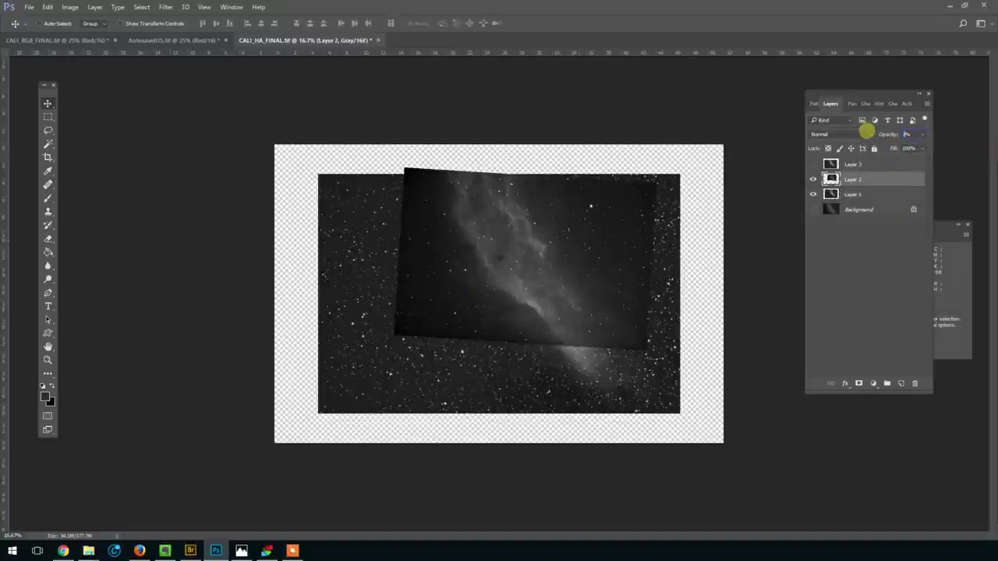
drag(866, 133, 864, 133)
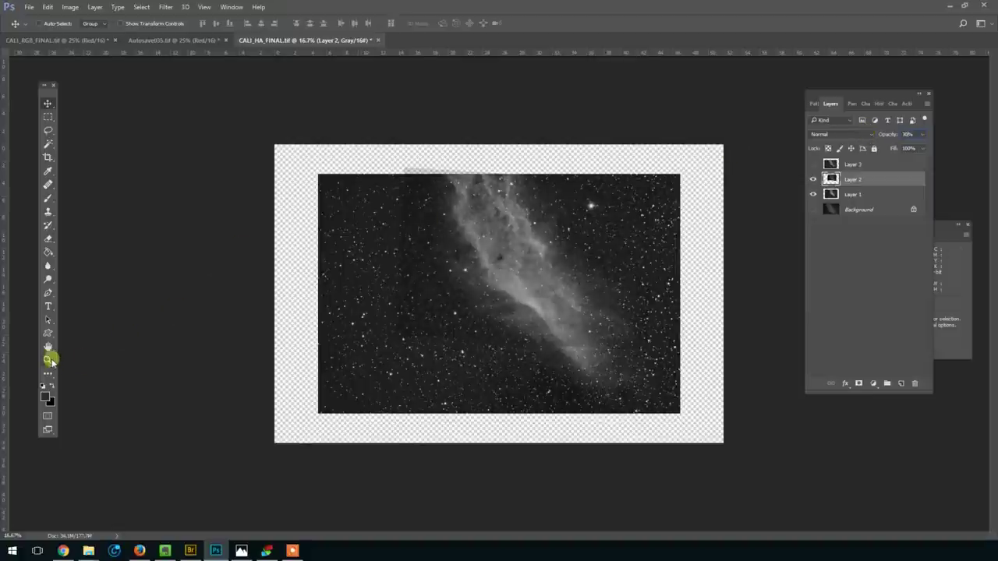
Step: Set Layer 2's opacity to 35%, checking the blend at 33.3% and 25% zoom
click(47, 360)
drag(523, 286, 813, 172)
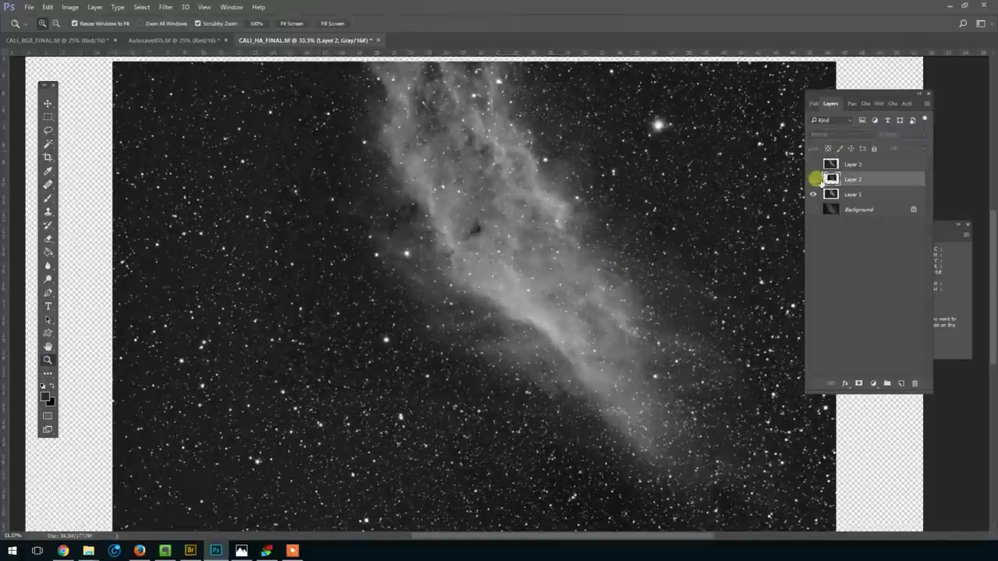
click(813, 180)
alt+click(686, 223)
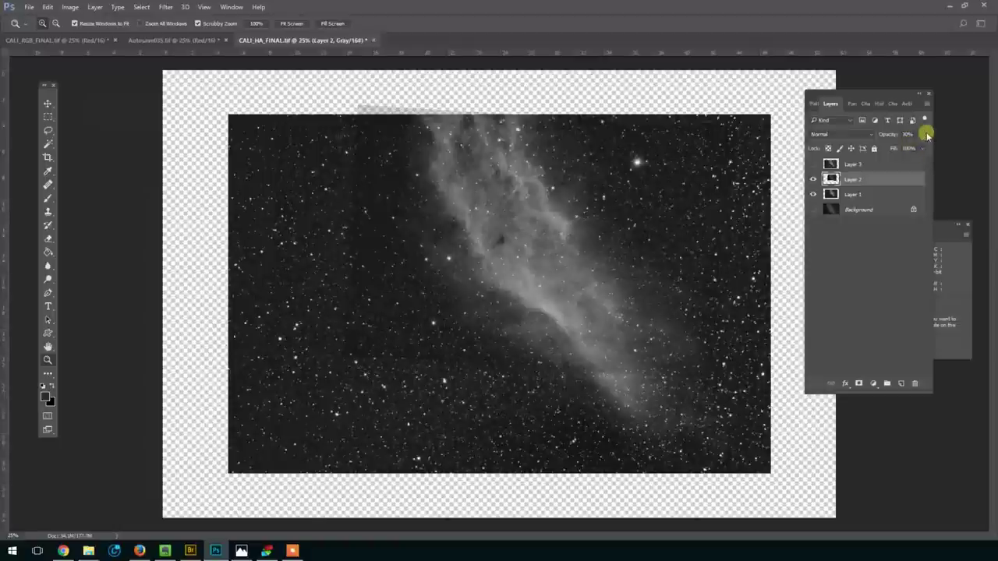
drag(883, 146, 918, 147)
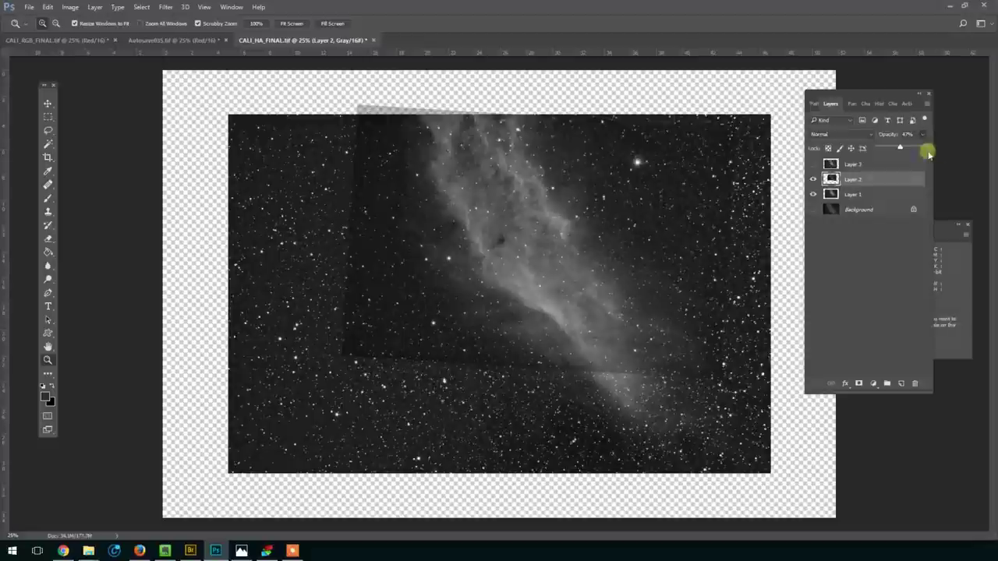
click(907, 134)
text(35)
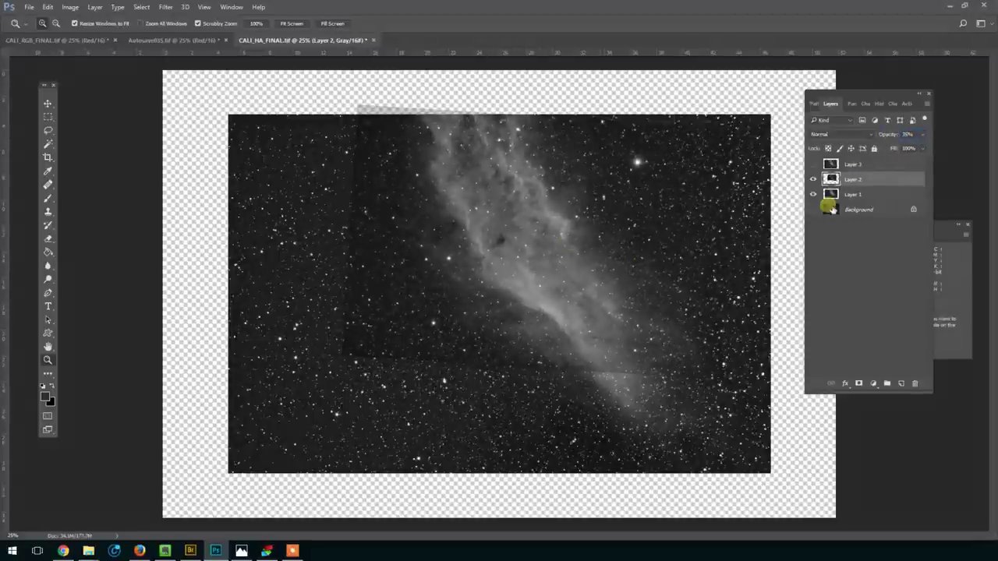
Step: At 16.7% zoom, make Layer 1 active and pick the Rectangular Marquee tool
alt+click(539, 315)
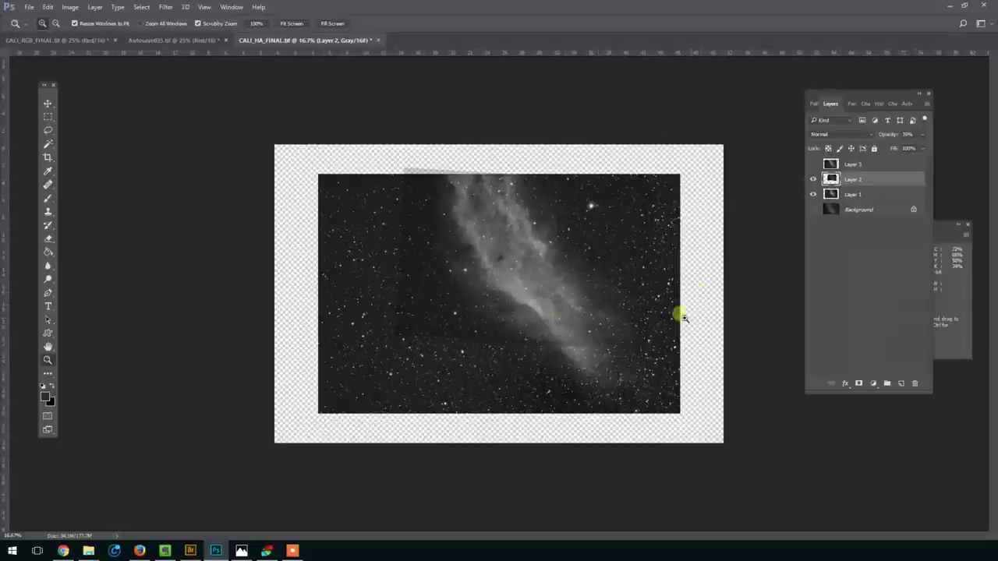
click(621, 254)
alt+click(644, 250)
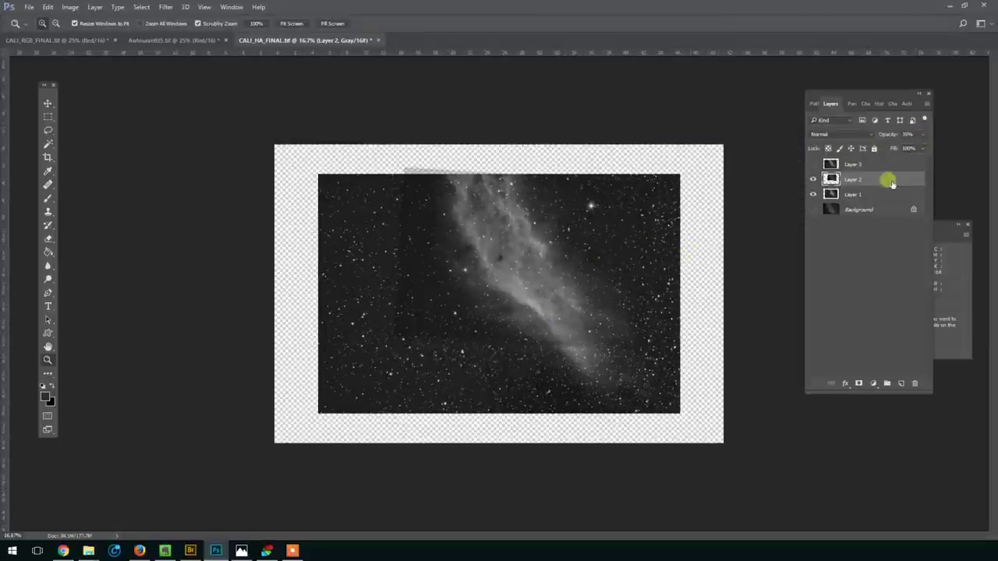
click(870, 194)
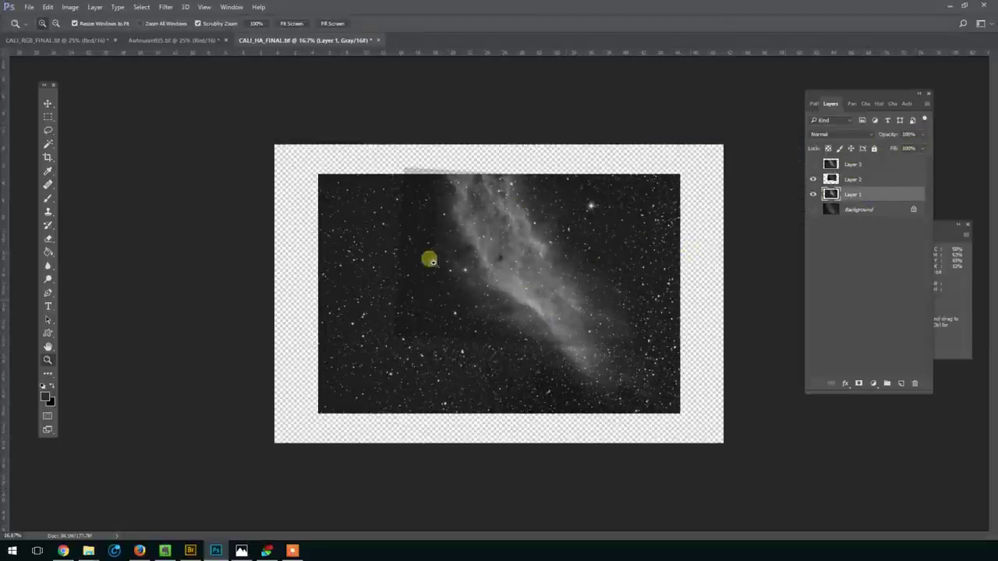
click(47, 116)
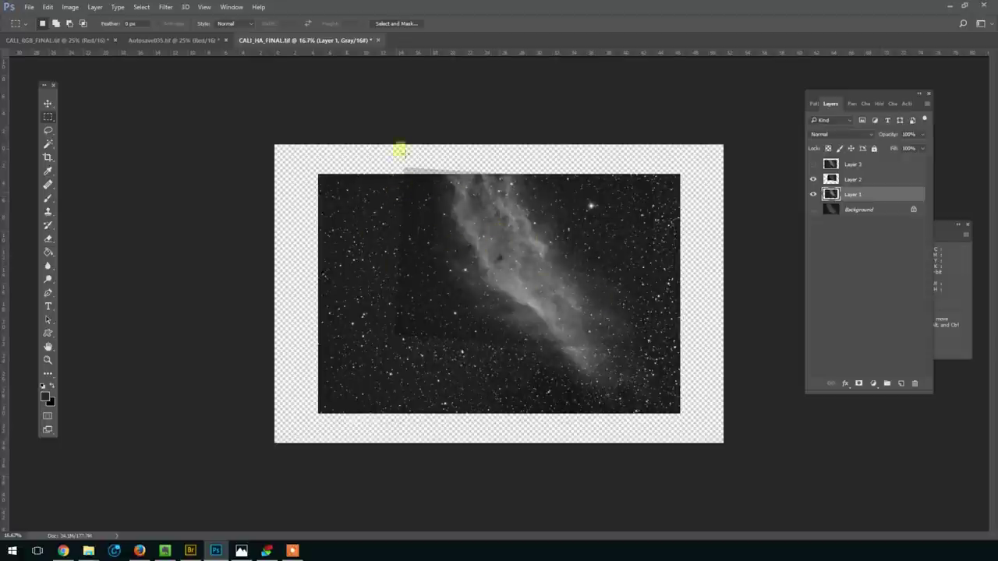
Step: With Layers 1 and 2 selected, free-transform them with a rough rotation and shift
shift+click(866, 182)
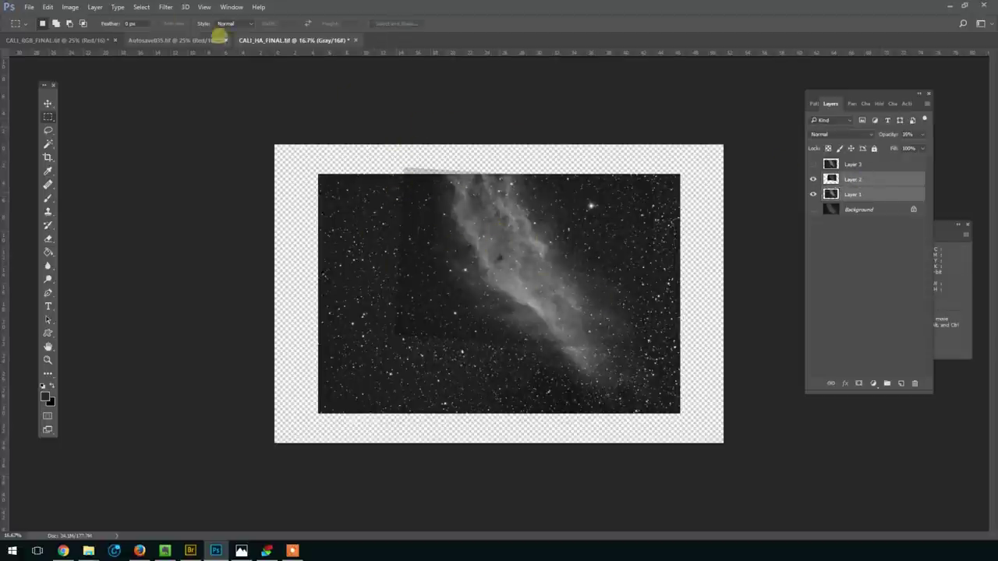
drag(477, 52, 663, 349)
click(48, 7)
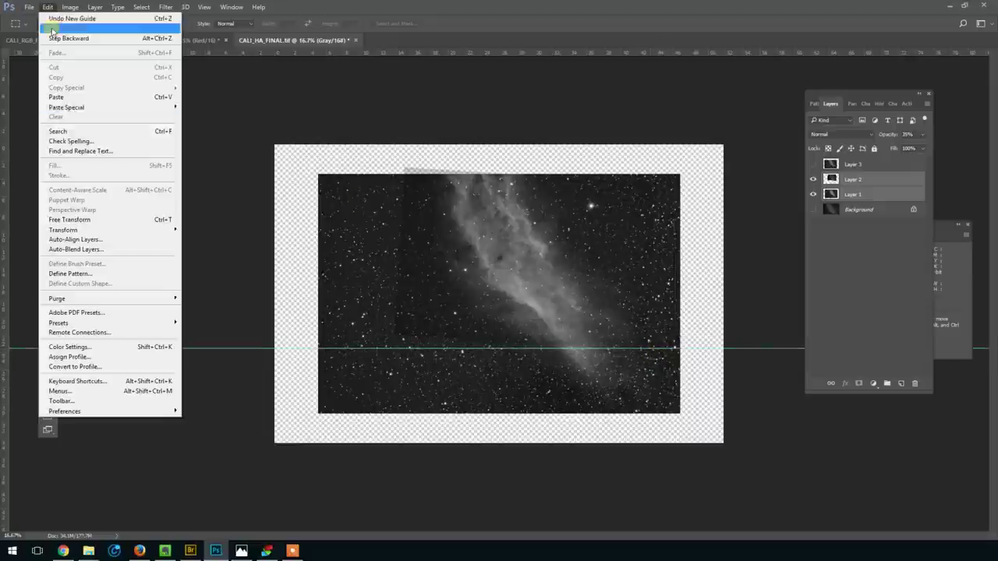
click(121, 219)
drag(707, 227, 713, 207)
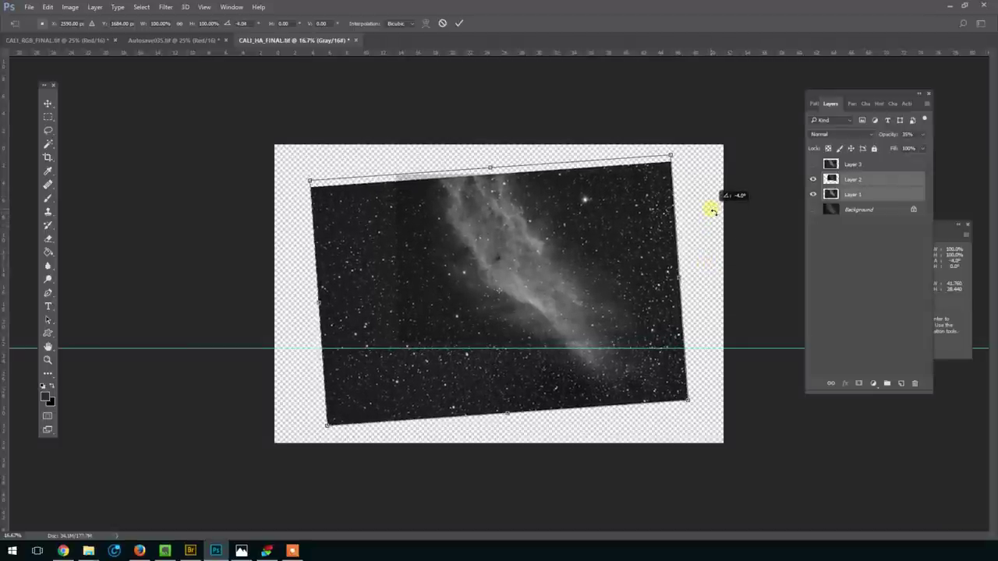
drag(639, 225, 627, 234)
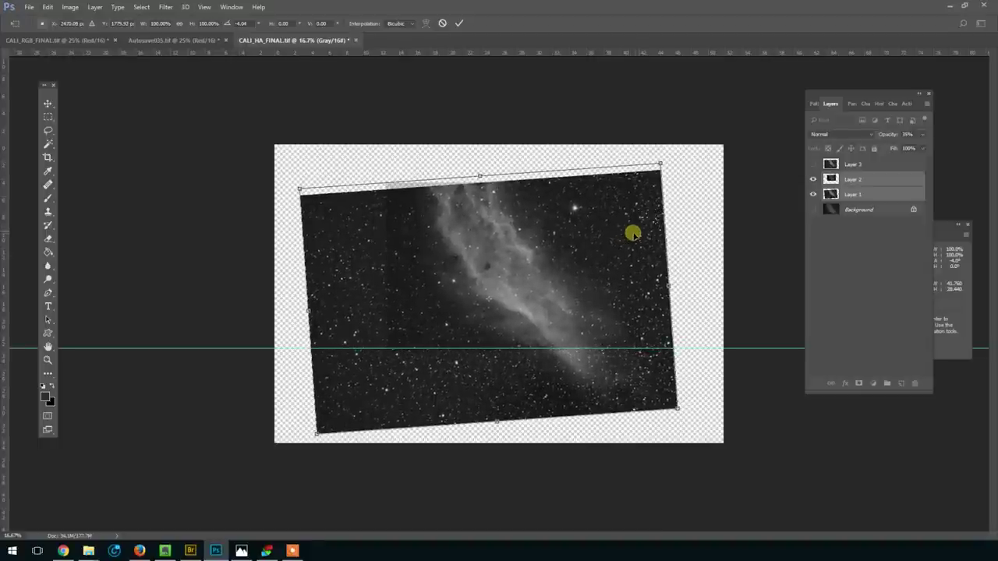
drag(553, 218, 549, 217)
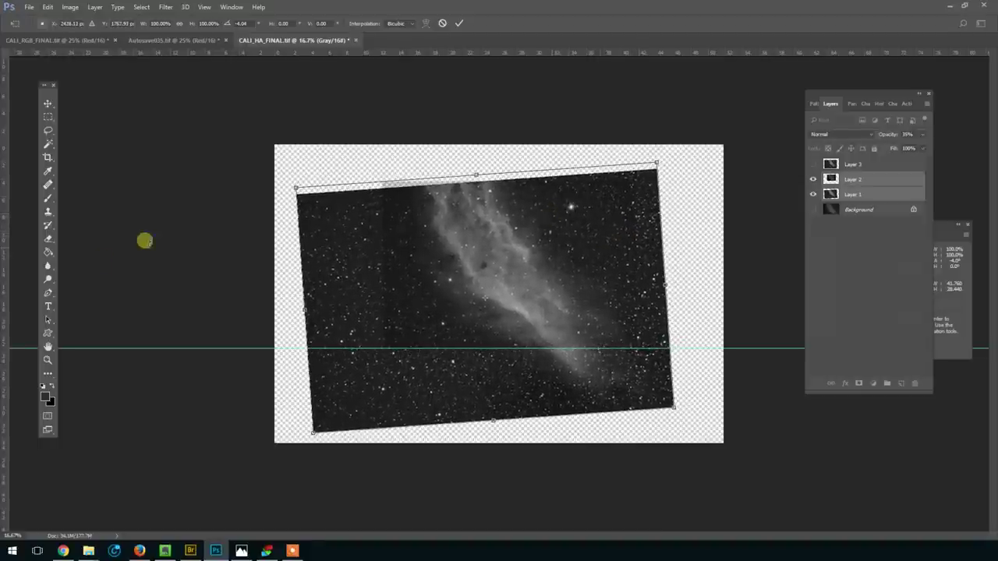
Step: Add framing guides, refine the rotation to about -1.3° and nudge the layers into place
drag(5, 289, 383, 181)
drag(586, 57, 718, 188)
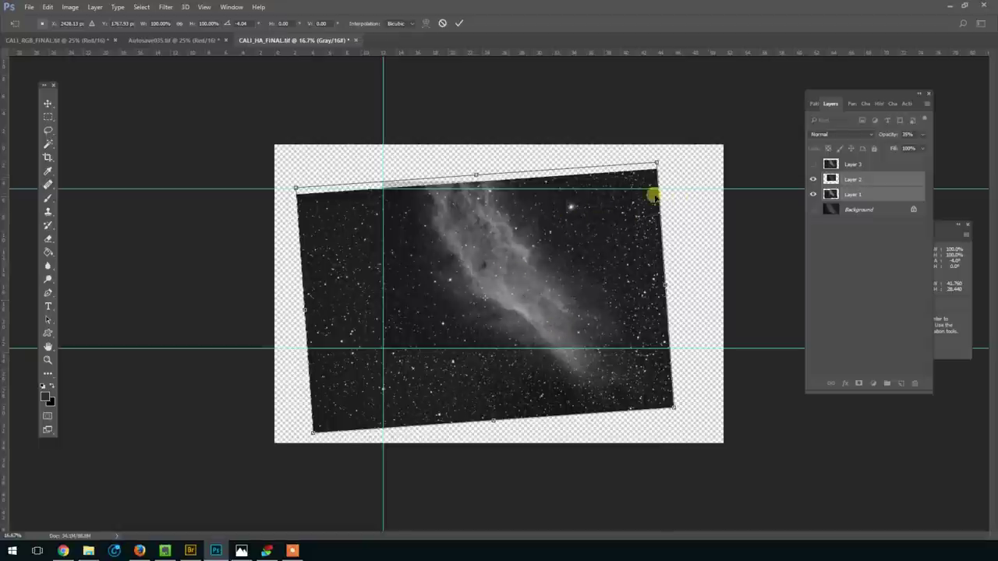
drag(8, 331, 657, 156)
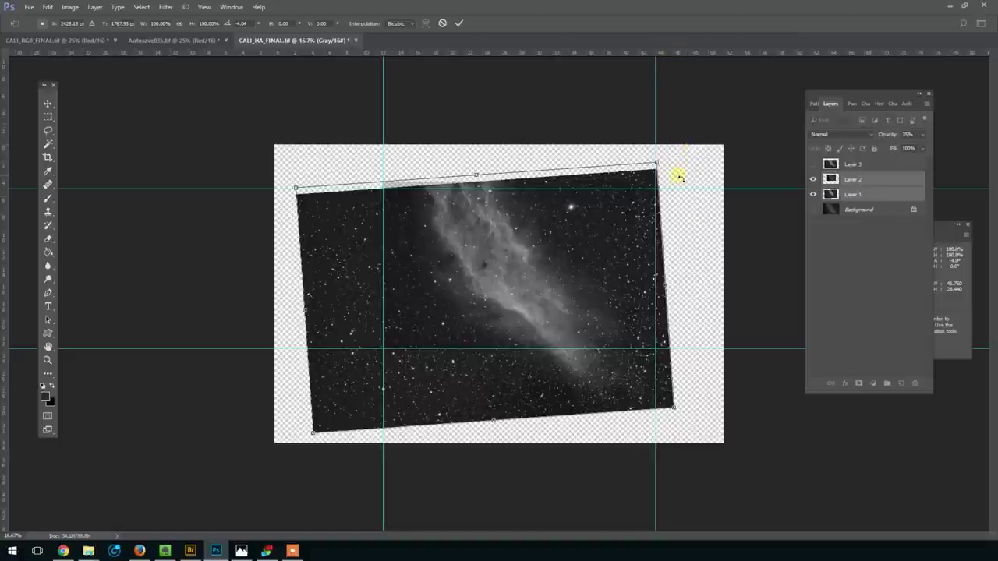
drag(699, 161, 701, 171)
key(shift+Left)
key(shift+Left)
key(shift+Left)
key(shift+Down)
key(shift+Down)
key(shift+Down)
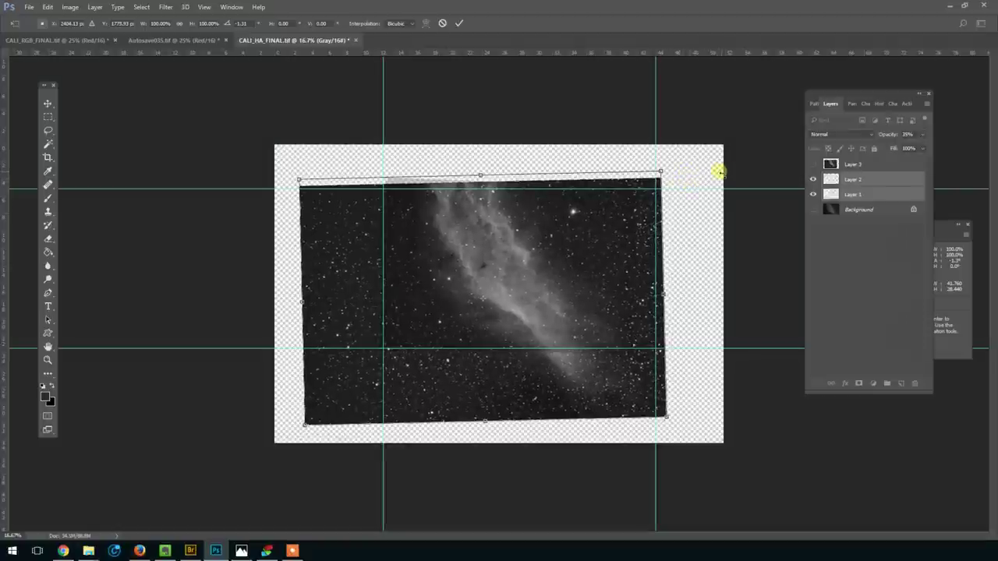
key(shift+Down)
key(shift+Down)
key(shift+Down)
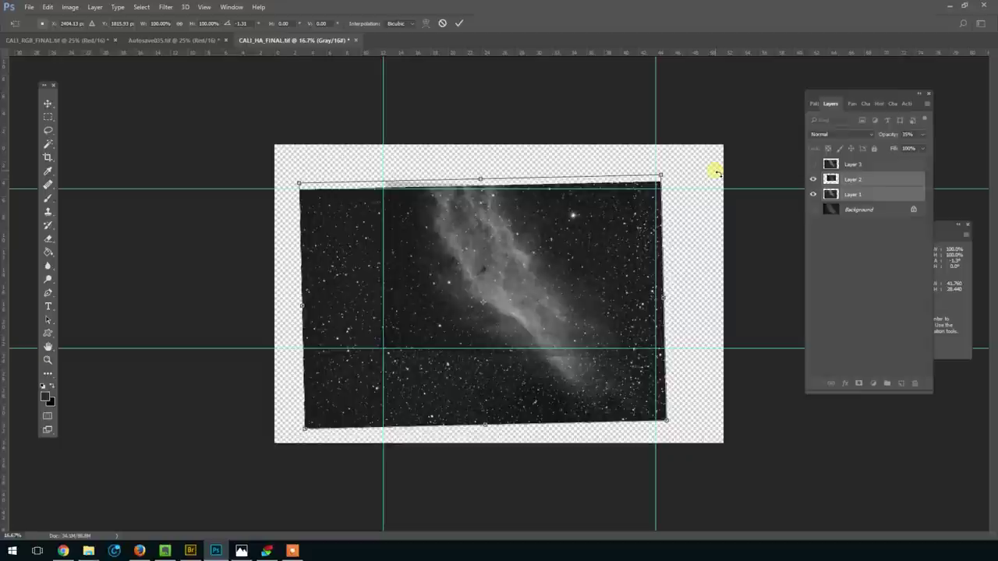
key(shift+Up)
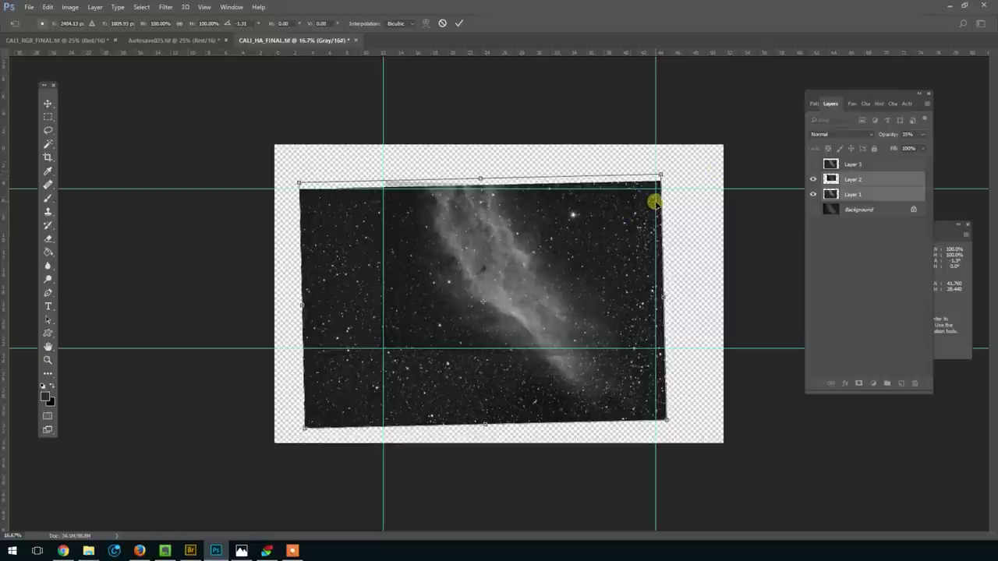
click(49, 102)
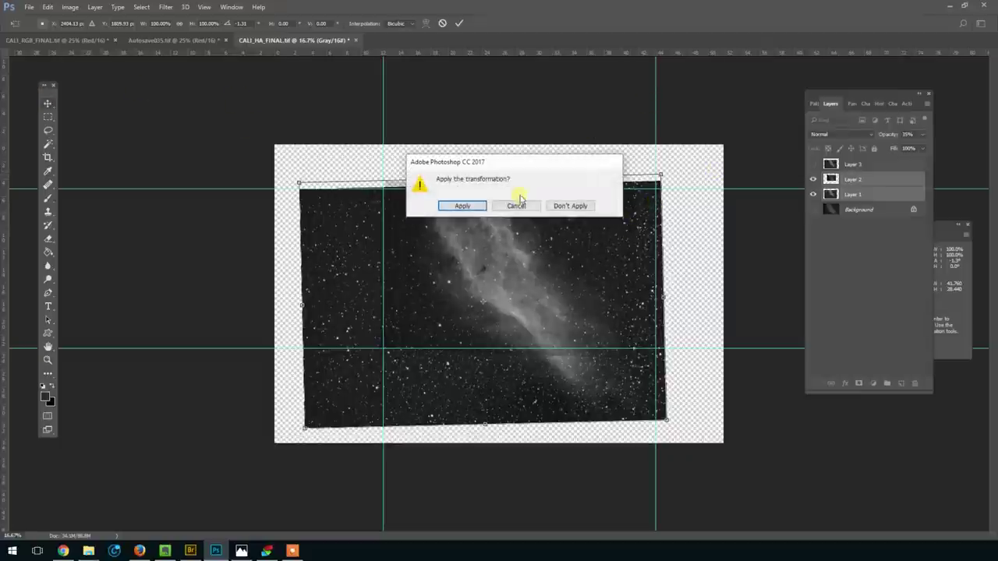
Step: Apply the transform and crop the canvas to the area enclosed by the guides
click(454, 207)
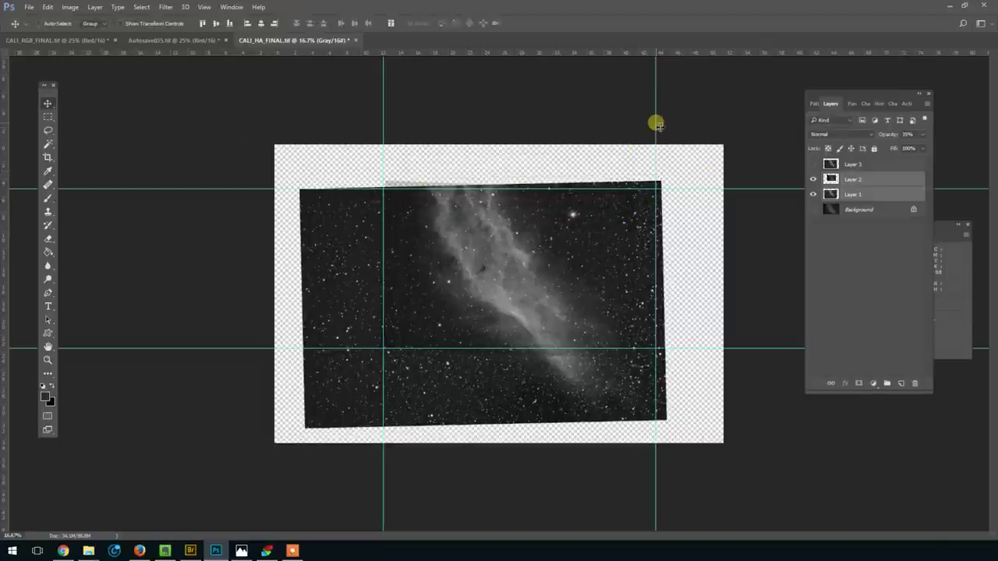
drag(657, 123, 658, 114)
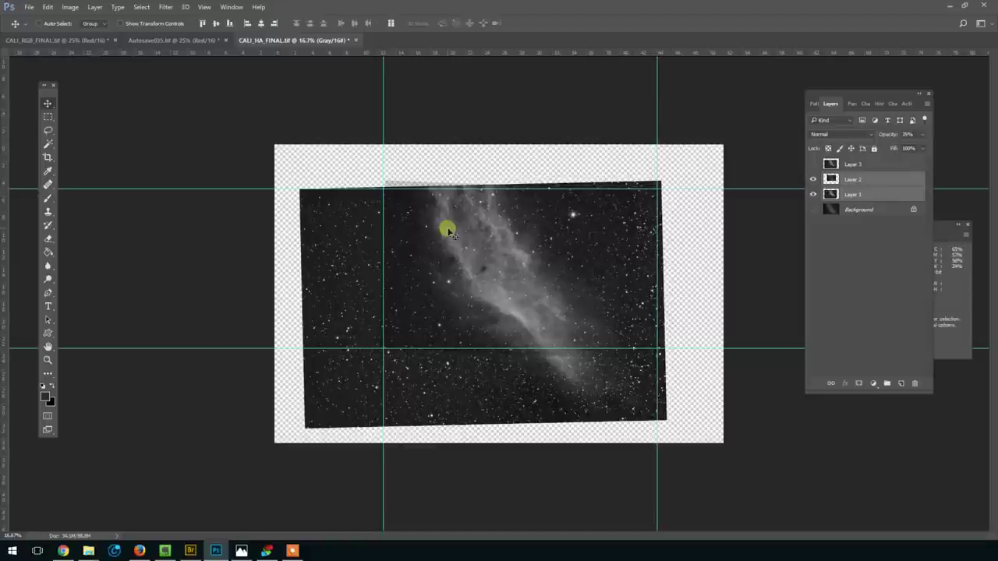
click(48, 117)
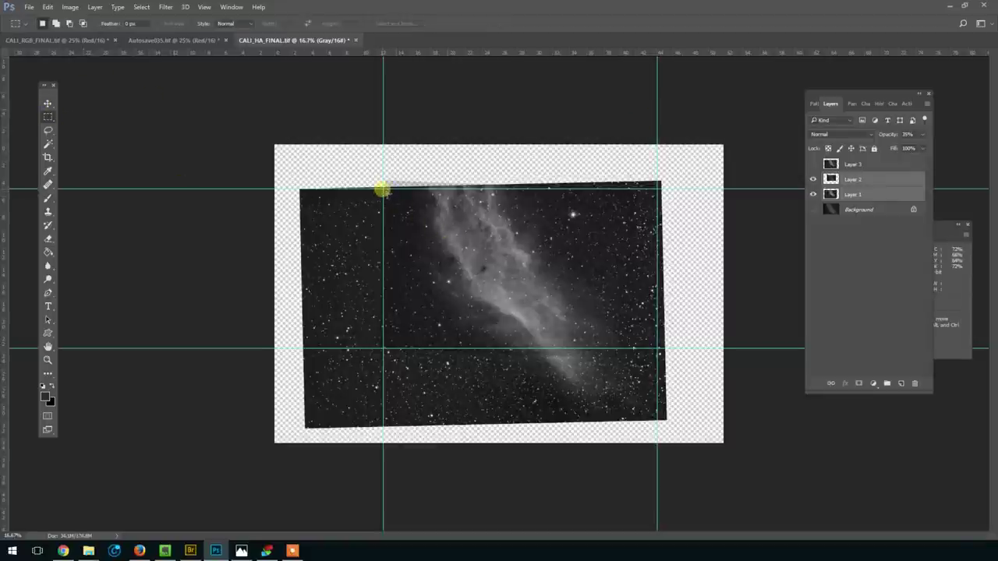
drag(383, 190, 657, 350)
click(83, 7)
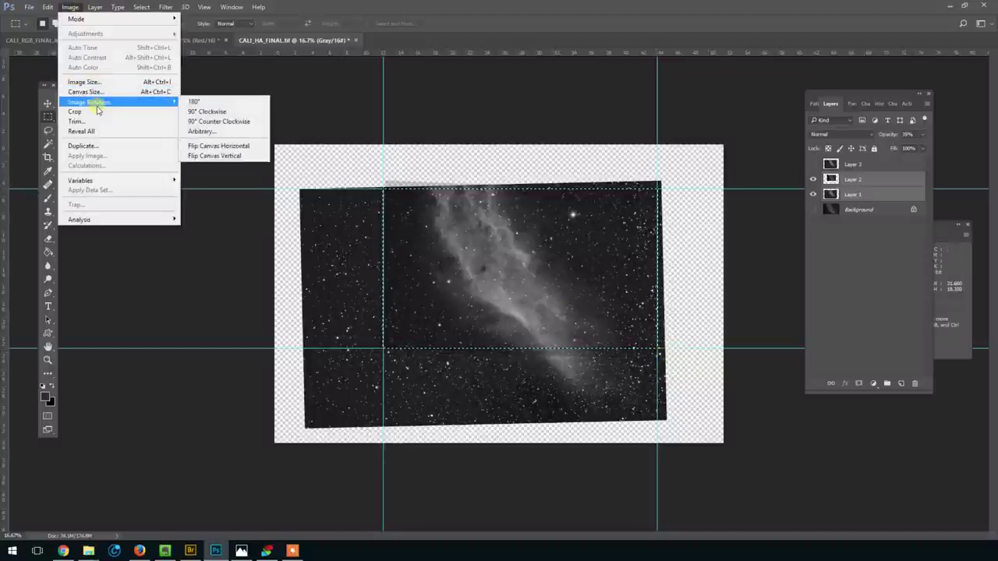
click(98, 106)
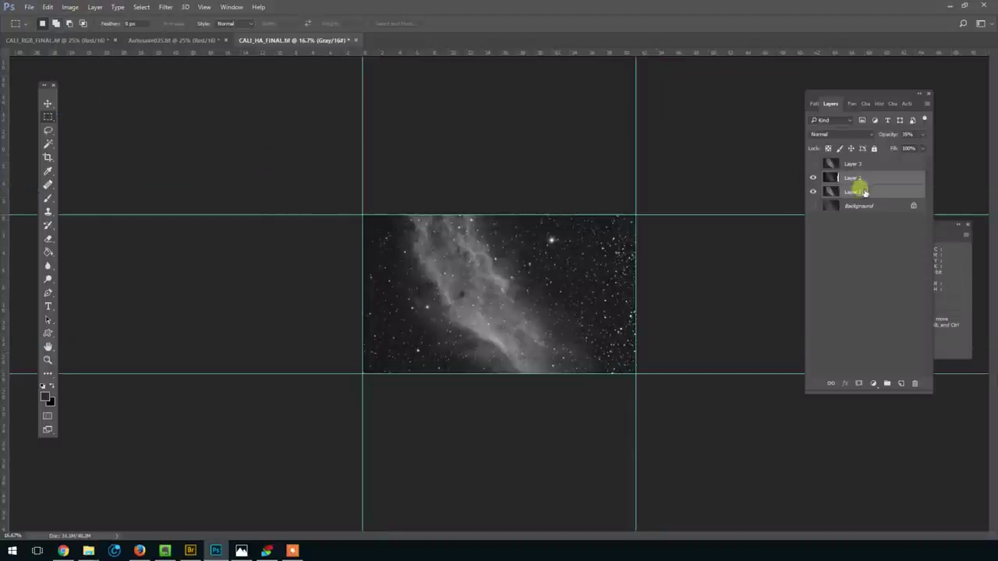
Step: Delete the Background and Layer 3, then check Layer 2's visibility over Layer 1
drag(866, 204, 916, 382)
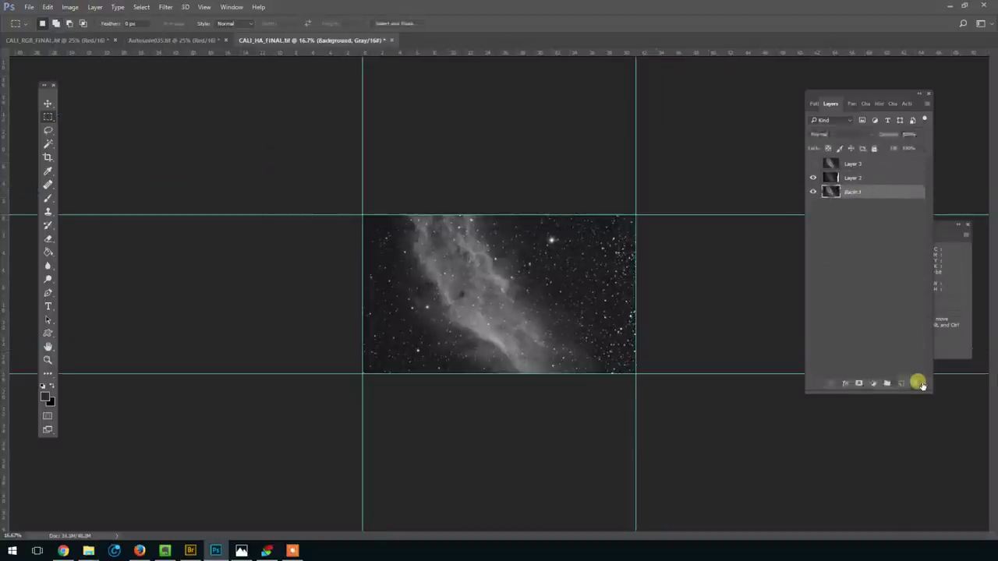
drag(870, 164, 917, 384)
click(858, 179)
click(813, 164)
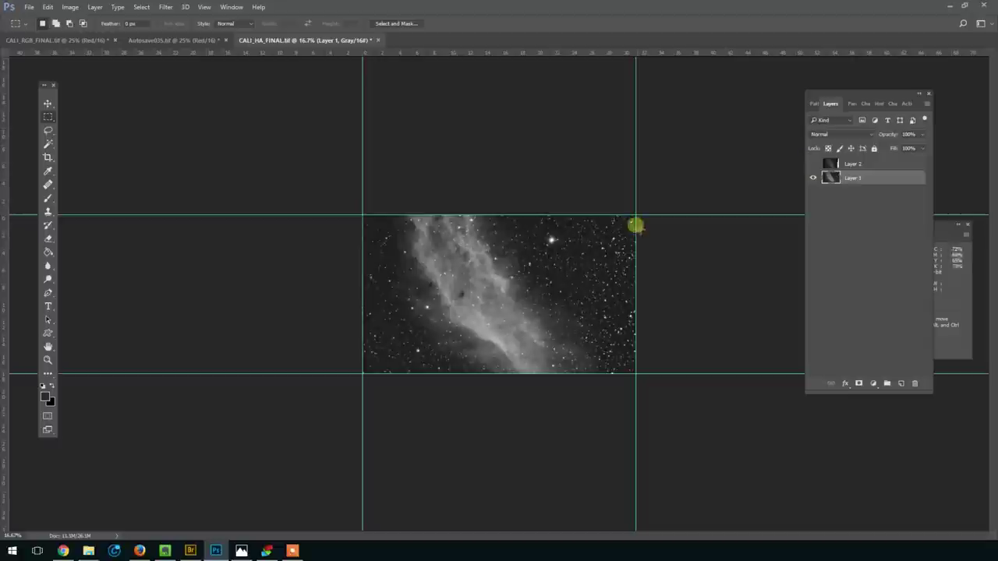
click(865, 165)
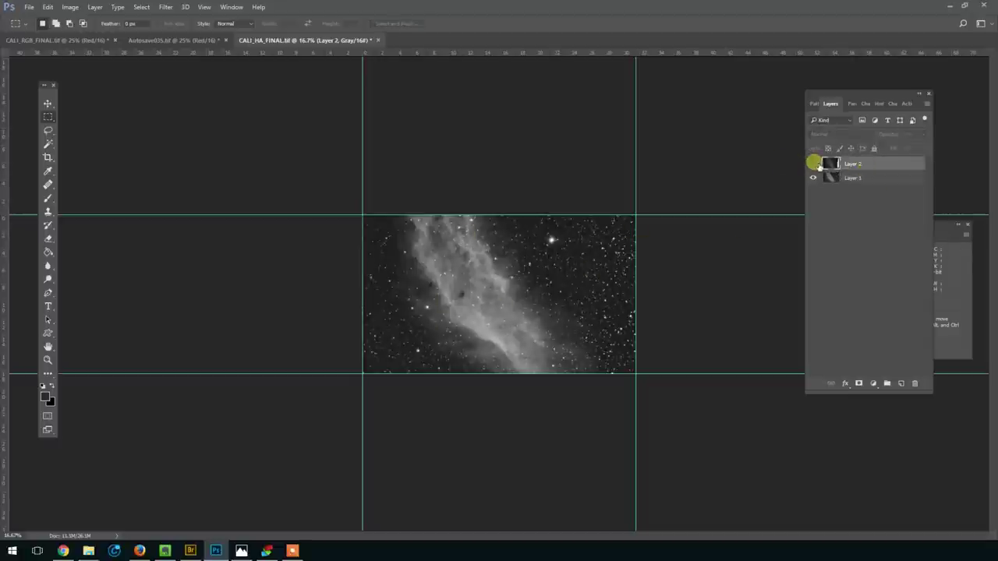
click(813, 164)
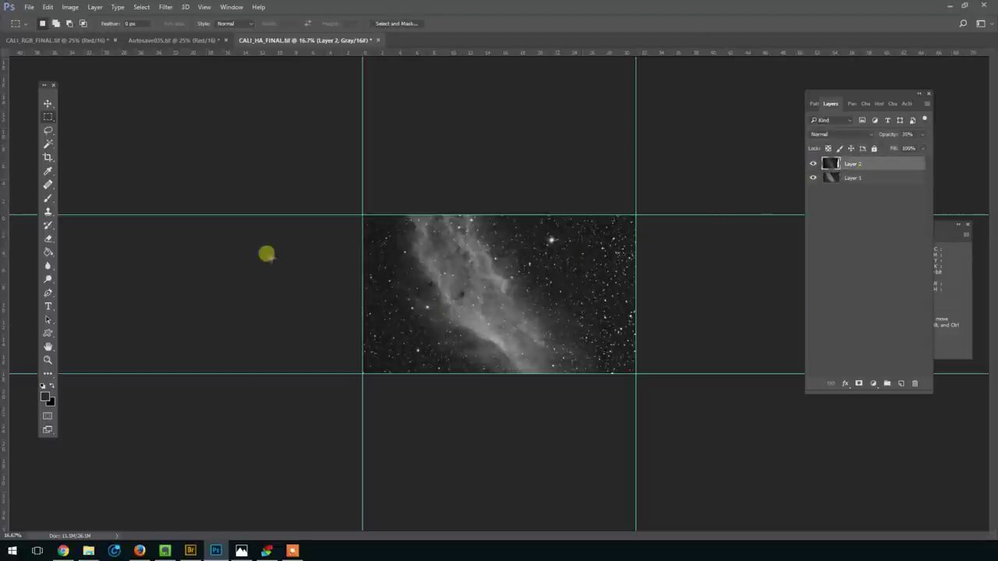
Step: Zoom in on the nebula and toggle Layer 2 to compare the blend
click(47, 361)
click(492, 291)
click(468, 323)
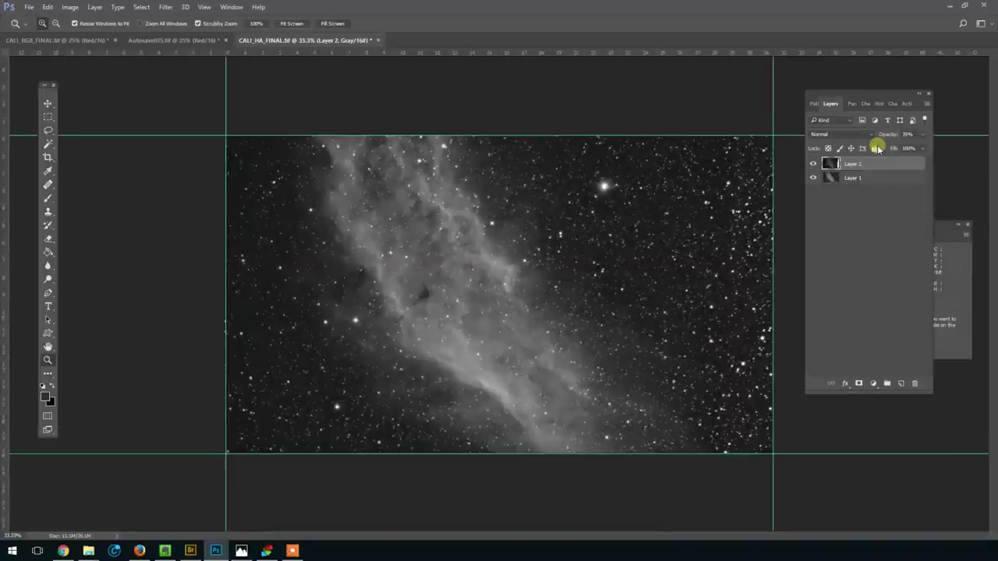
click(811, 165)
click(812, 165)
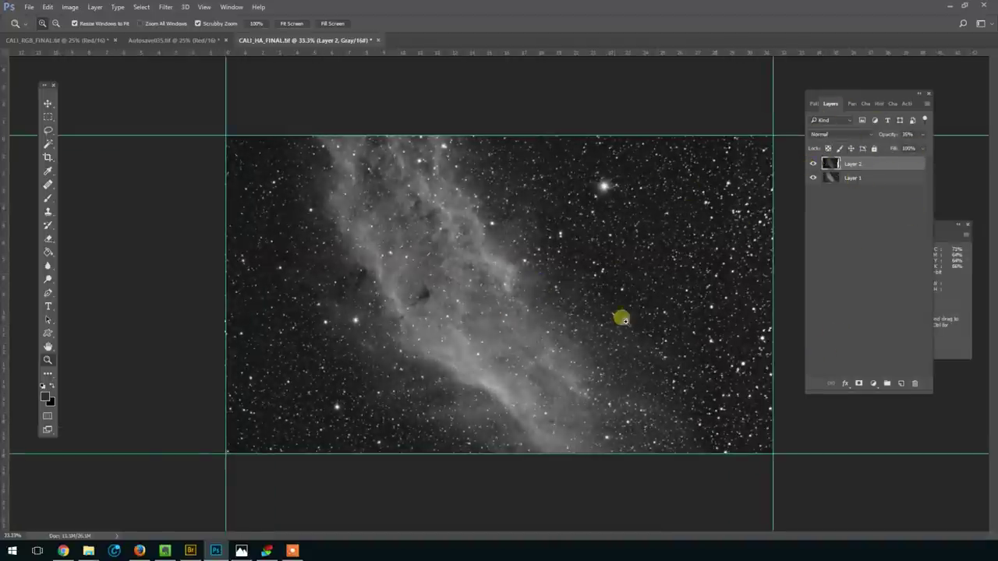
alt+click(586, 273)
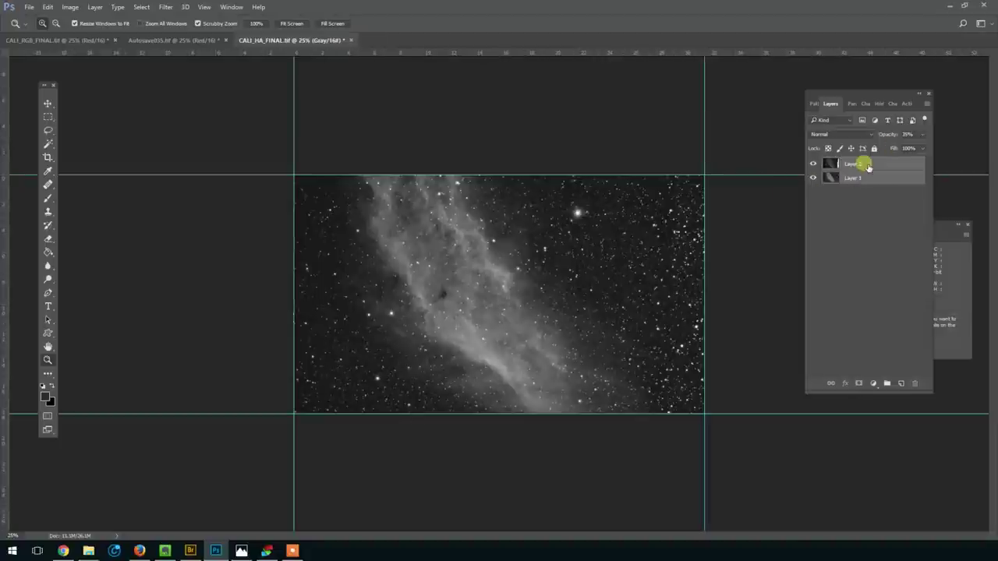
right_click(878, 220)
Step: Merge the visible layers and save as a layered TIFF with '_HAR' added to the name
click(757, 377)
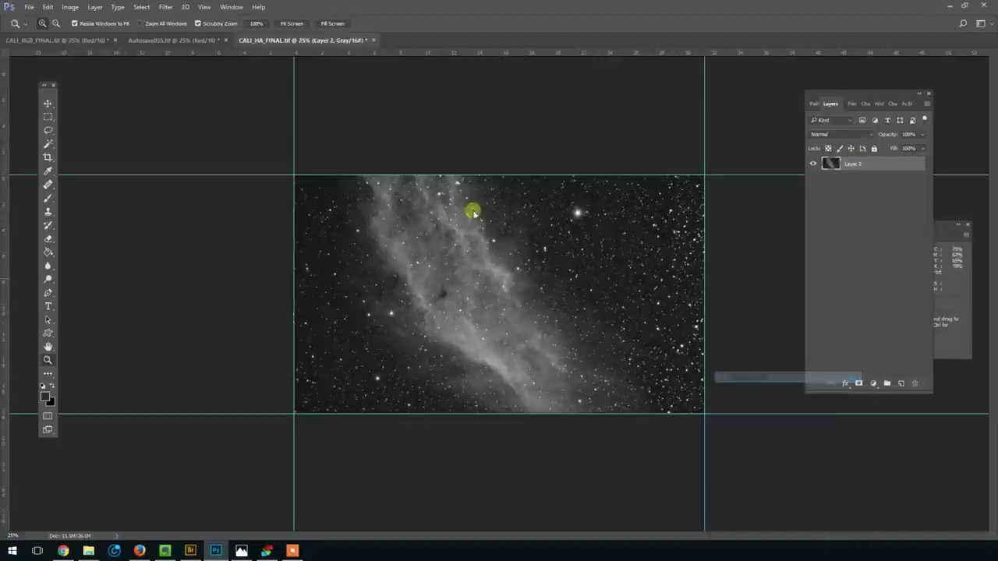
click(28, 7)
click(67, 120)
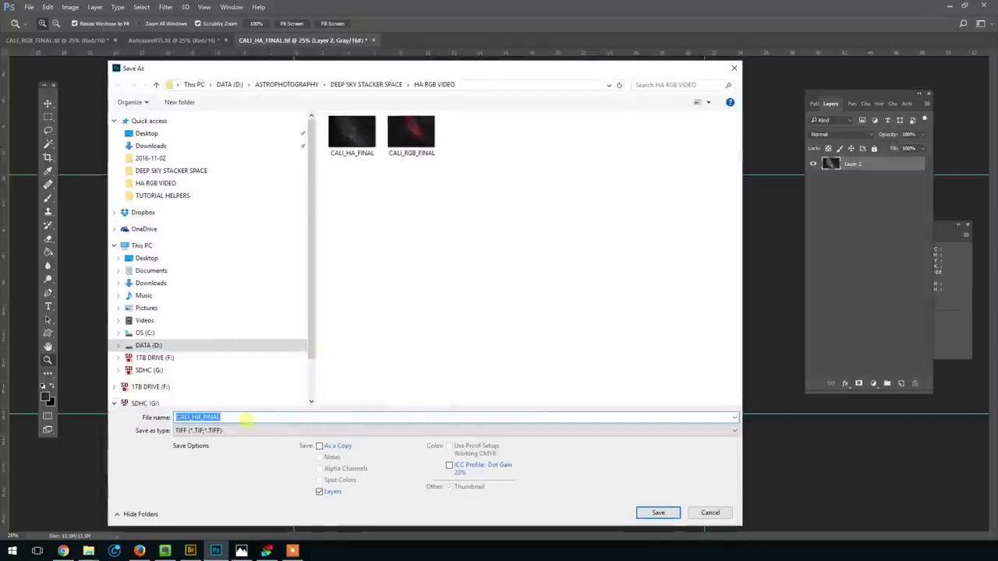
click(255, 417)
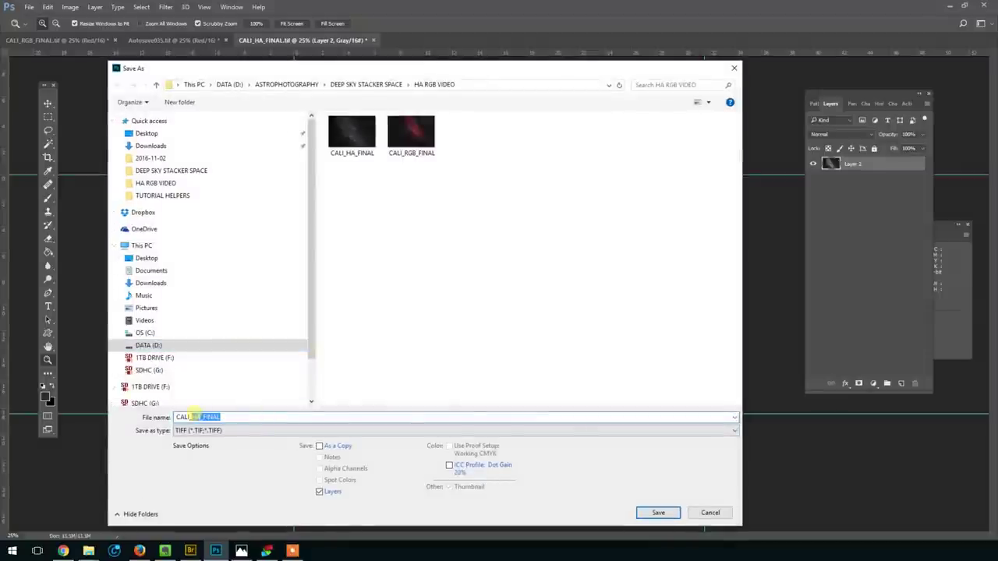
text(_HAR)
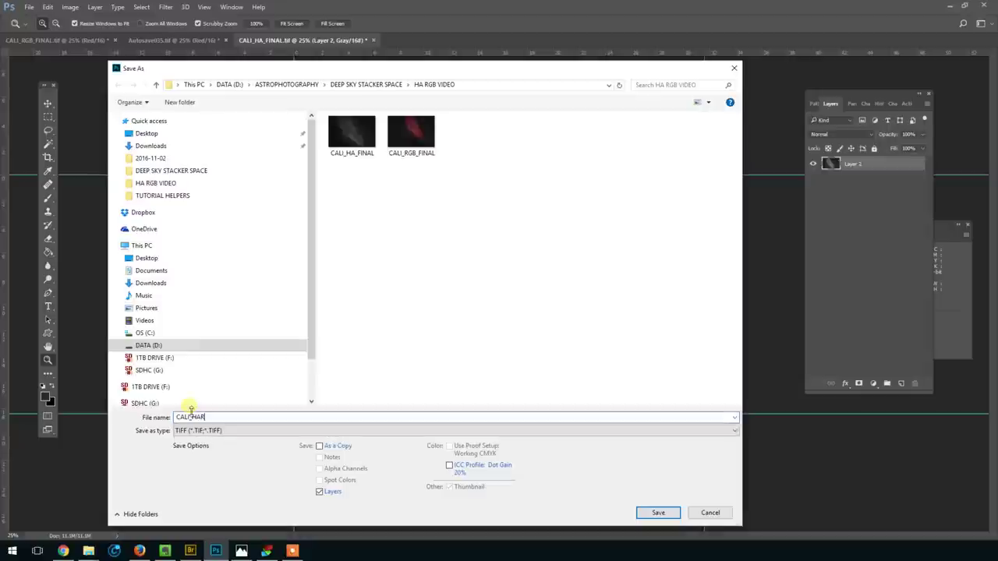
click(659, 513)
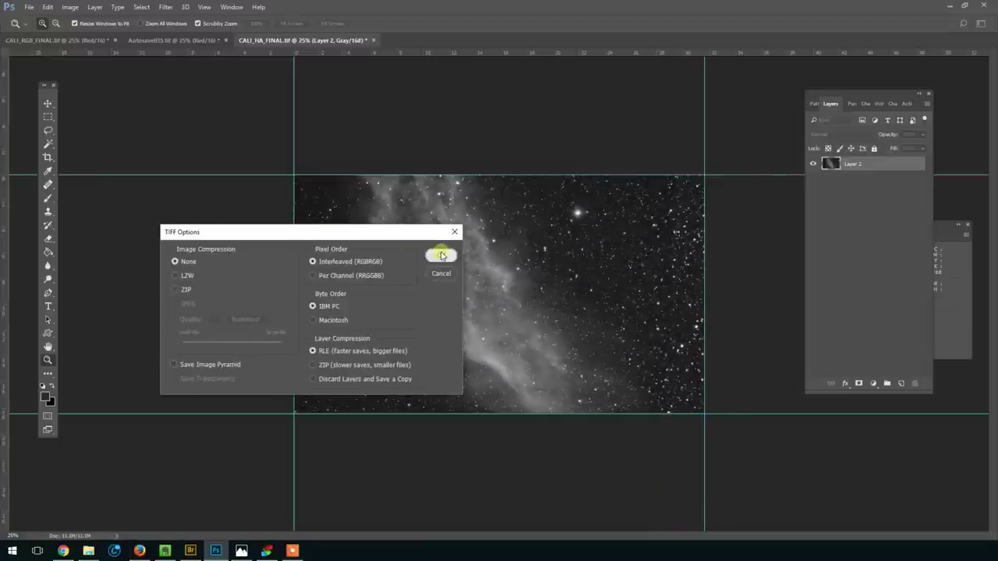
click(441, 256)
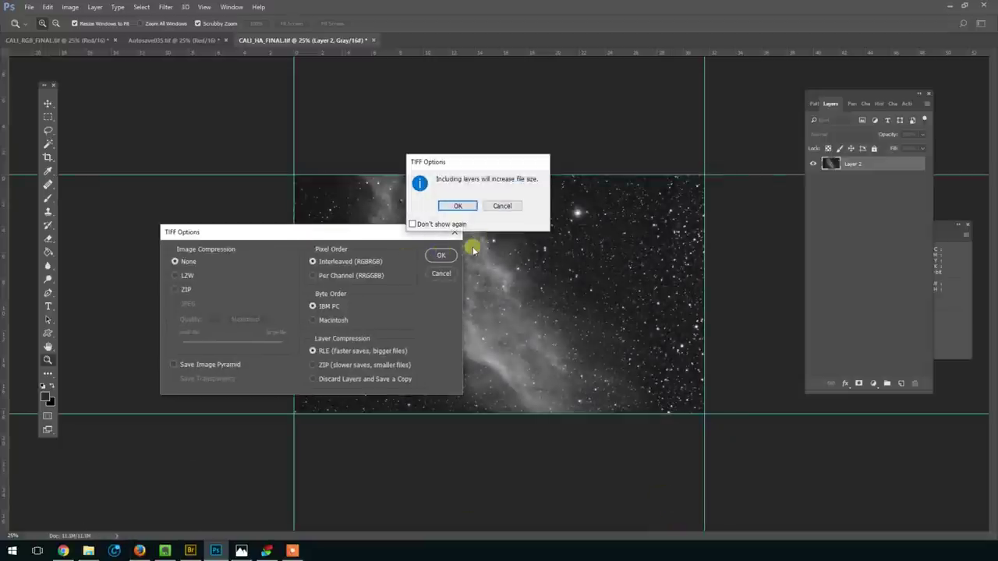
click(465, 206)
right_click(513, 252)
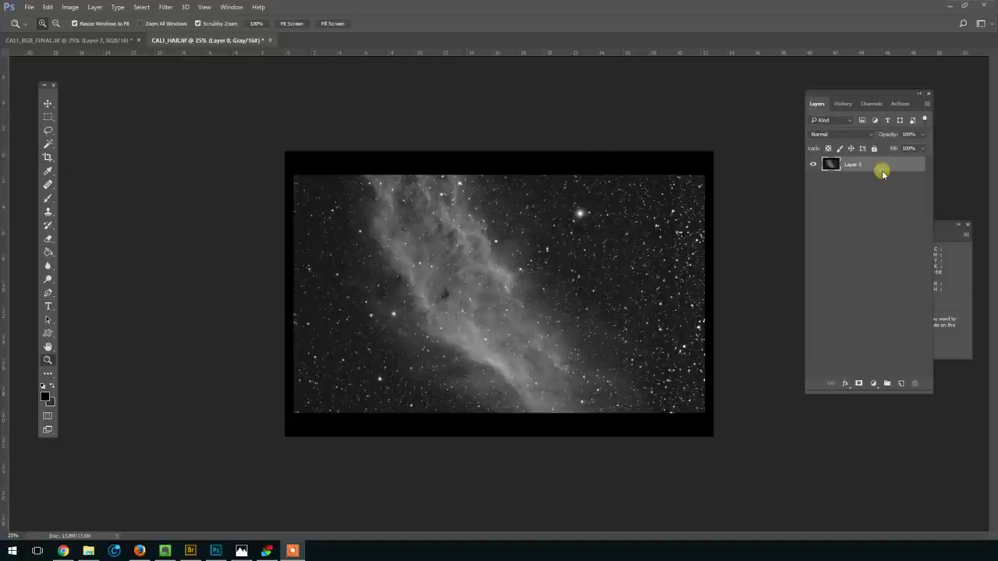
Step: Select all of the Ha image and switch to CALI_RGB_FINAL
click(48, 116)
key(ctrl+a)
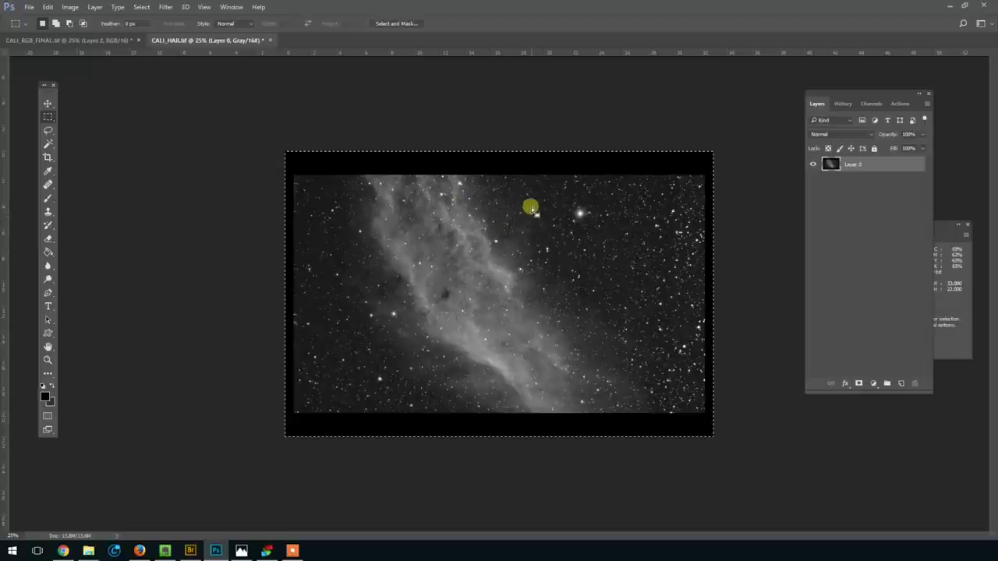
click(71, 41)
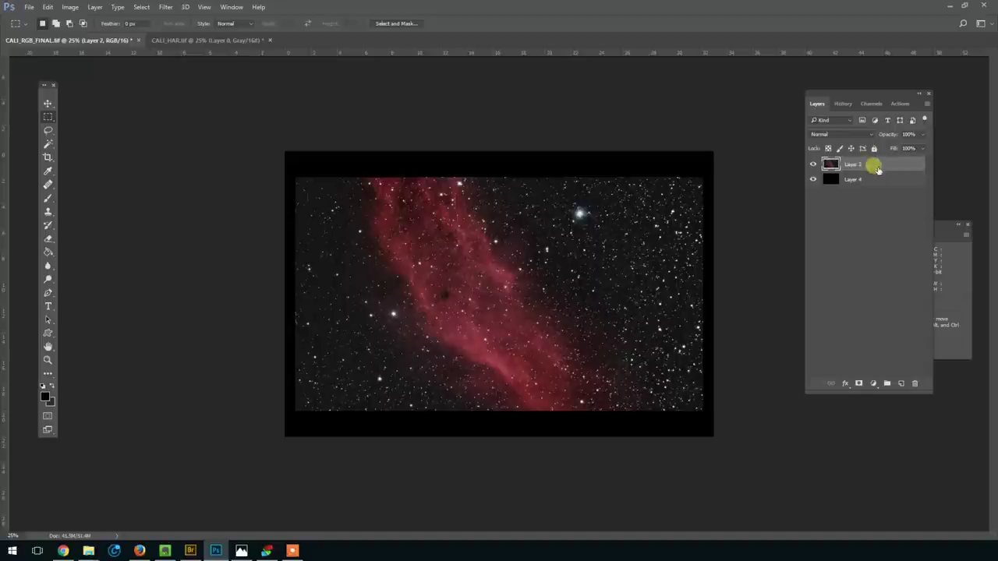
Step: Inspect the Red channel, select the whole colour image and restore the RGB composite at 50% zoom
click(880, 102)
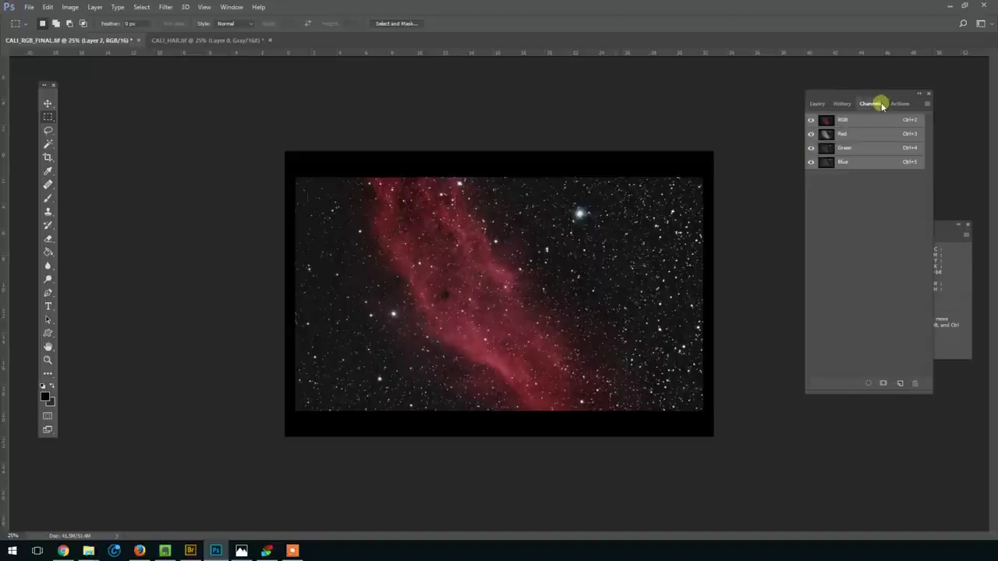
click(851, 134)
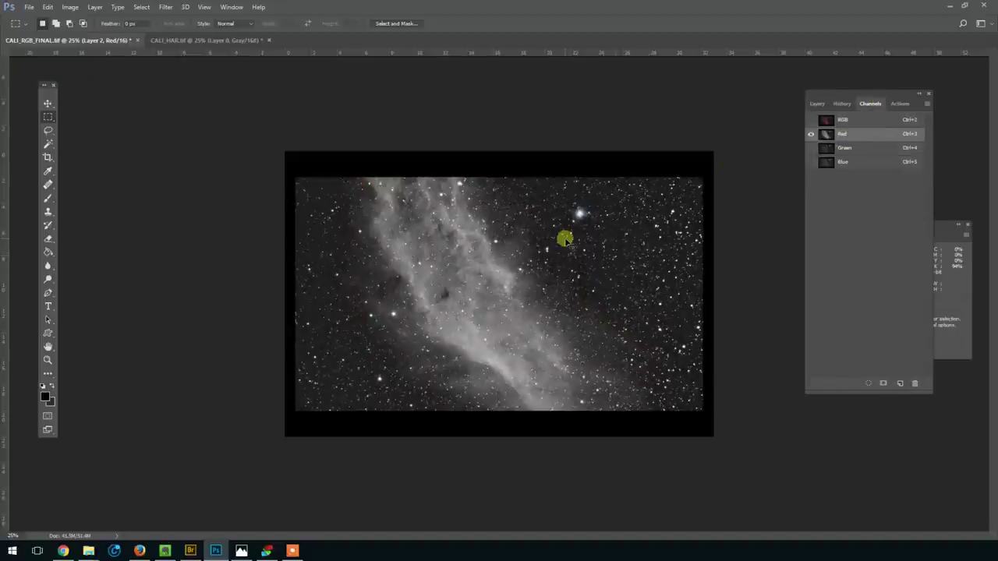
key(ctrl+a)
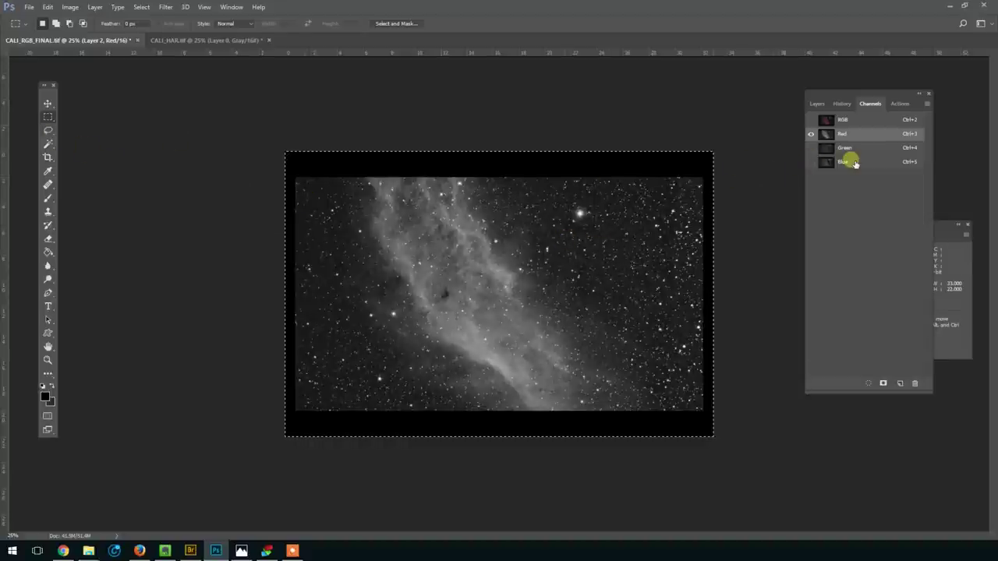
click(810, 121)
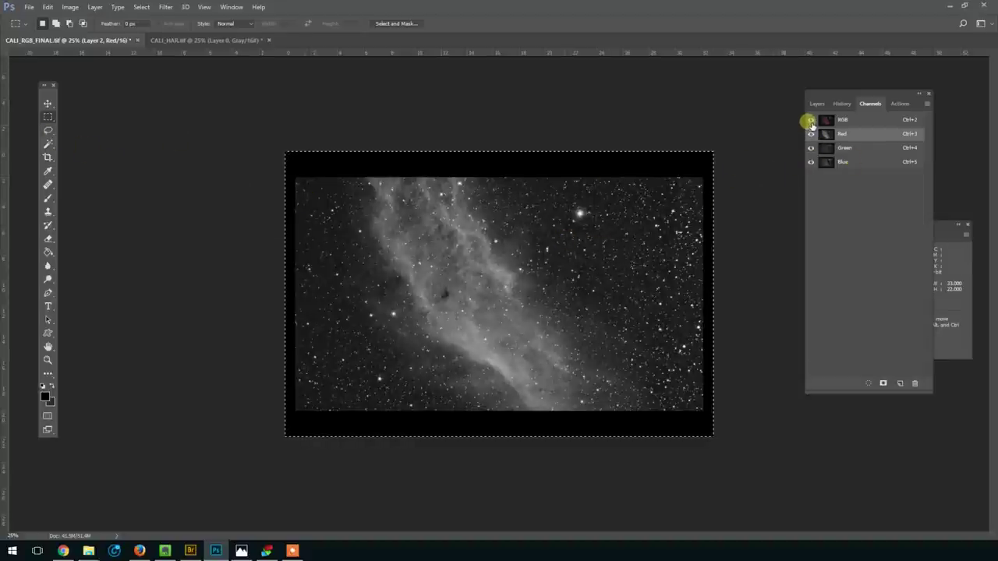
click(47, 360)
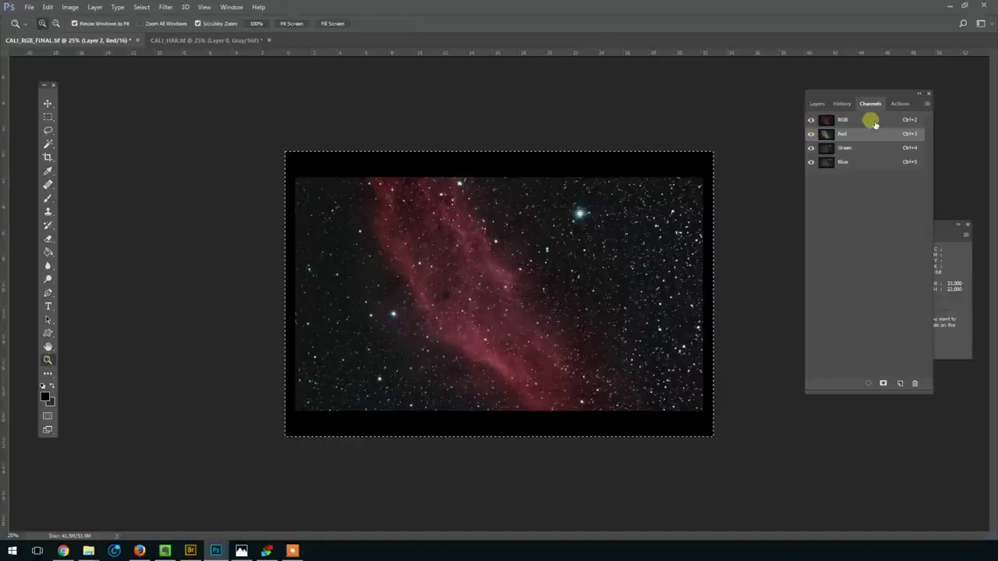
click(847, 121)
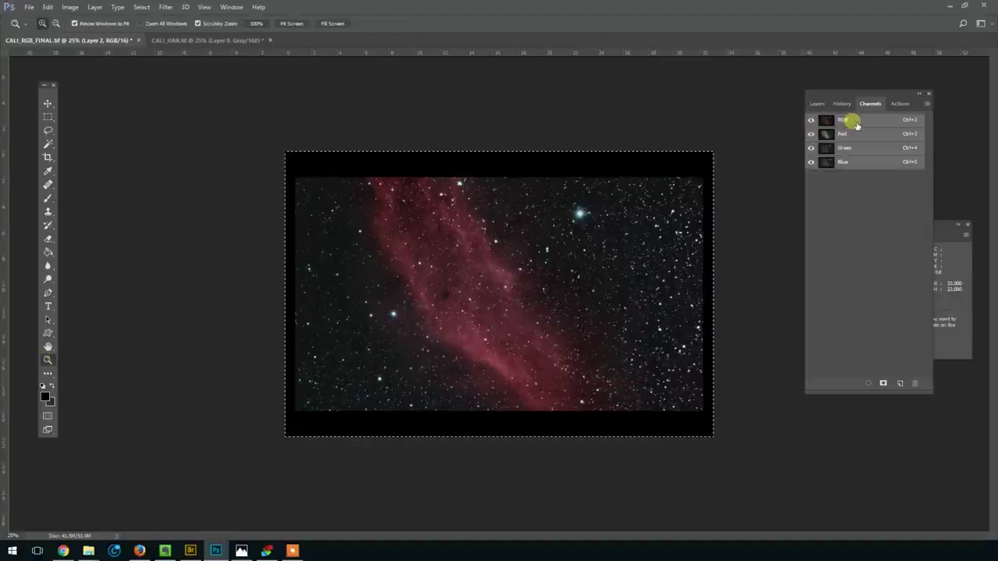
drag(499, 339, 573, 297)
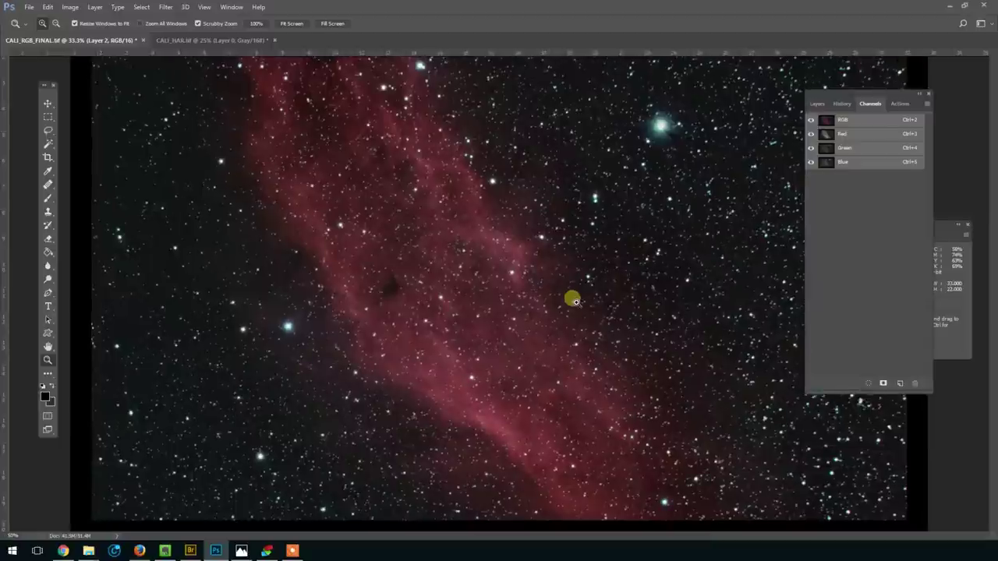
Step: Zoom the colour image out to 33.3%
right_click(470, 274)
click(517, 339)
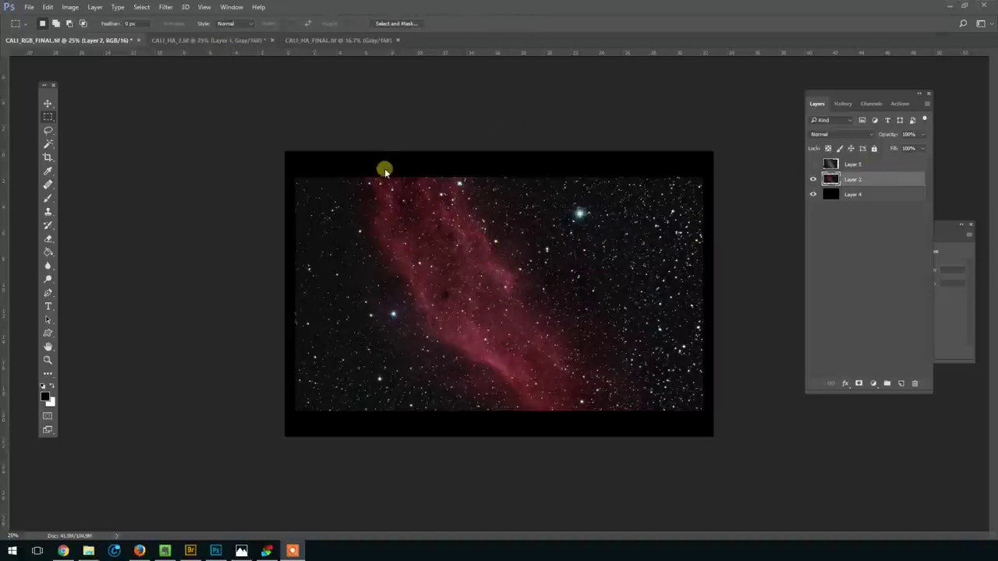
Step: Apply Dust & Scratches with a 10-pixel radius to the colour Layer 2
click(141, 8)
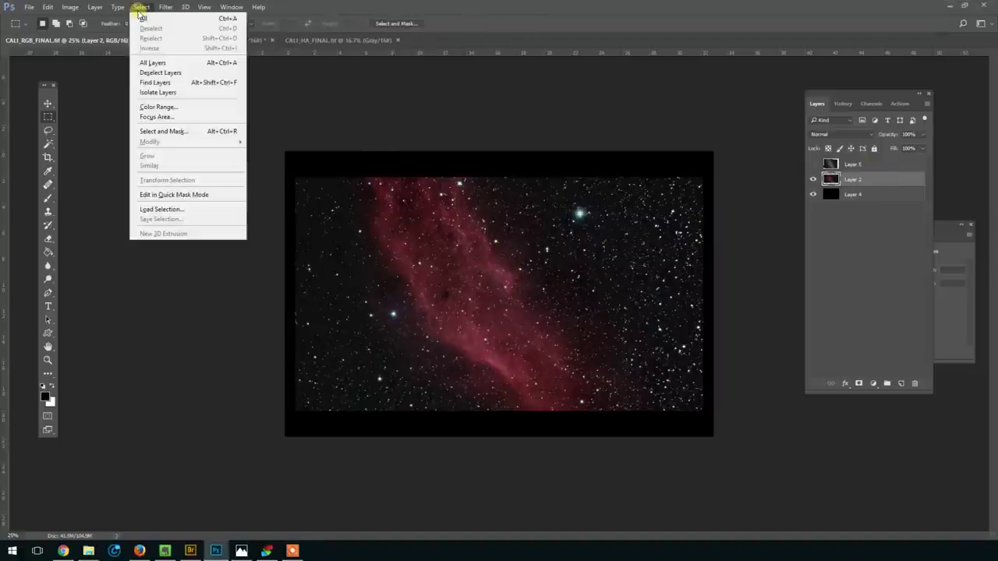
mouse_move(166, 8)
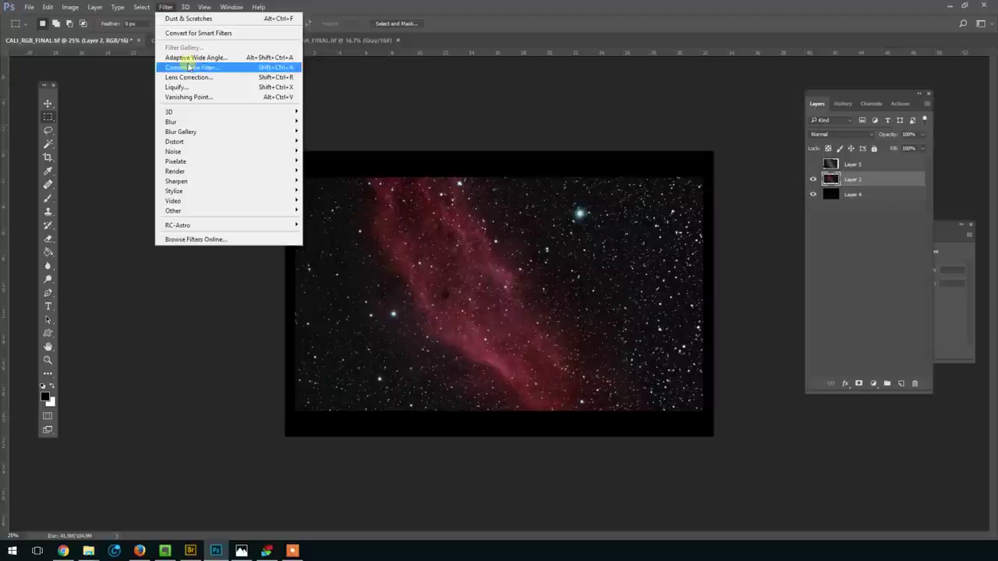
mouse_move(226, 124)
mouse_move(278, 150)
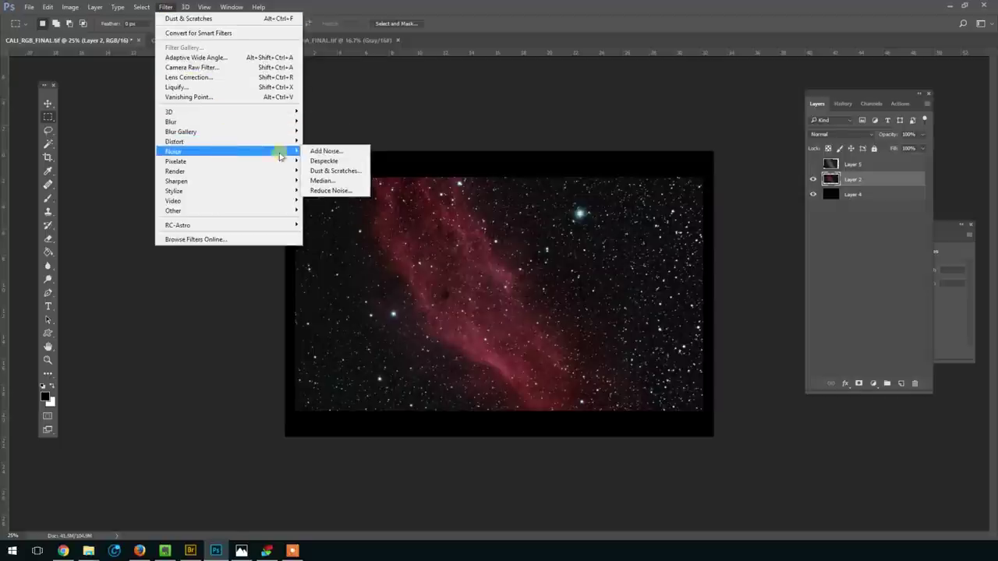
click(352, 171)
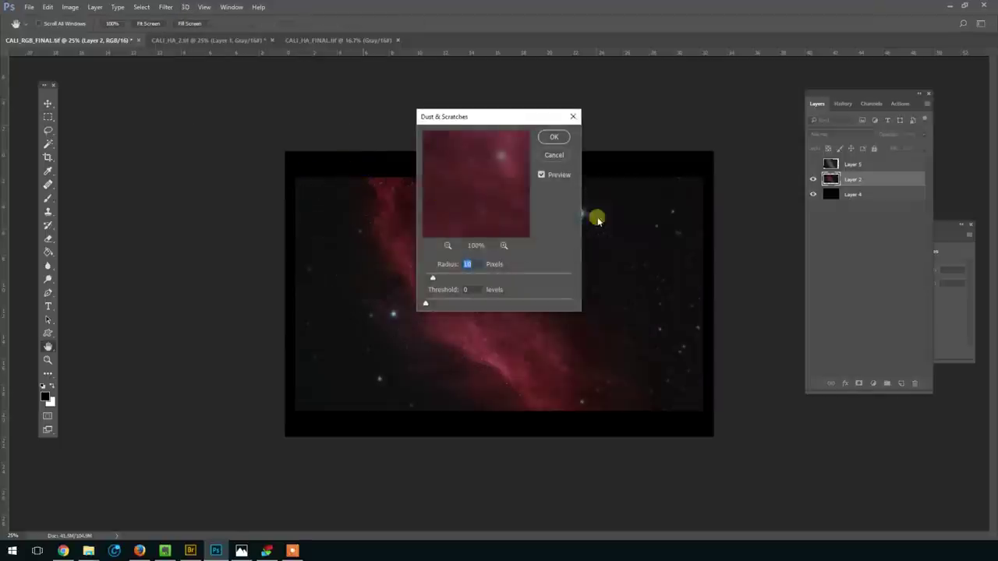
drag(527, 121, 311, 95)
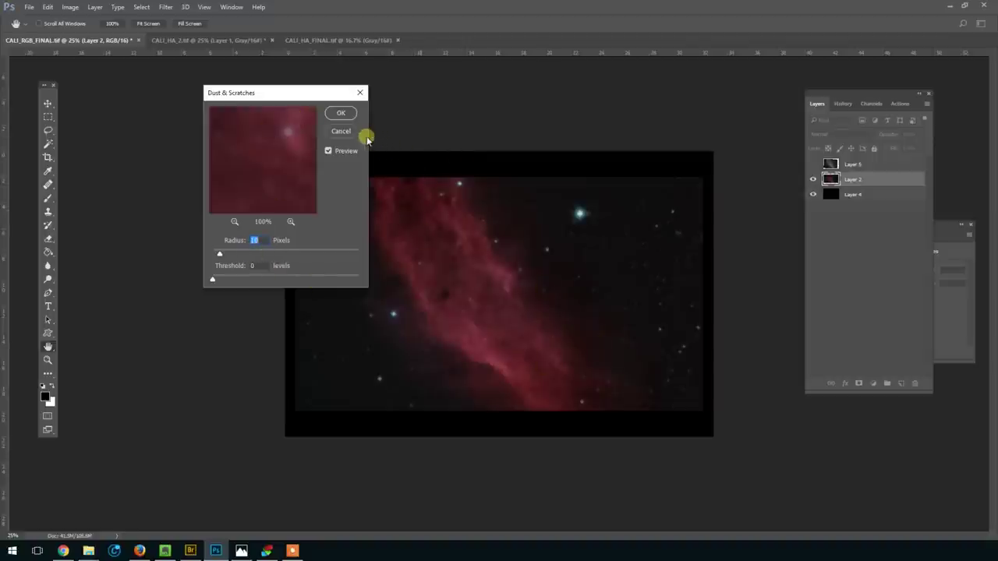
click(348, 117)
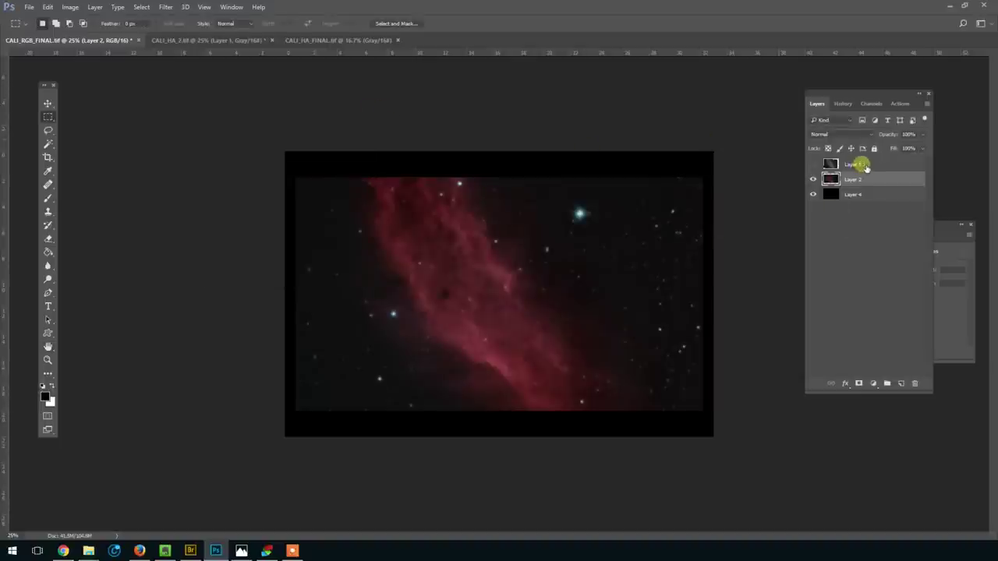
click(185, 40)
Step: Back in CALI_RGB_FINAL, show Layer 5 and set its blend mode to Luminosity
key(ctrl+a)
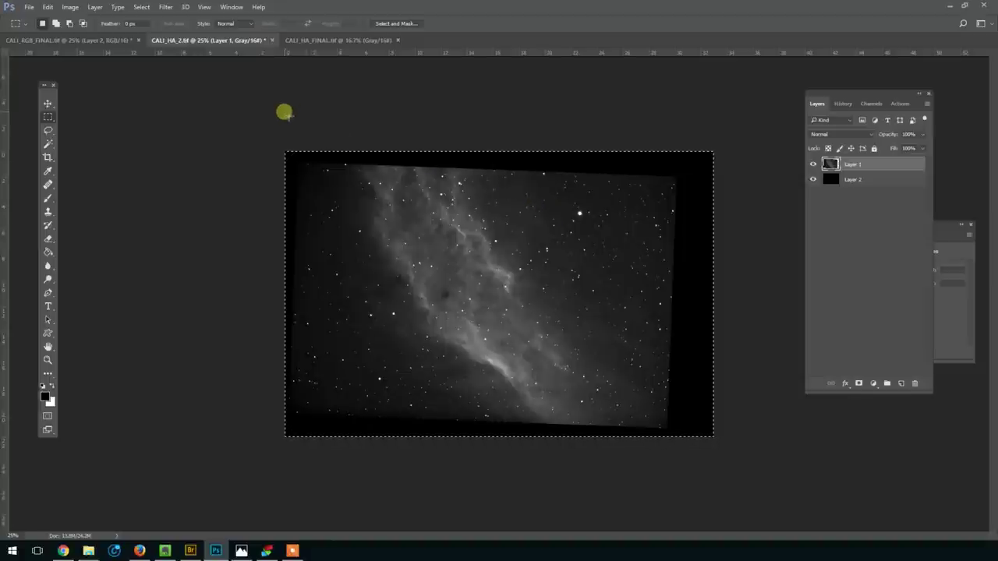
click(69, 40)
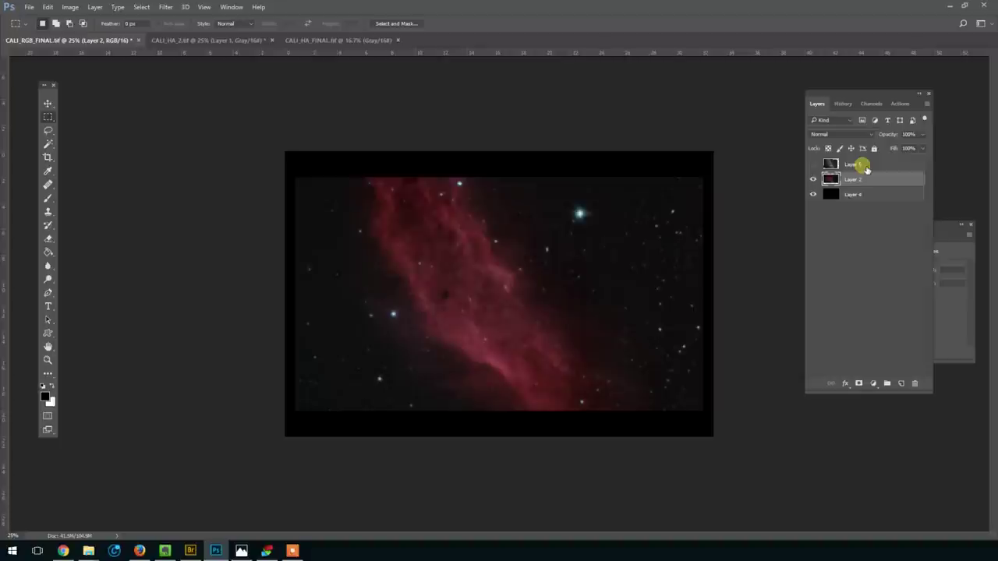
click(813, 164)
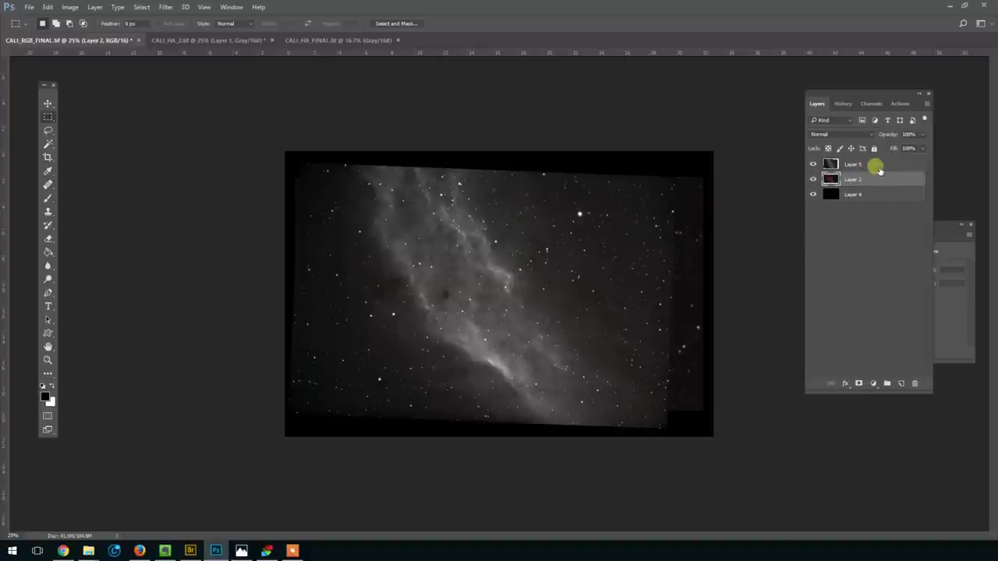
click(875, 164)
click(870, 136)
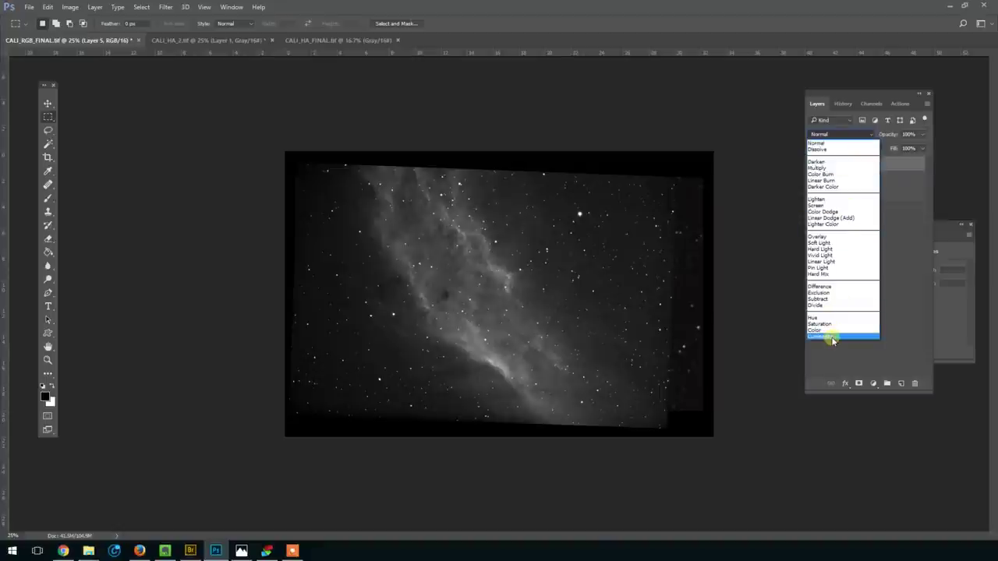
click(832, 336)
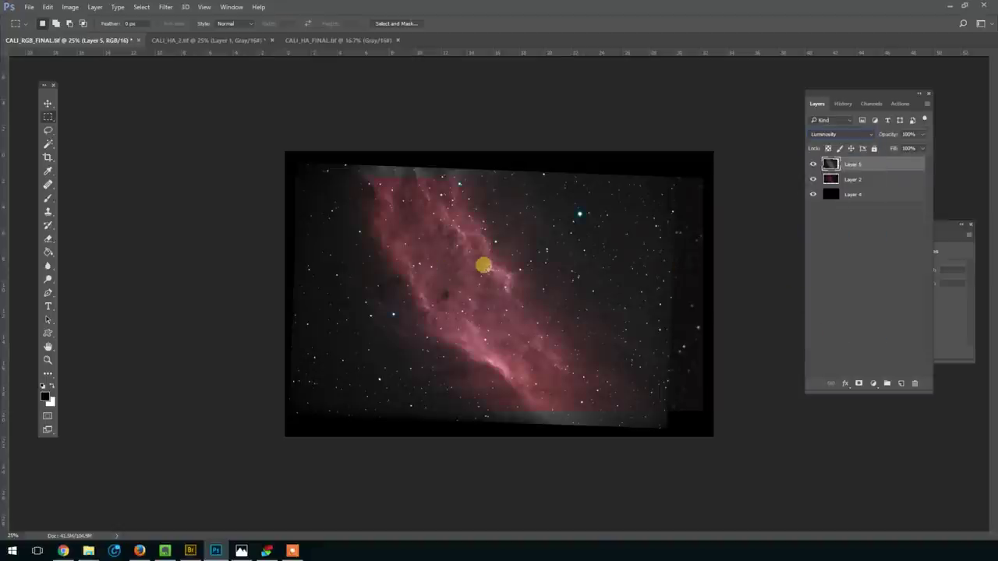
click(47, 359)
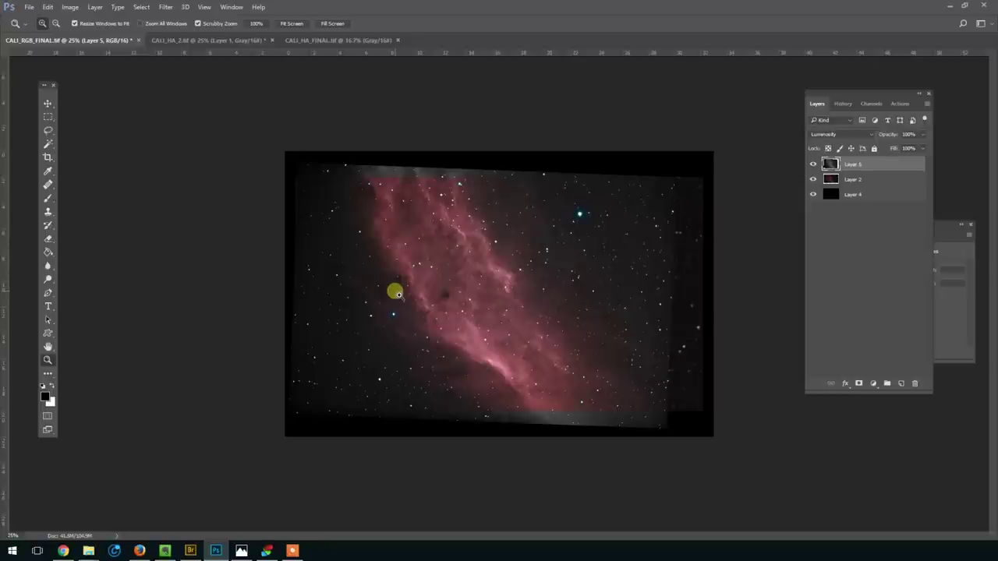
Step: Set Layer 5's opacity to 75%, check the result zoomed in, then select Layer 2
click(922, 134)
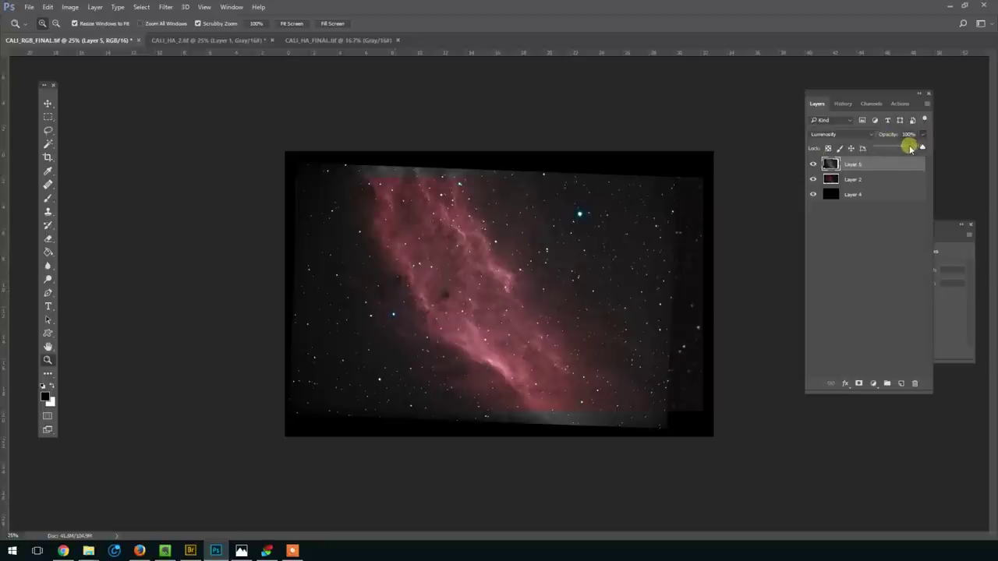
drag(909, 148, 911, 148)
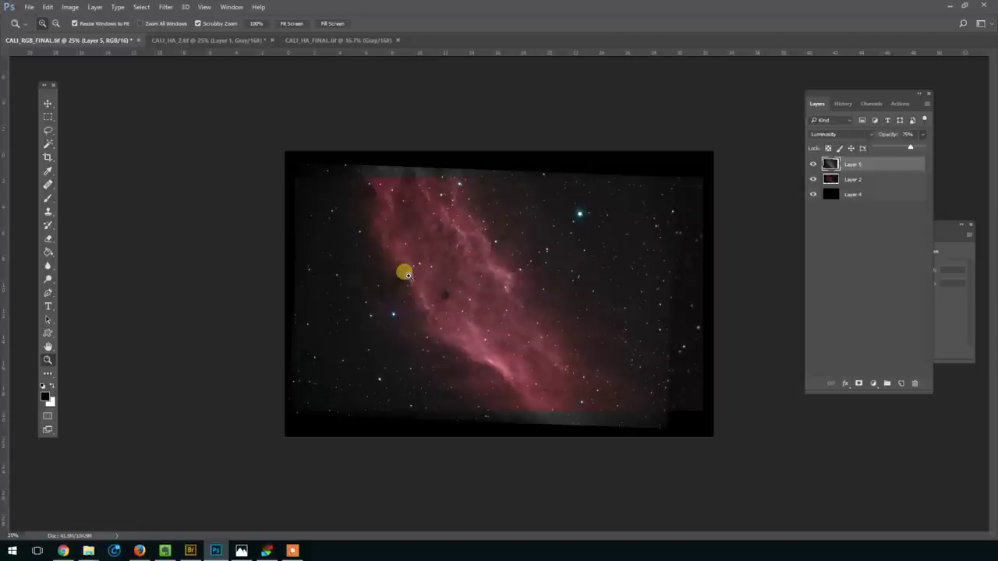
click(493, 316)
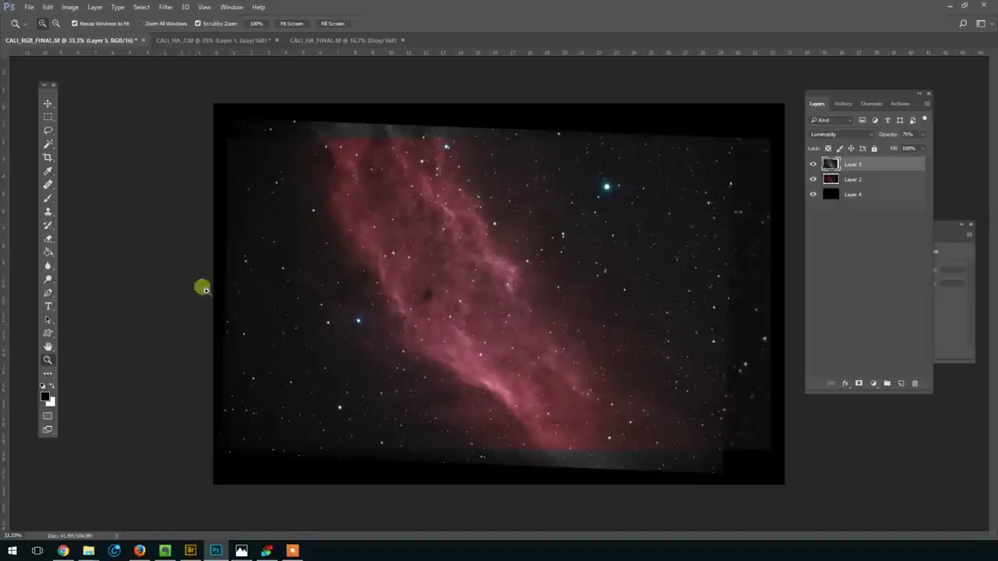
alt+click(442, 333)
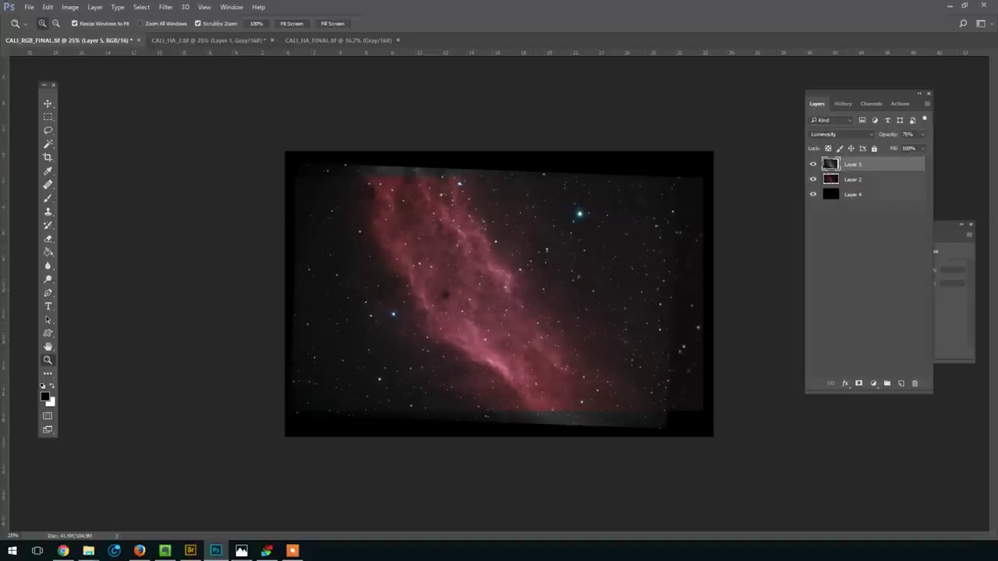
key(alt+Tab)
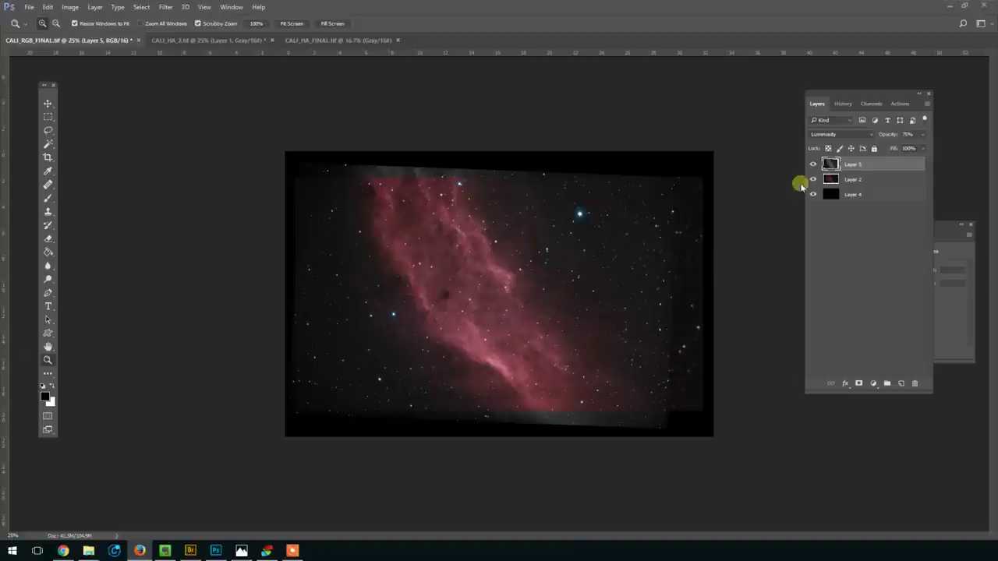
click(886, 176)
click(881, 180)
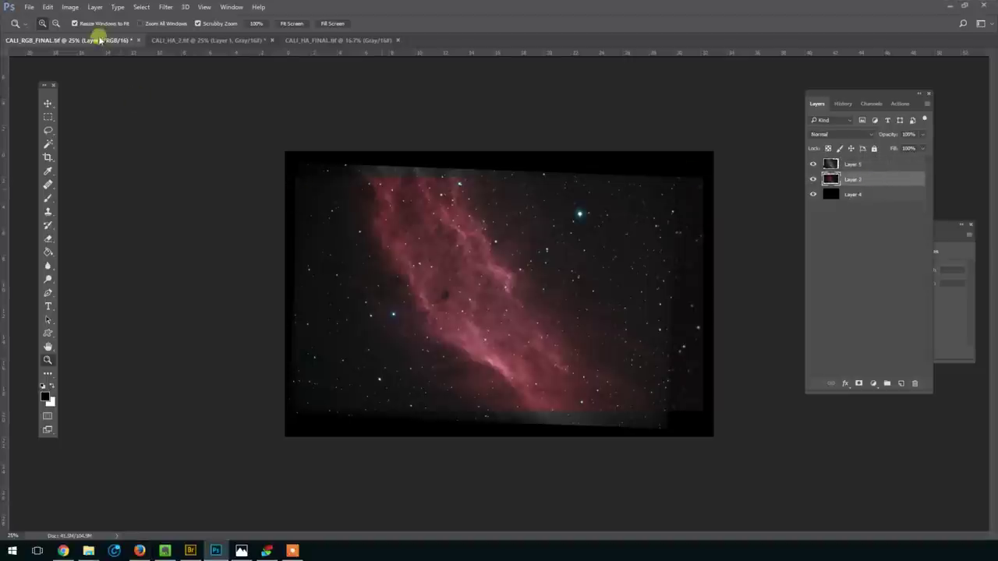
click(70, 7)
Step: Brighten Layer 2's midtones with an upward Curves adjustment
mouse_move(140, 39)
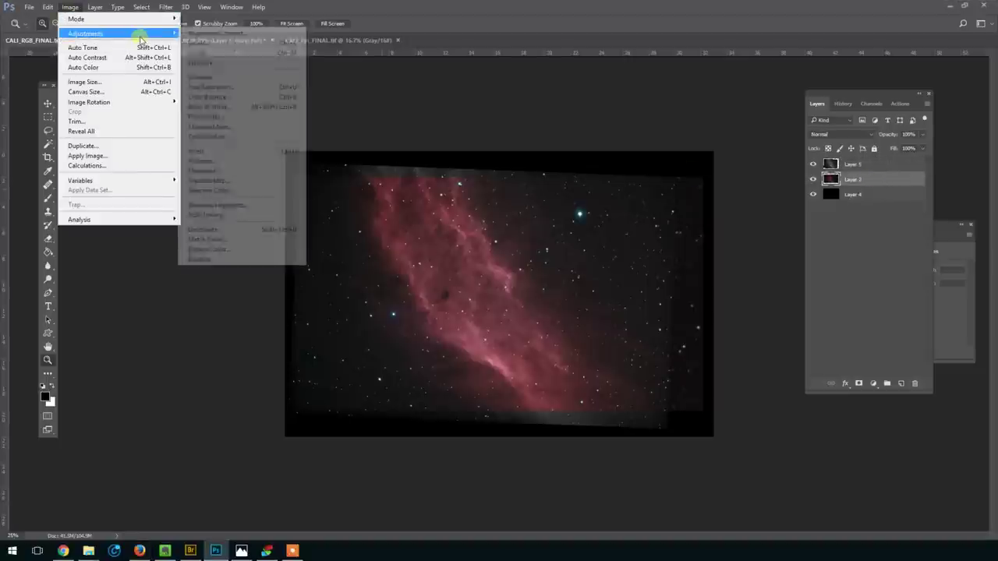
click(248, 53)
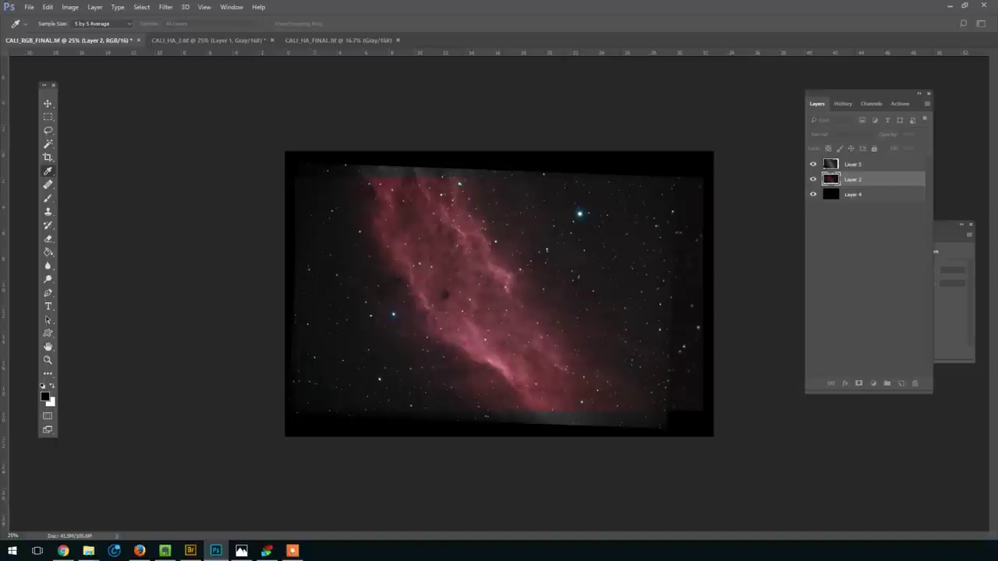
key(ctrl+m)
drag(245, 111, 269, 110)
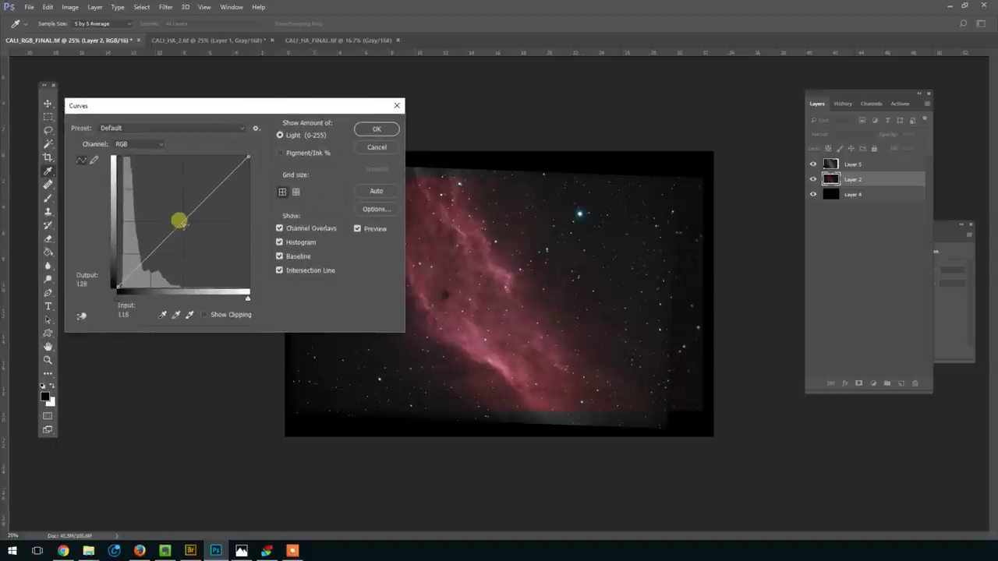
drag(179, 227, 173, 218)
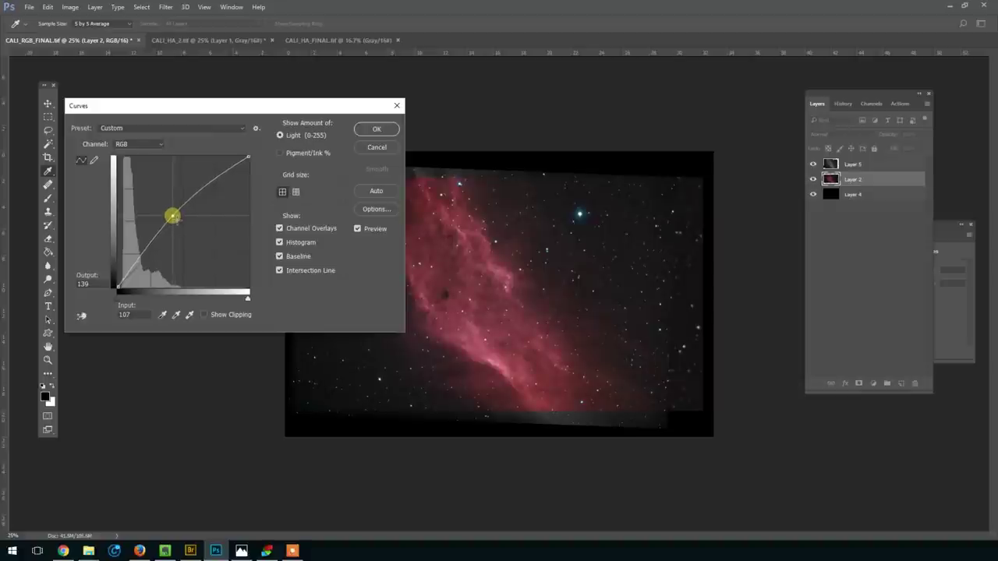
click(377, 130)
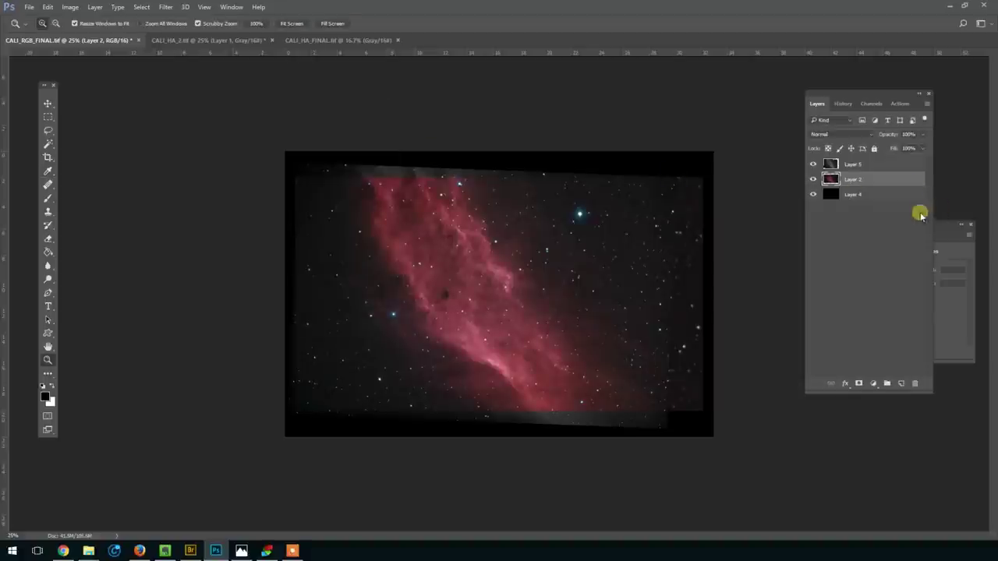
Step: Darken Layer 5's midtones with a Curves point from input 143 to output 119
click(896, 164)
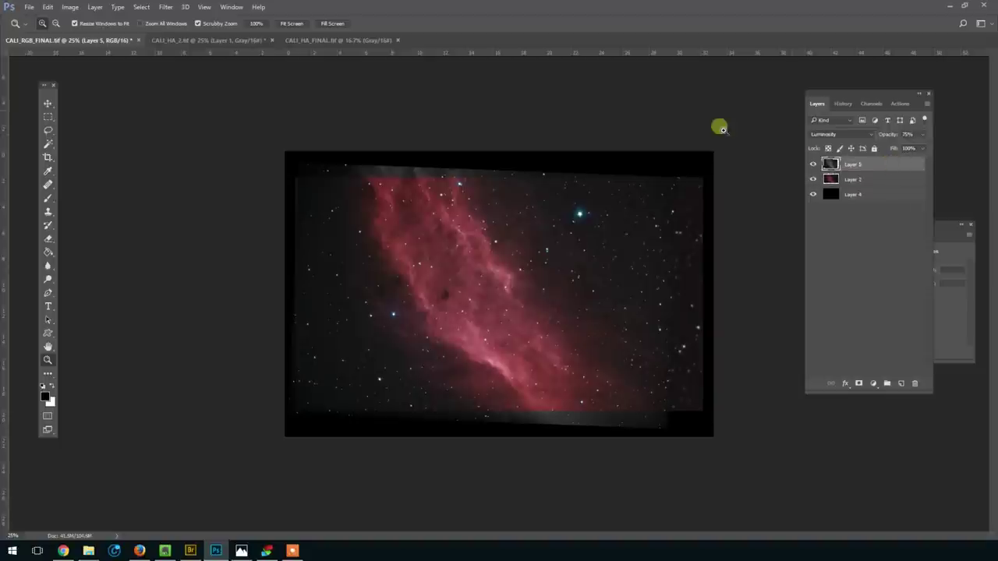
click(69, 7)
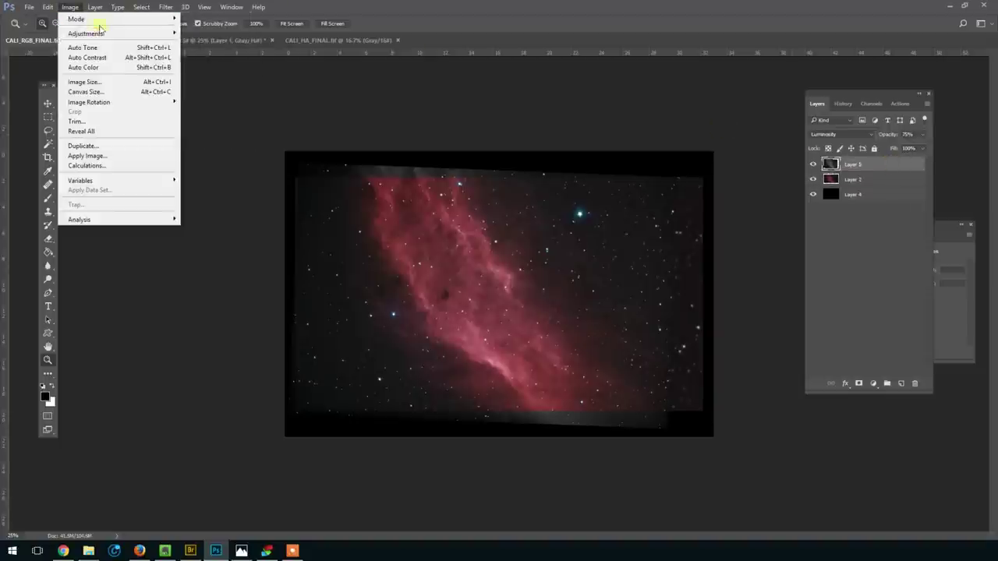
mouse_move(106, 32)
click(225, 53)
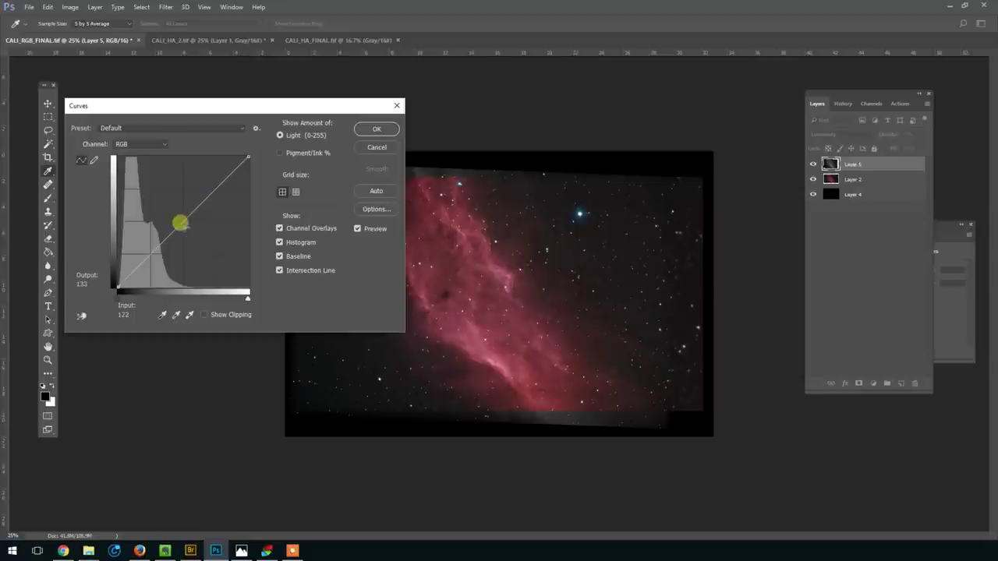
drag(179, 222, 191, 228)
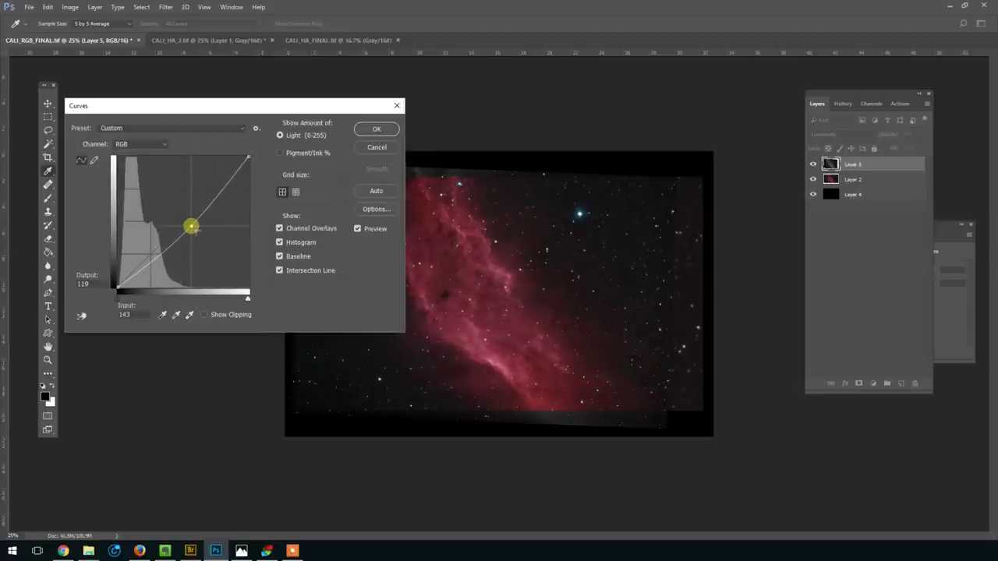
click(370, 130)
key(z)
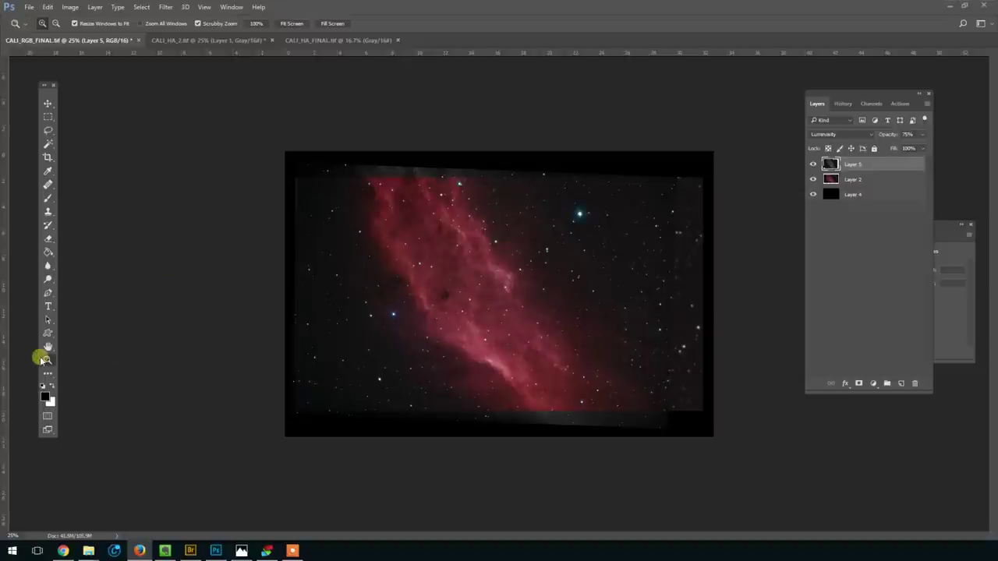
click(507, 343)
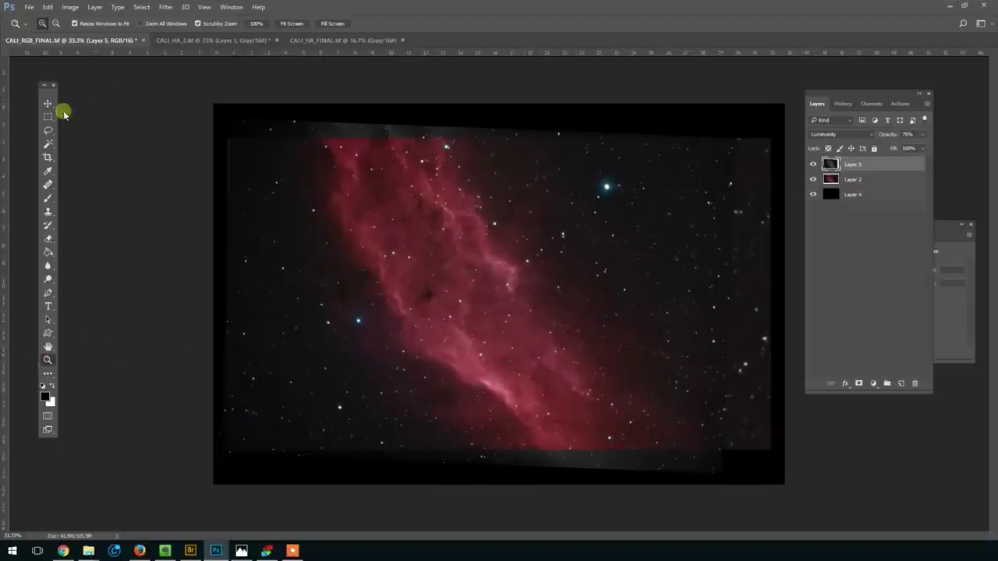
Step: Crop the image to a rectangle inside the uneven black stacking borders, then zoom out to view it
key(m)
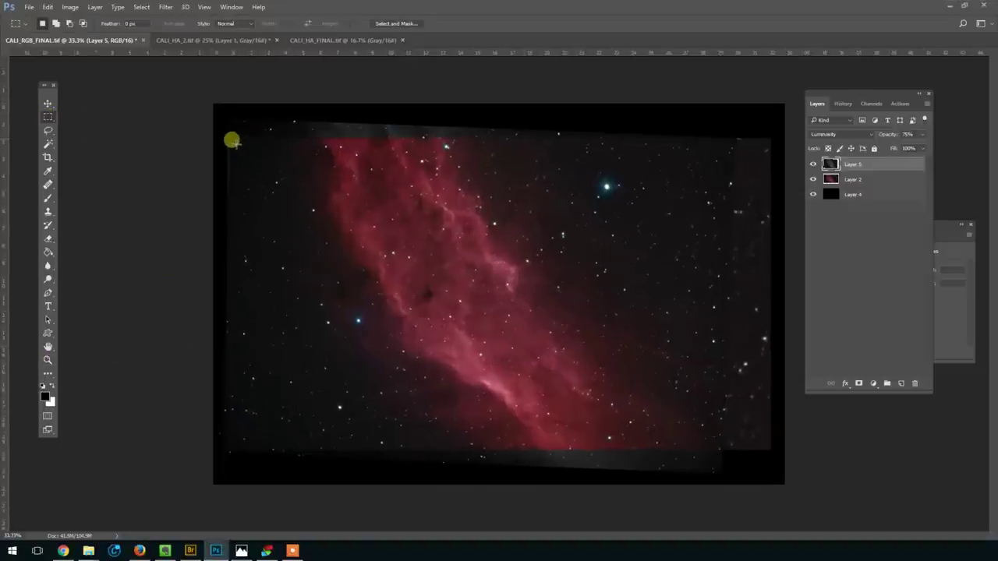
drag(233, 141, 718, 448)
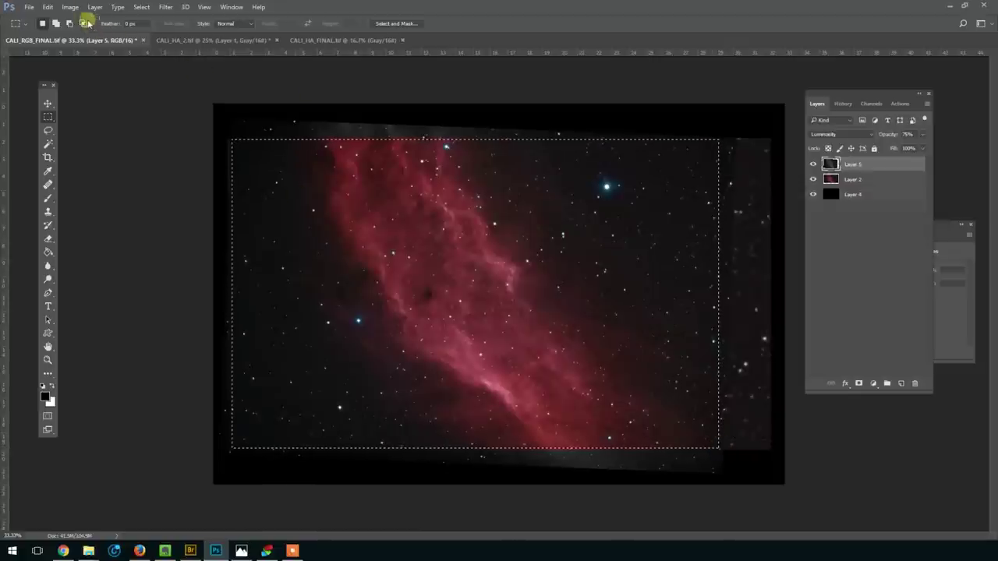
click(70, 7)
click(106, 112)
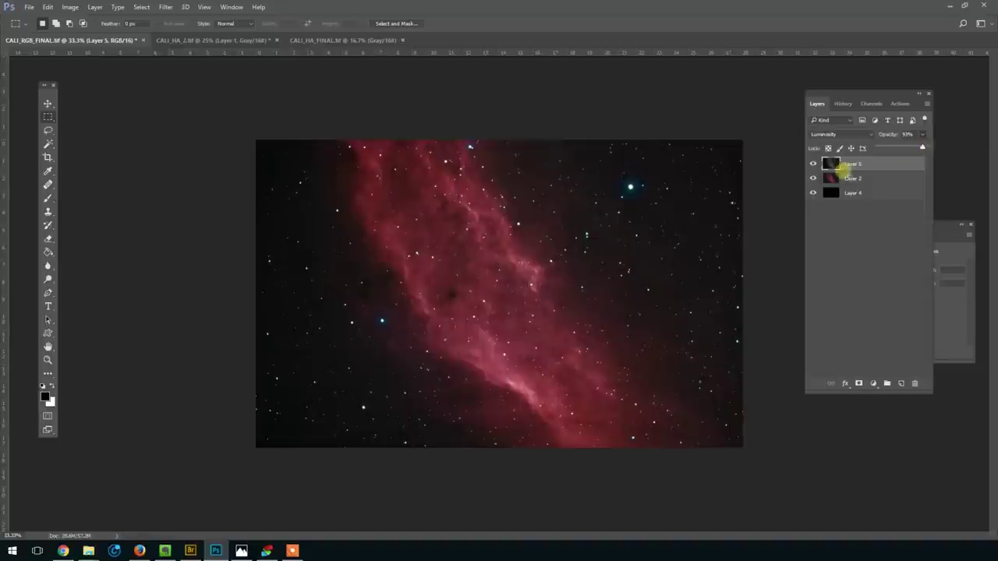
click(47, 359)
alt+click(515, 317)
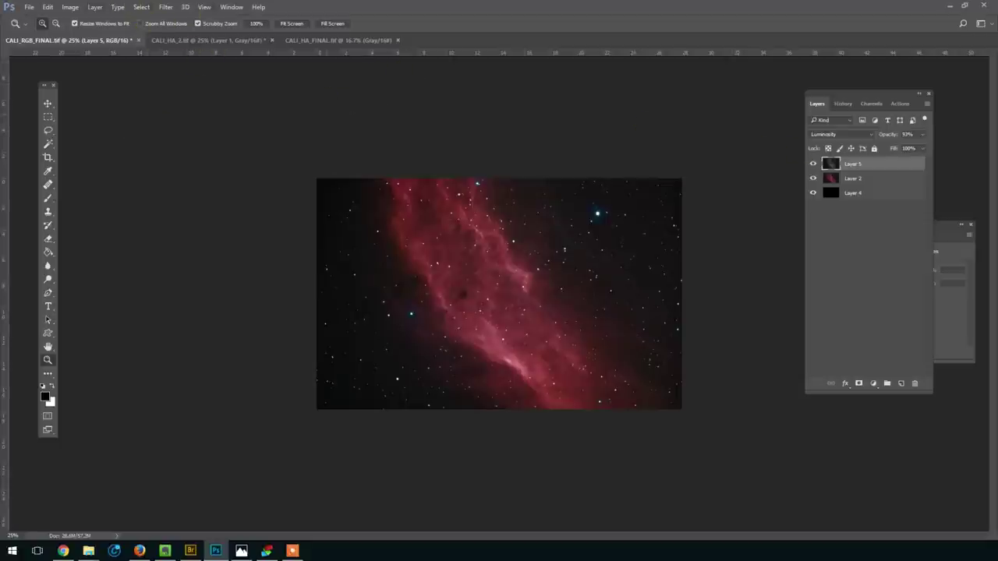
click(94, 7)
Step: Flatten all layers into a single Background layer and check the result
click(137, 368)
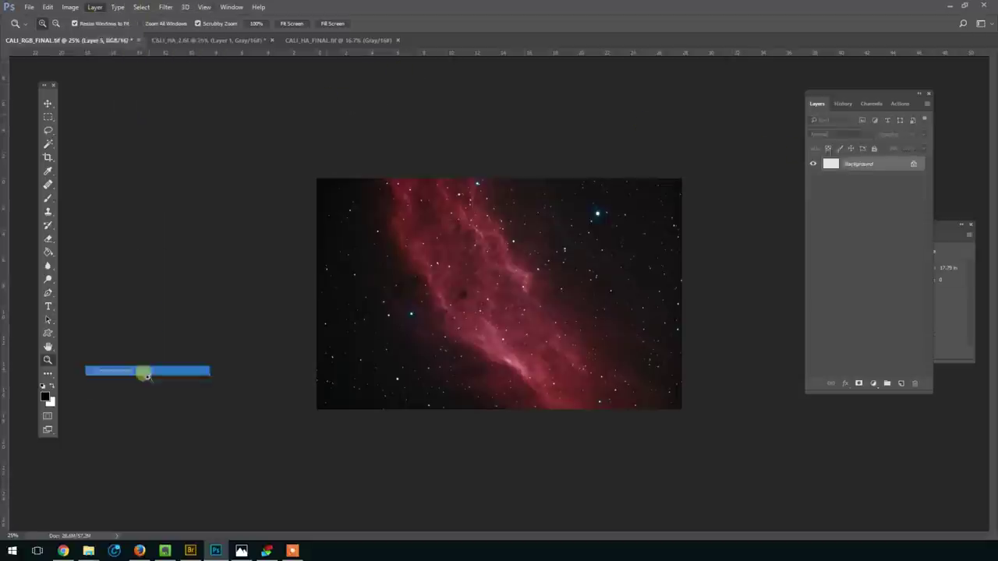
click(638, 285)
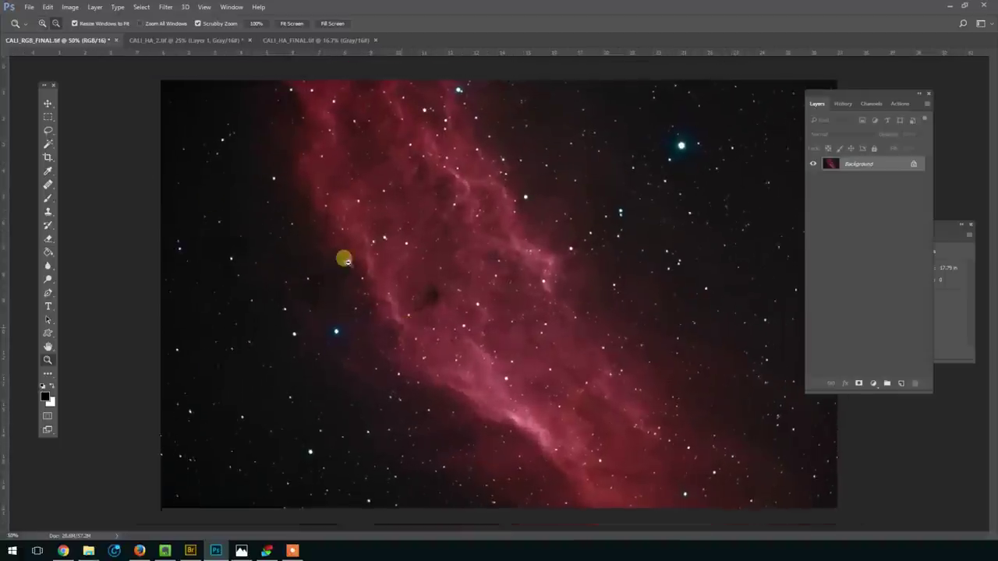
key(ctrl+minus)
Step: Apply a Levels adjustment to the flattened nebula image
click(69, 7)
mouse_move(86, 28)
click(234, 44)
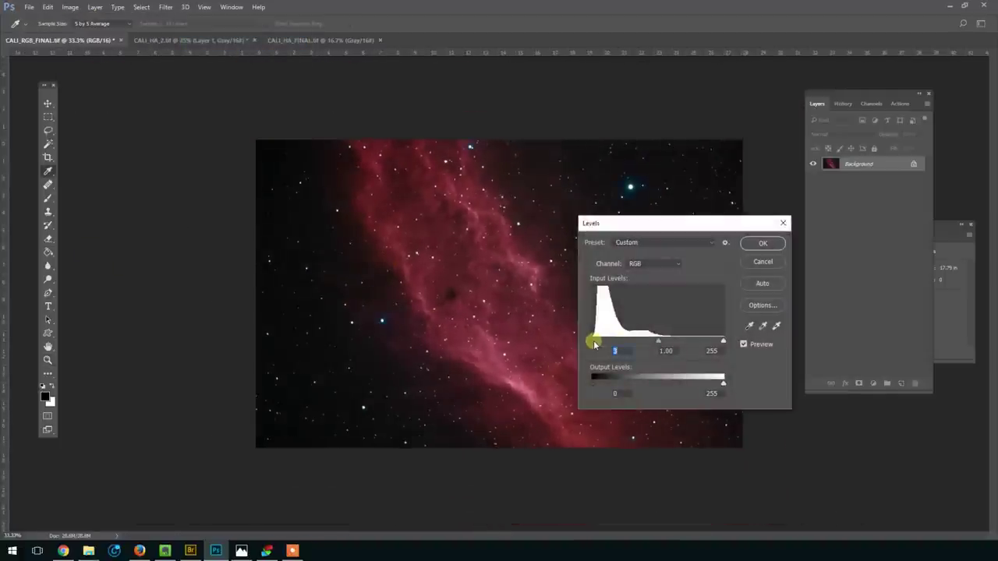
click(761, 245)
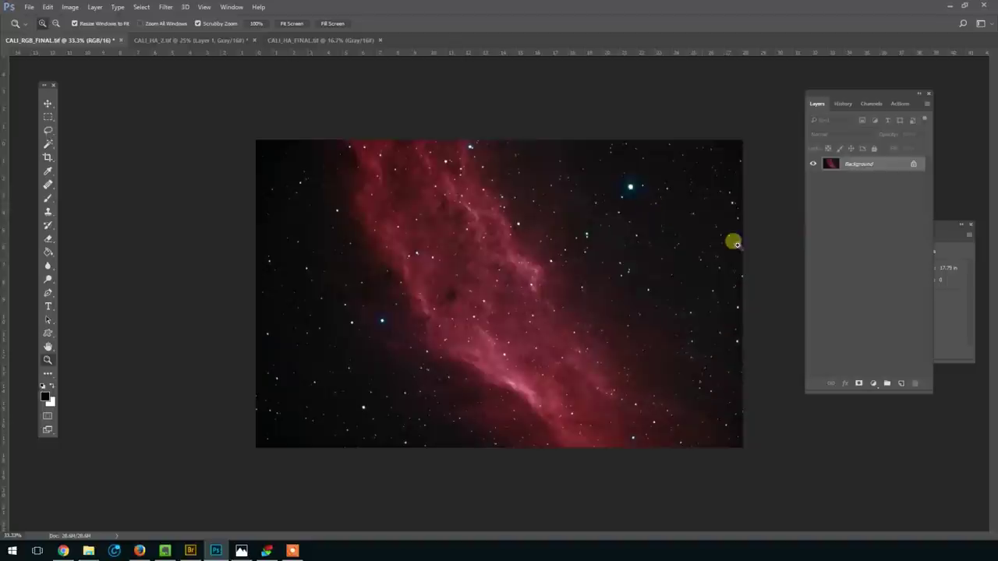
key(z)
alt+click(662, 293)
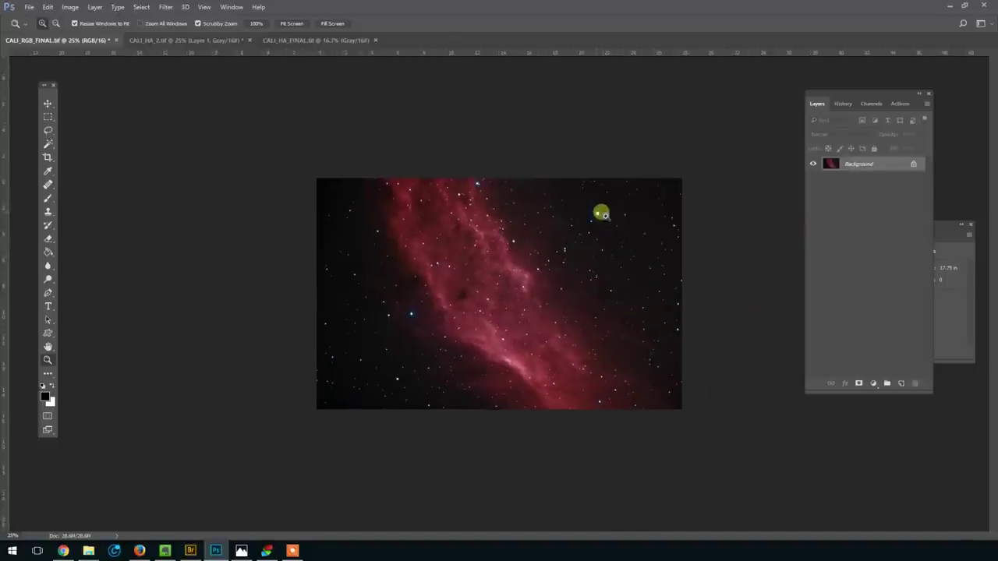
right_click(490, 266)
click(545, 326)
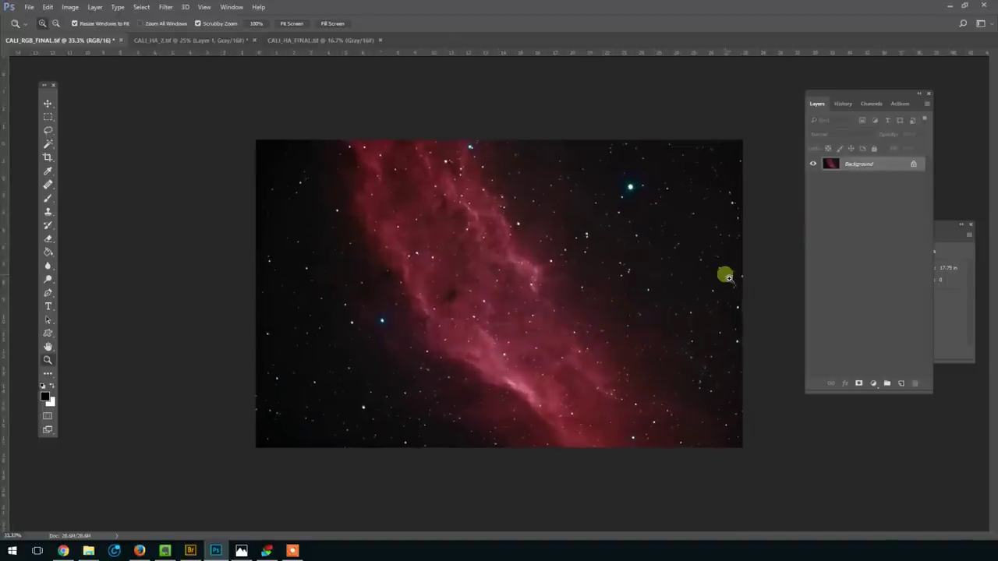
Step: Apply the Sharpen filter to crisp the nebula's stars and detail
click(166, 8)
mouse_move(295, 184)
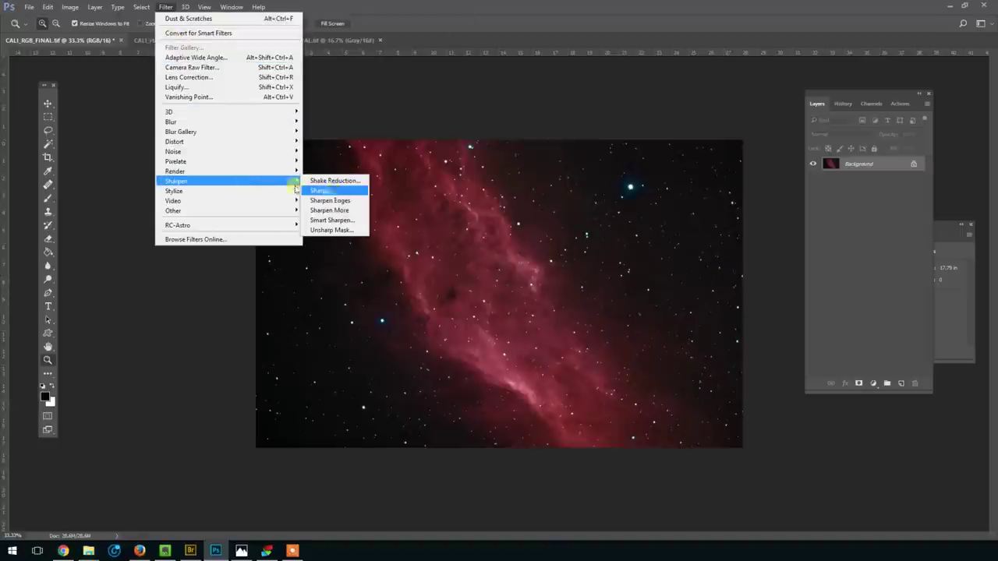
click(341, 220)
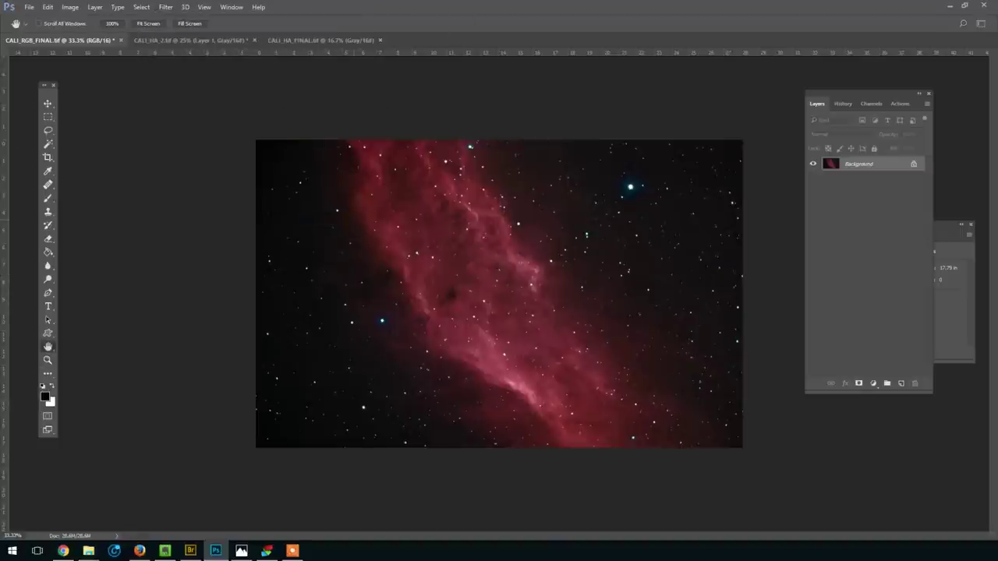
key(z)
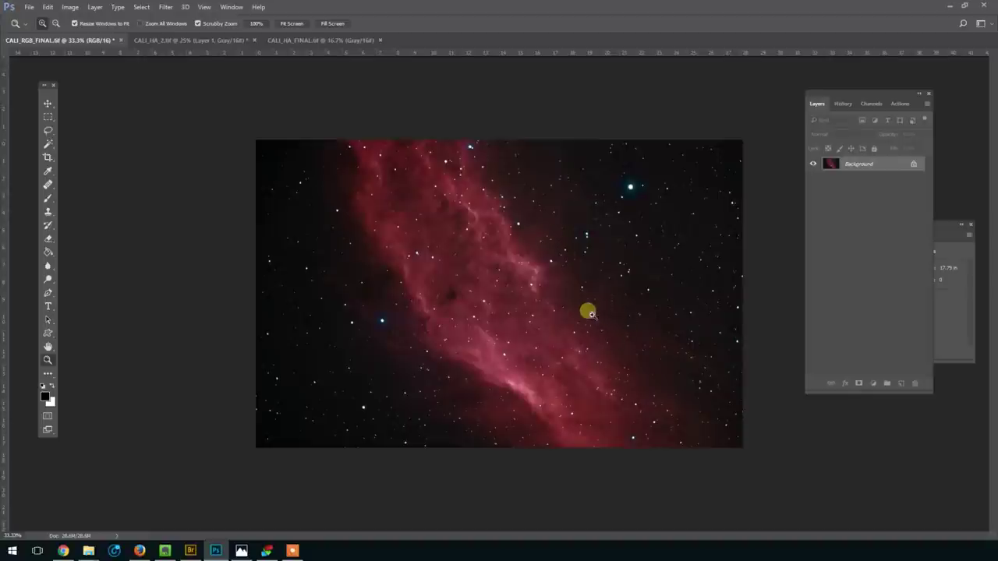
alt+click(594, 310)
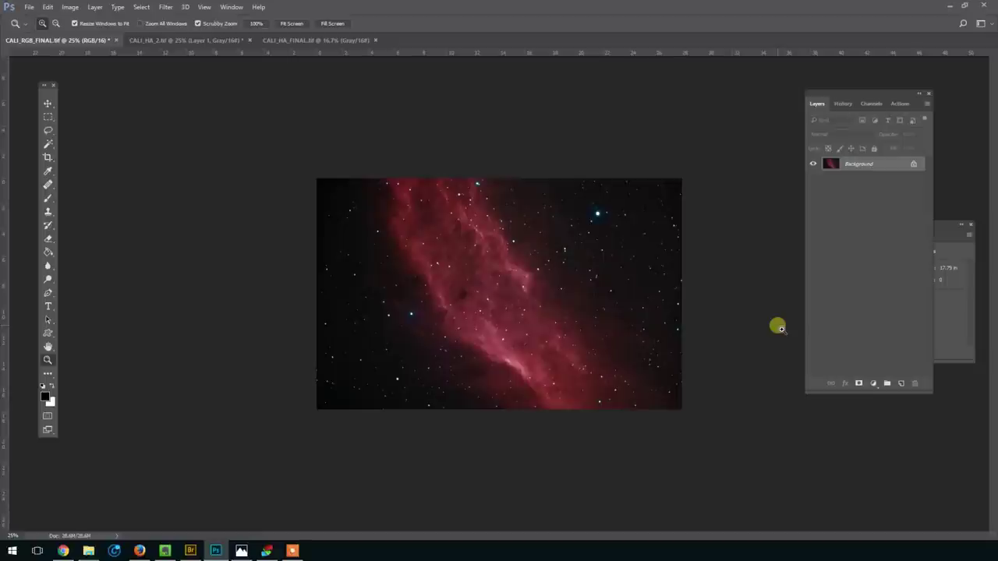
click(211, 43)
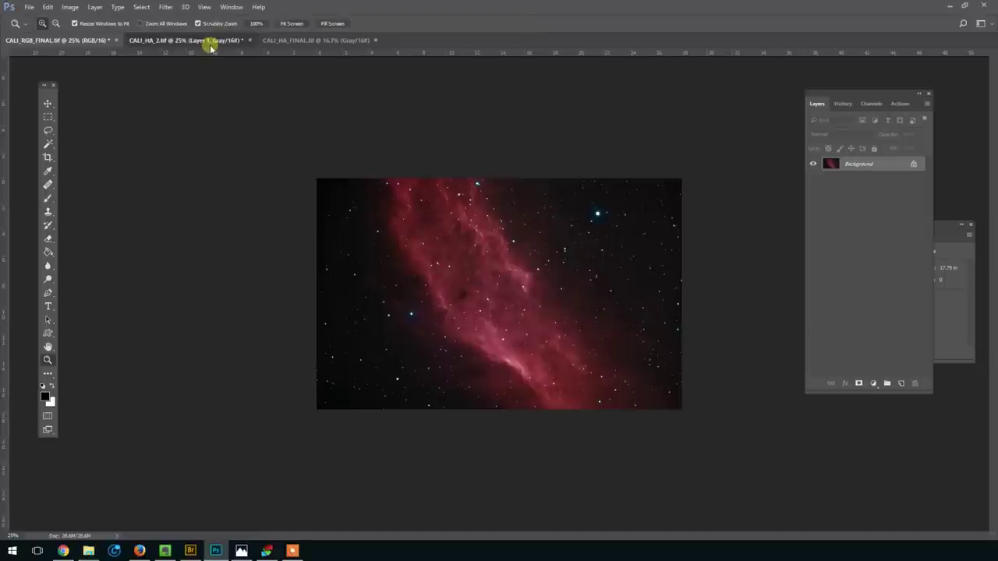
click(316, 40)
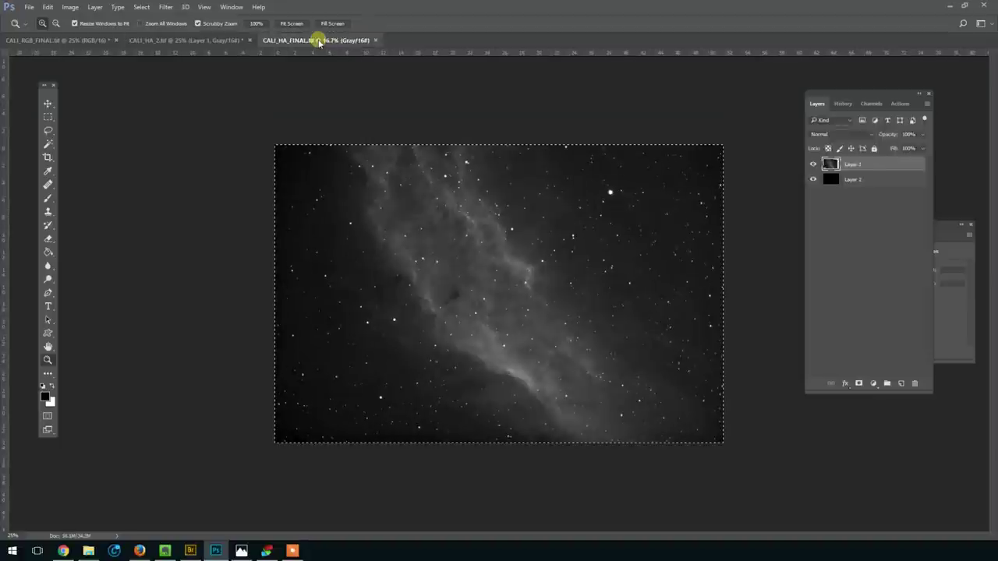
click(222, 42)
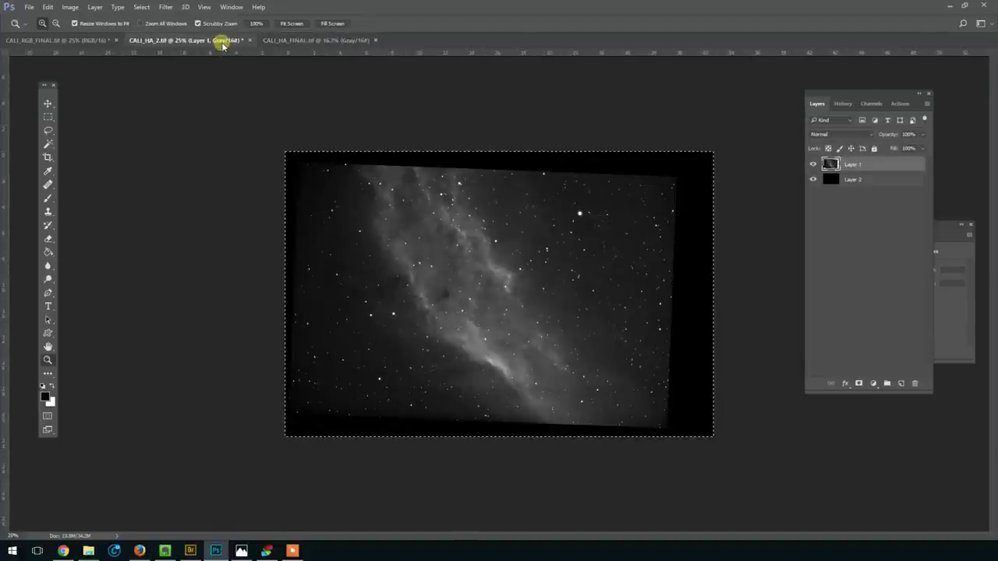
click(53, 42)
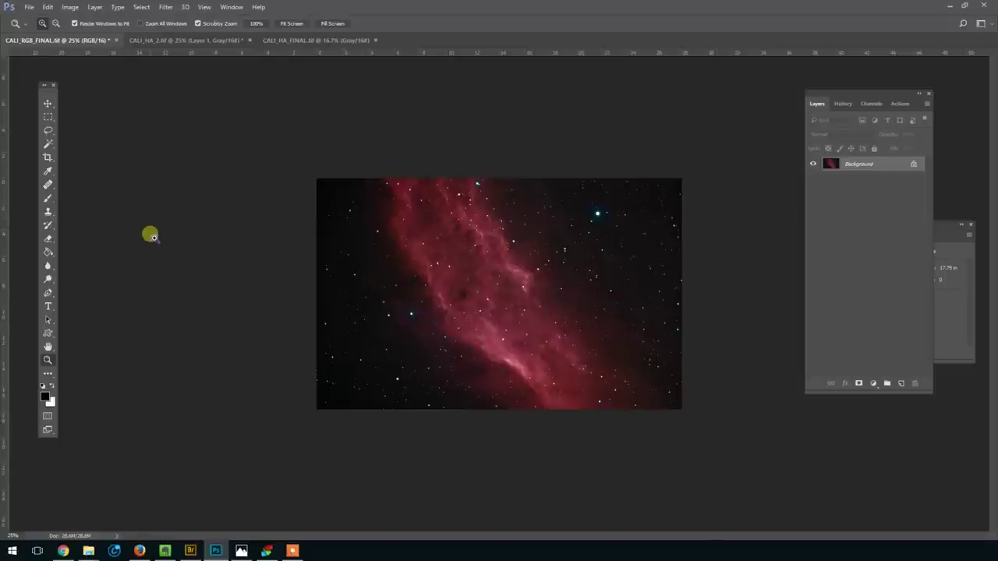
drag(150, 235, 143, 233)
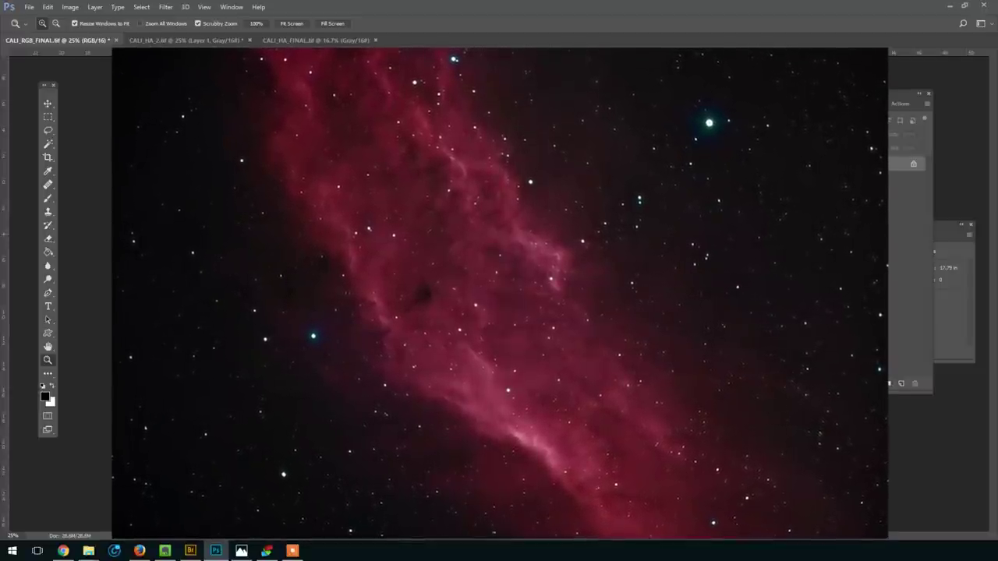